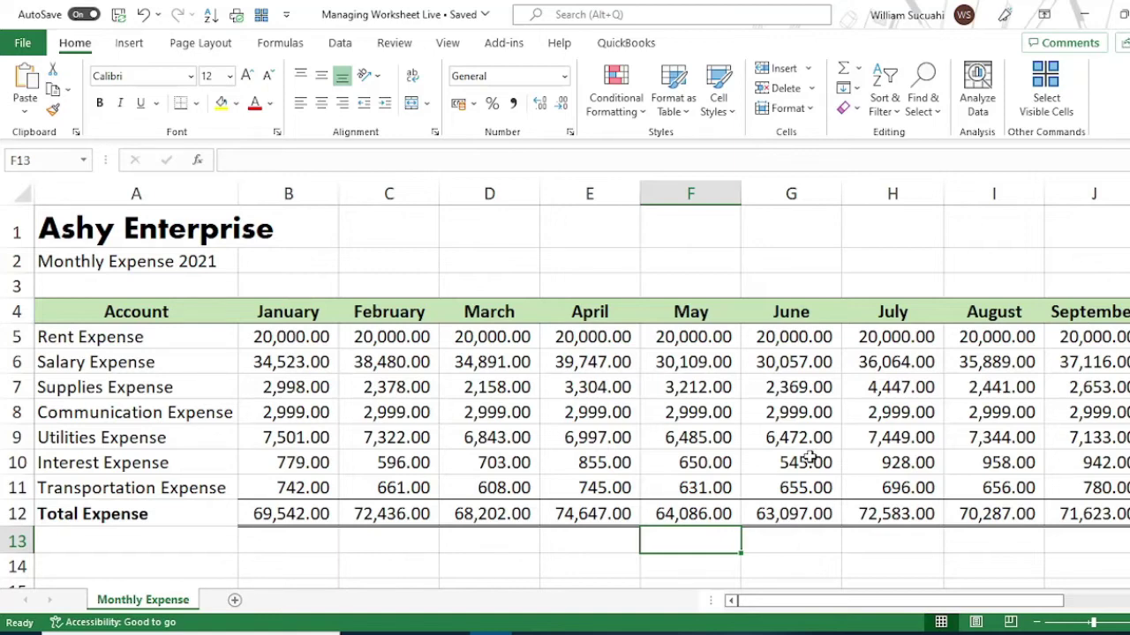
key(Left)
key(Left)
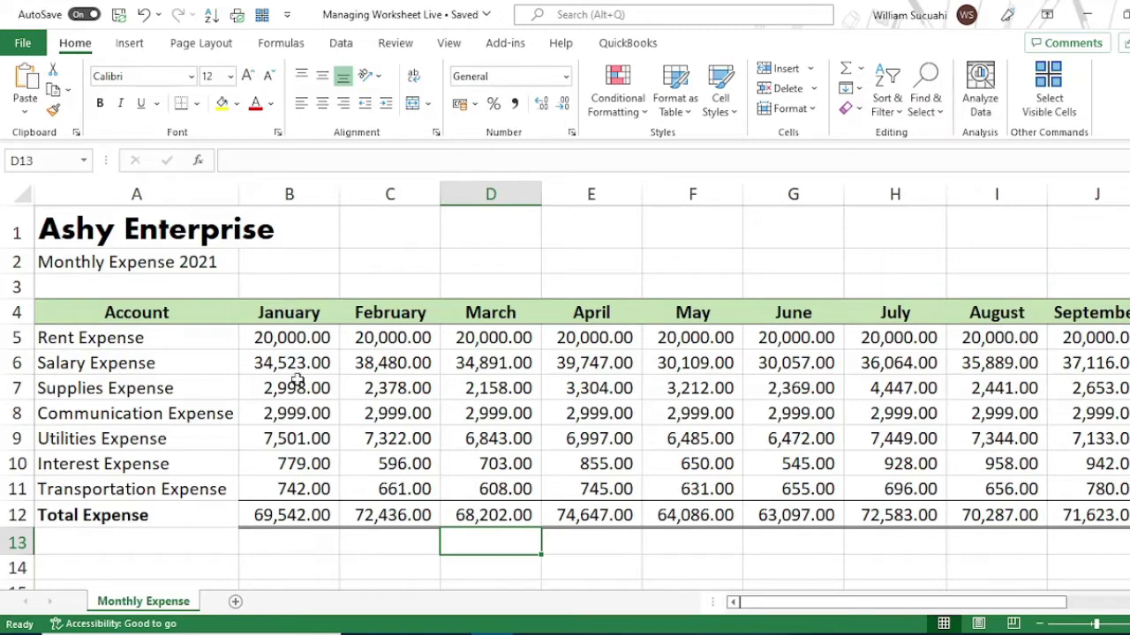
drag(308, 317, 496, 515)
drag(605, 312, 620, 515)
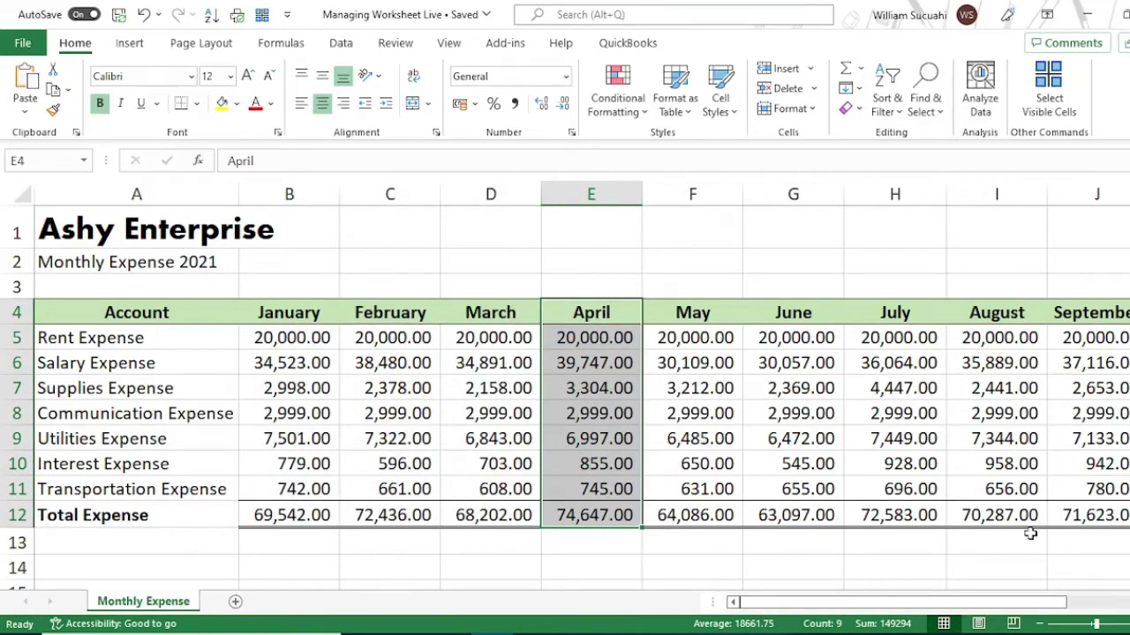
mouse_move(961, 609)
mouse_down()
mouse_move(984, 604)
mouse_move(960, 604)
mouse_up()
Create a copy of the Monthly Expense sheet at the end of the same workbook.
right_click(182, 601)
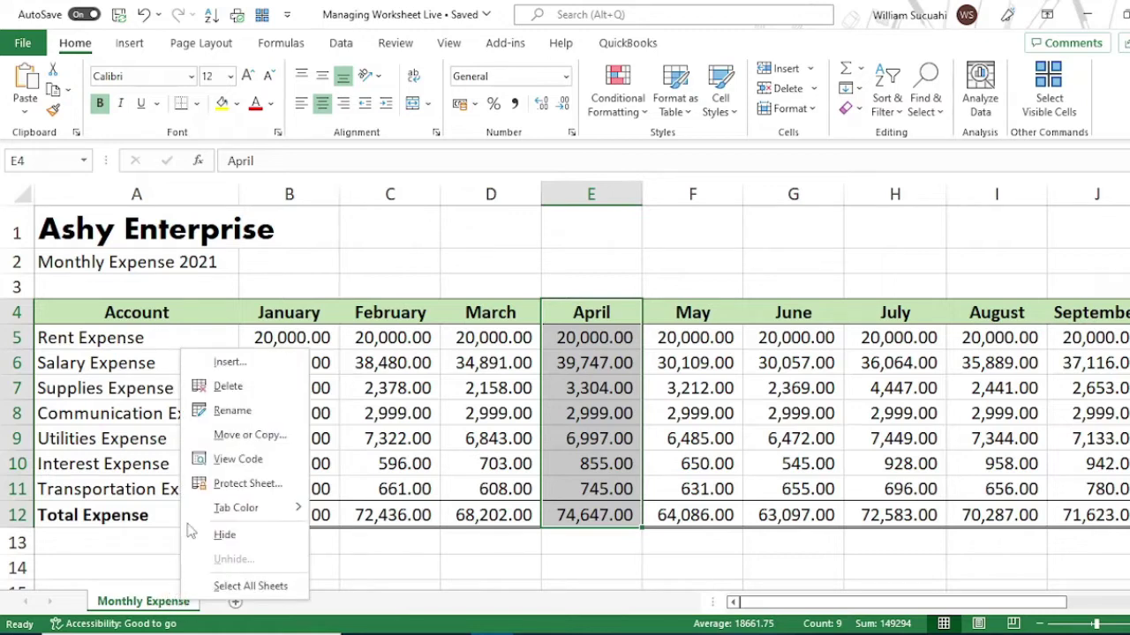
click(250, 436)
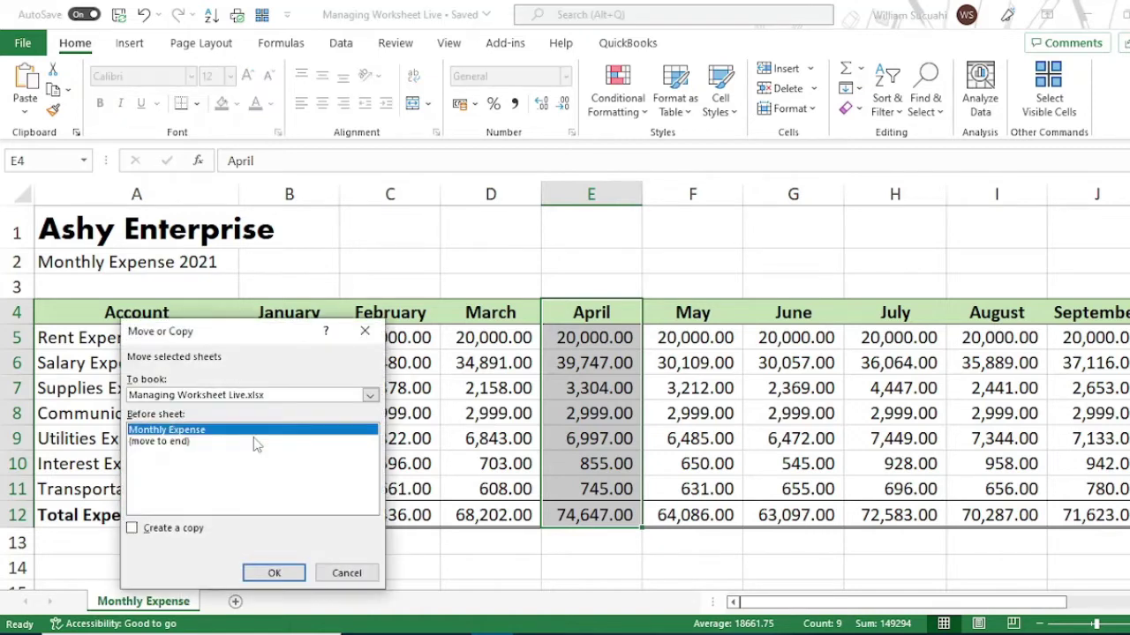
click(164, 442)
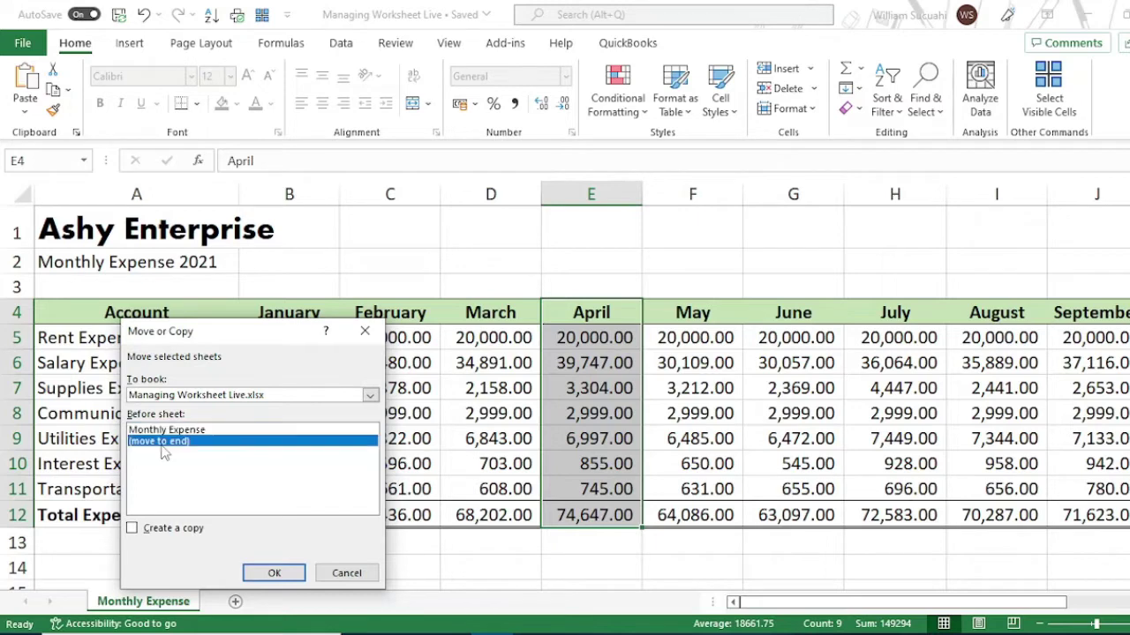
click(132, 529)
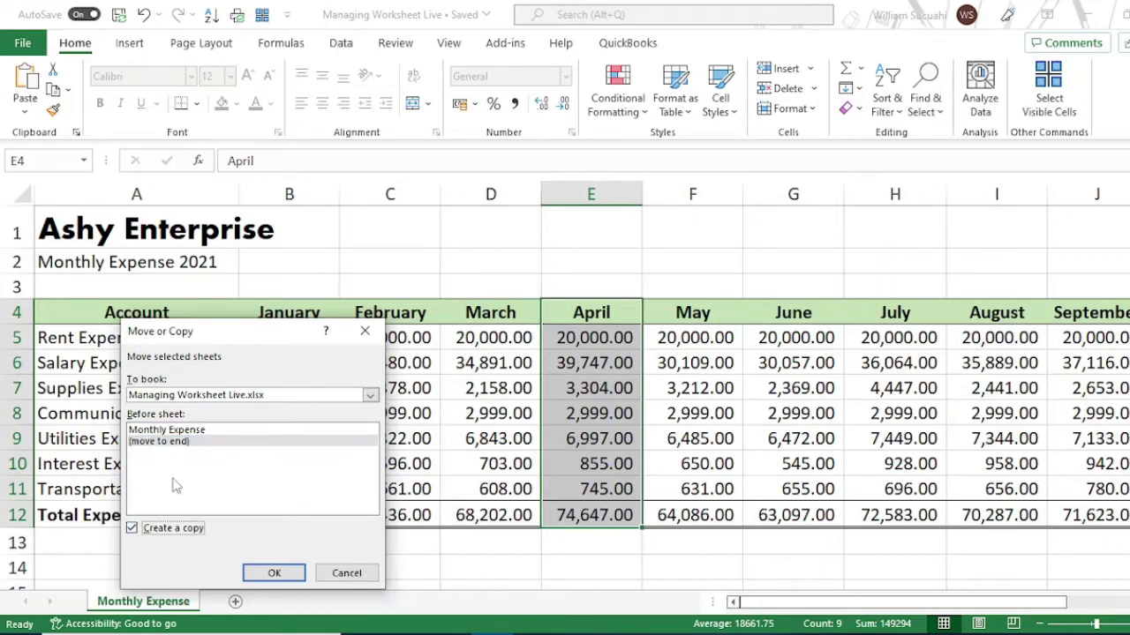
click(274, 574)
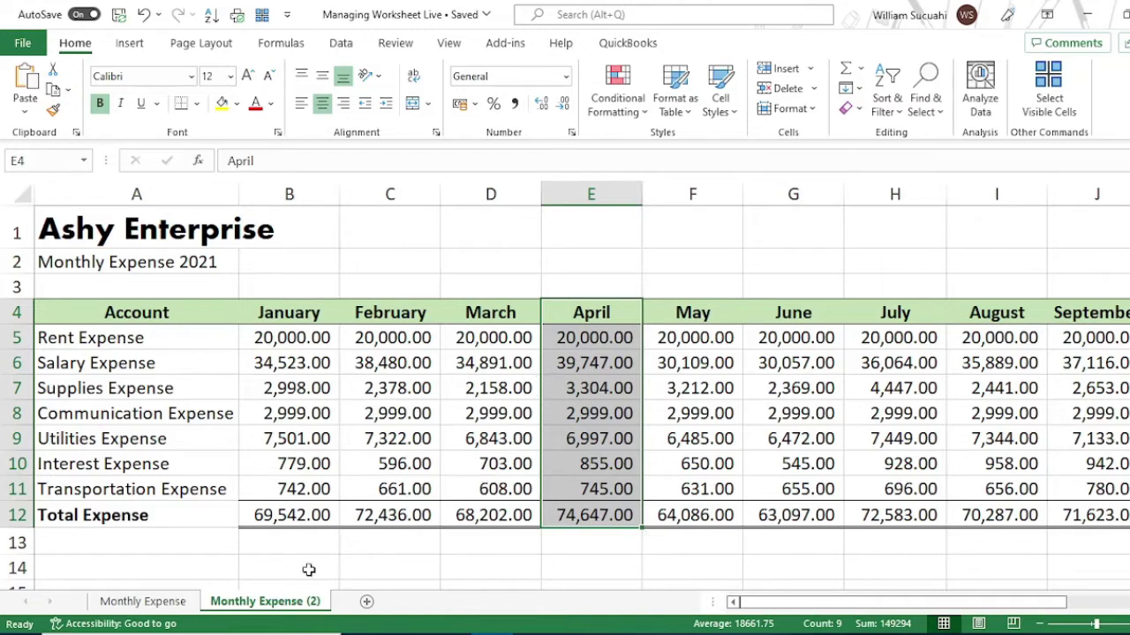
Duplicate the Monthly Expense (2) sheet, placing the copy after all existing sheets.
right_click(291, 604)
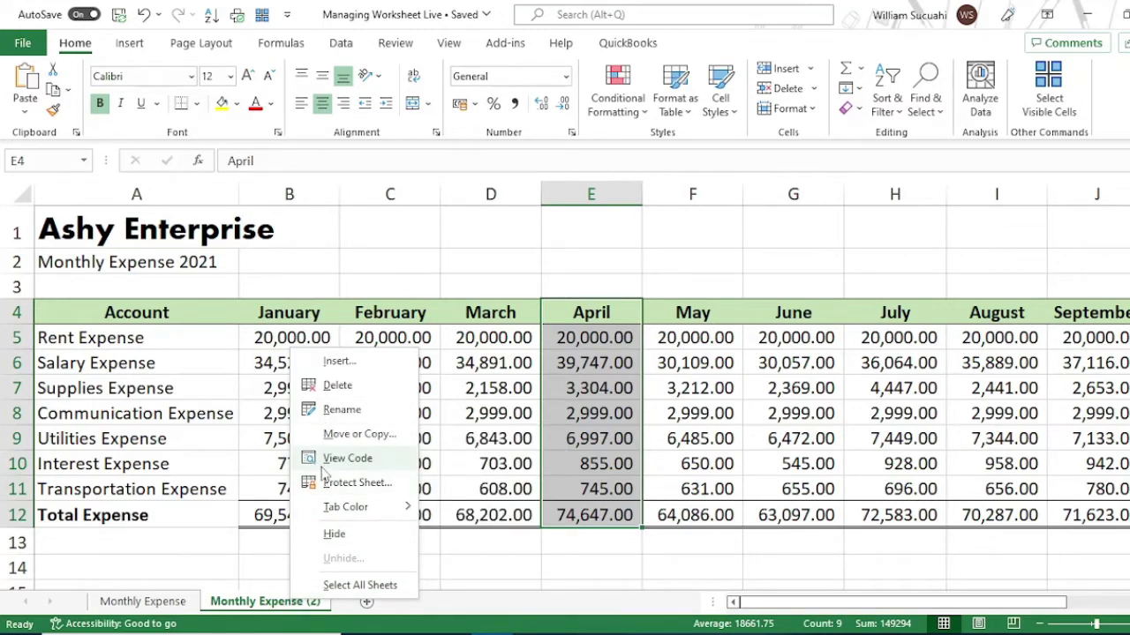
click(362, 434)
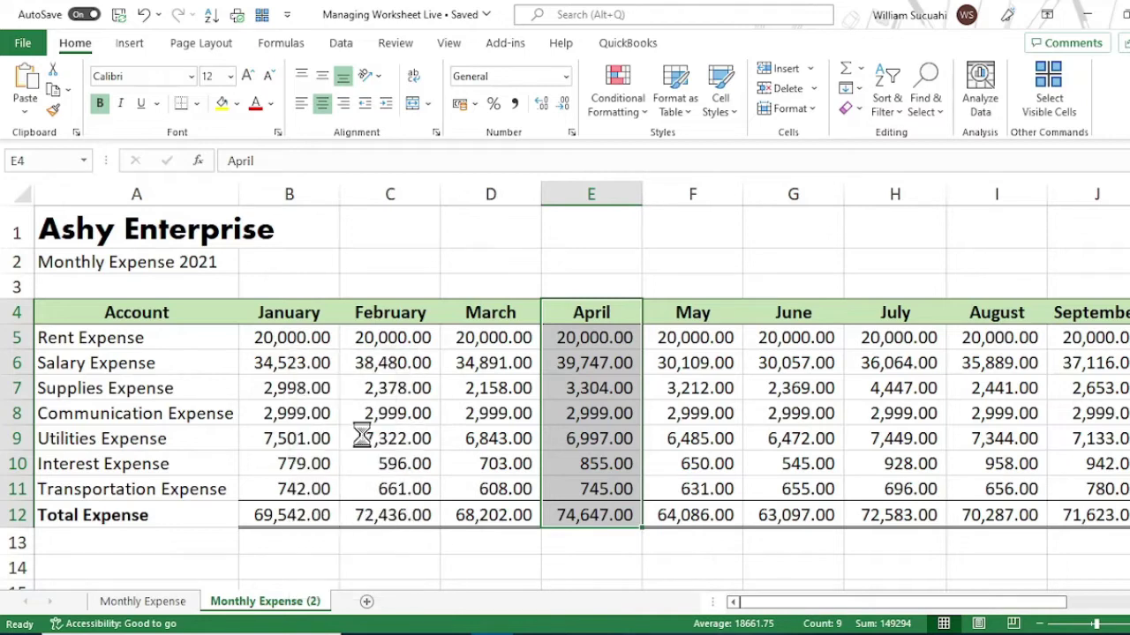
click(294, 451)
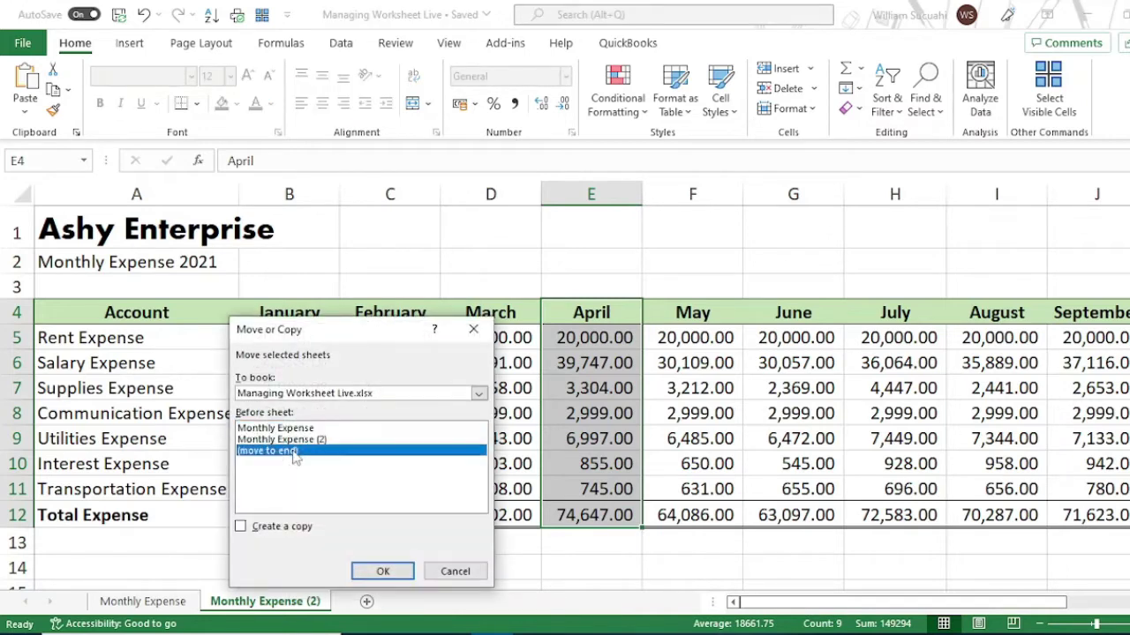
click(279, 530)
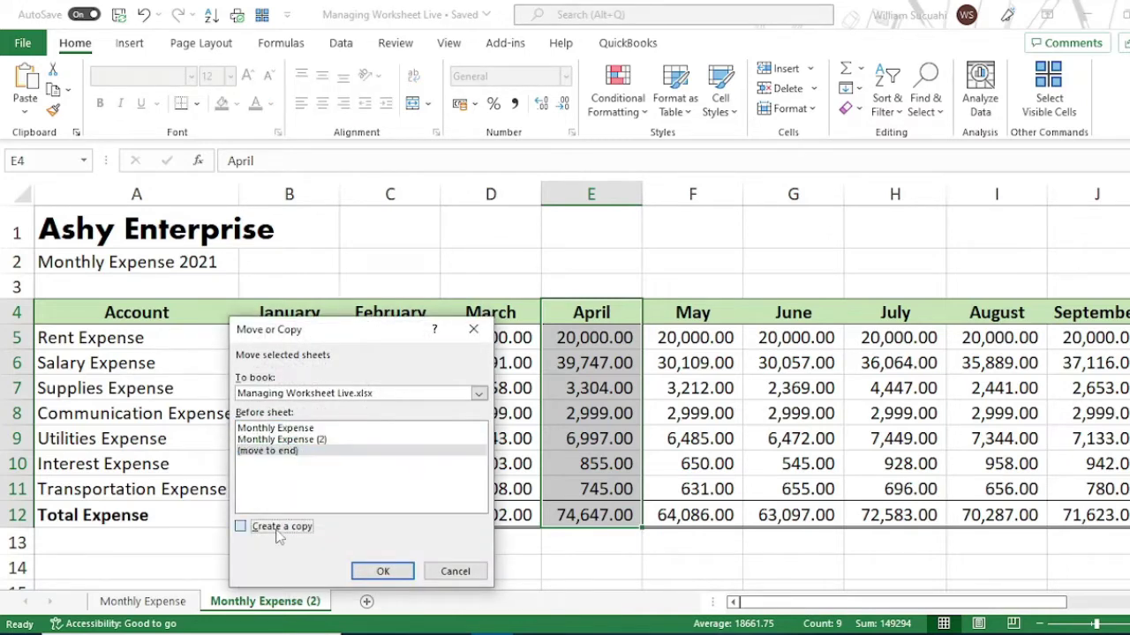
click(382, 572)
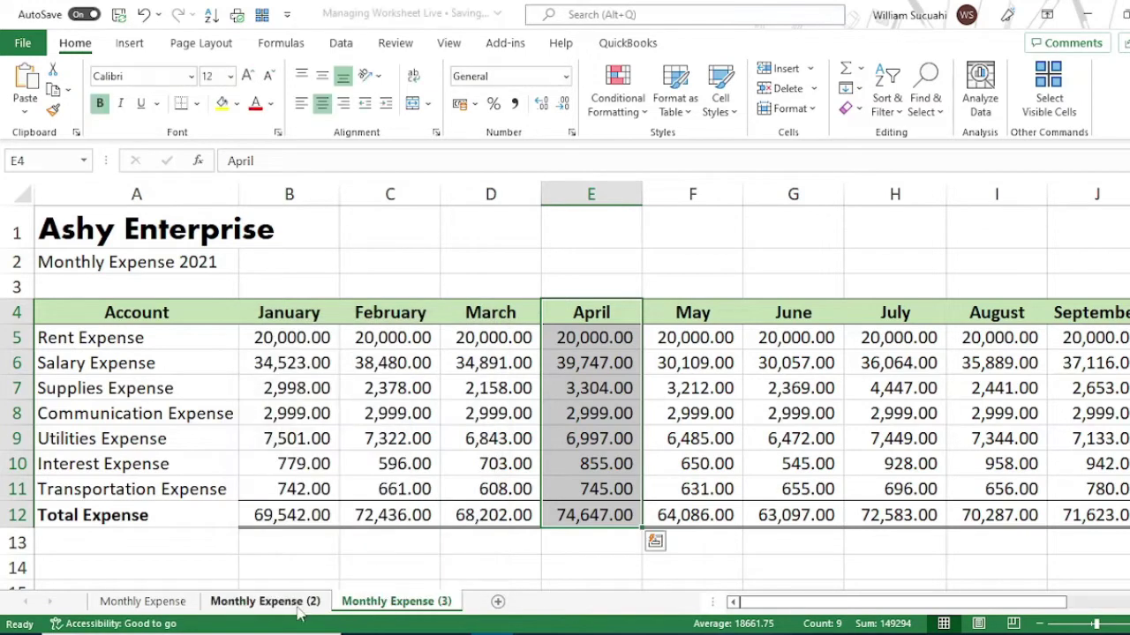
Duplicate the Monthly Expense (3) sheet, placing the copy at the end of the workbook.
right_click(404, 604)
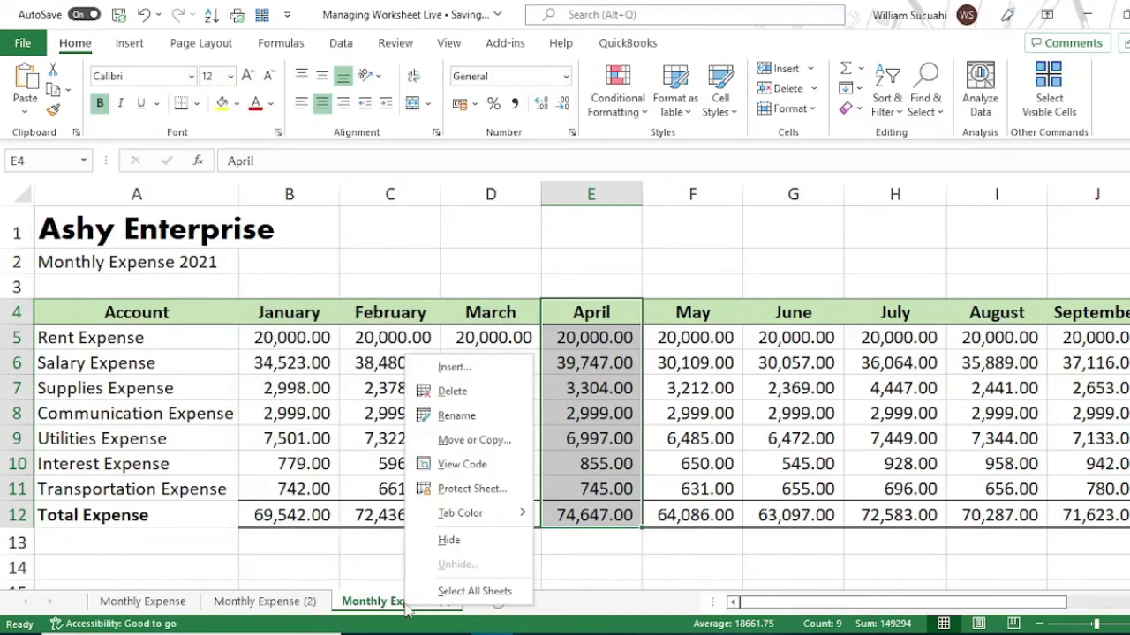
click(473, 440)
click(410, 474)
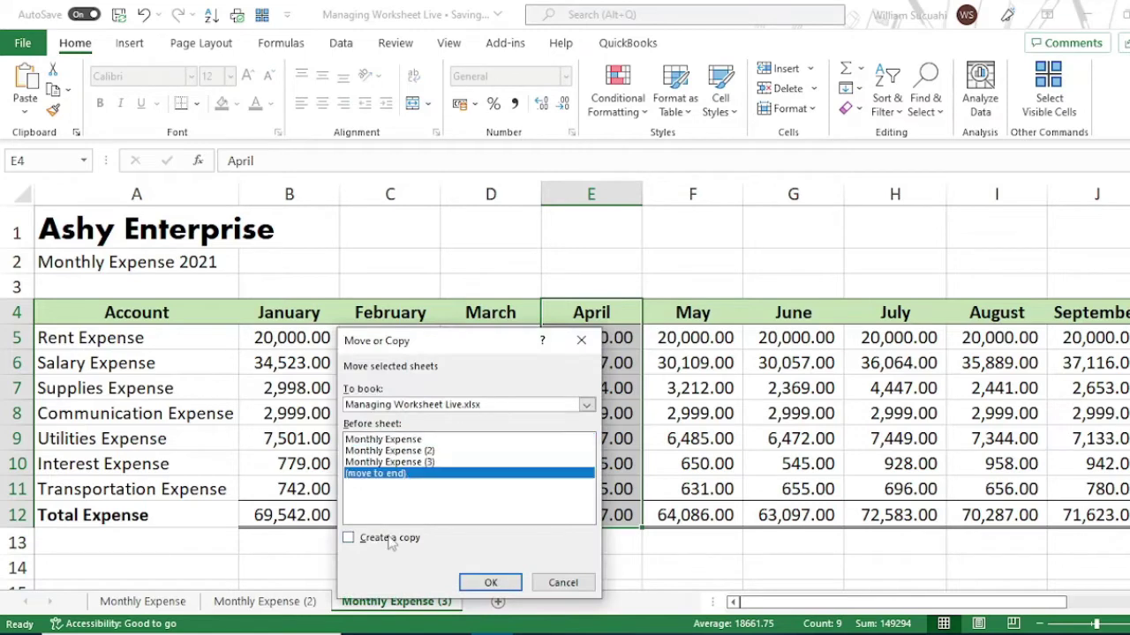
click(390, 538)
click(474, 582)
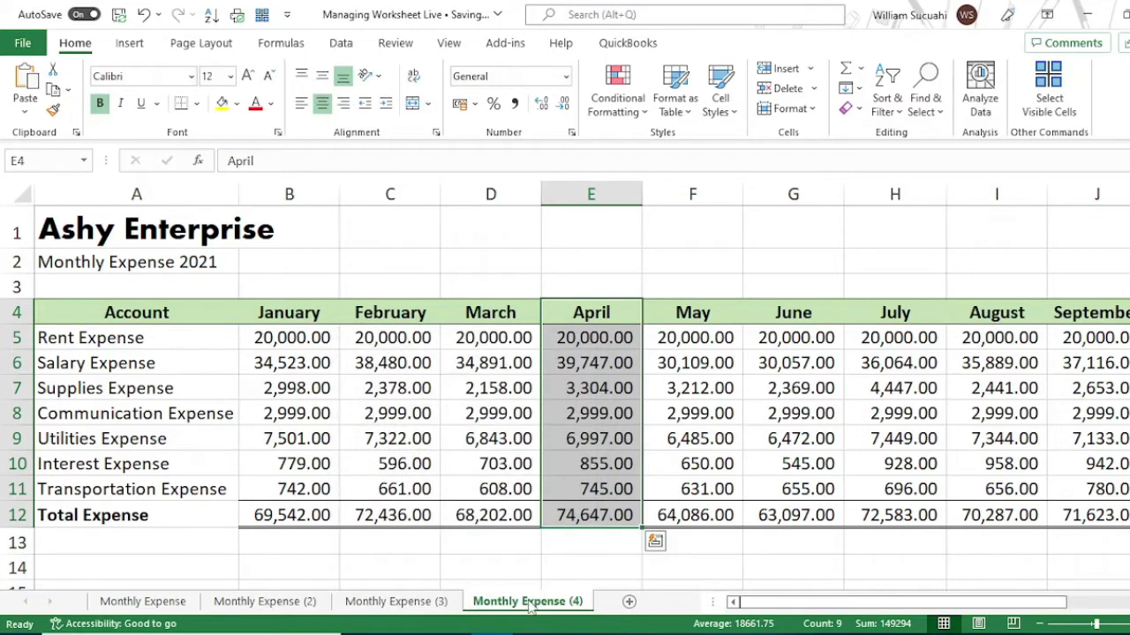
Copy the Monthly Expense (4) sheet to the end of the workbook and select cell E14 on the new sheet.
right_click(532, 605)
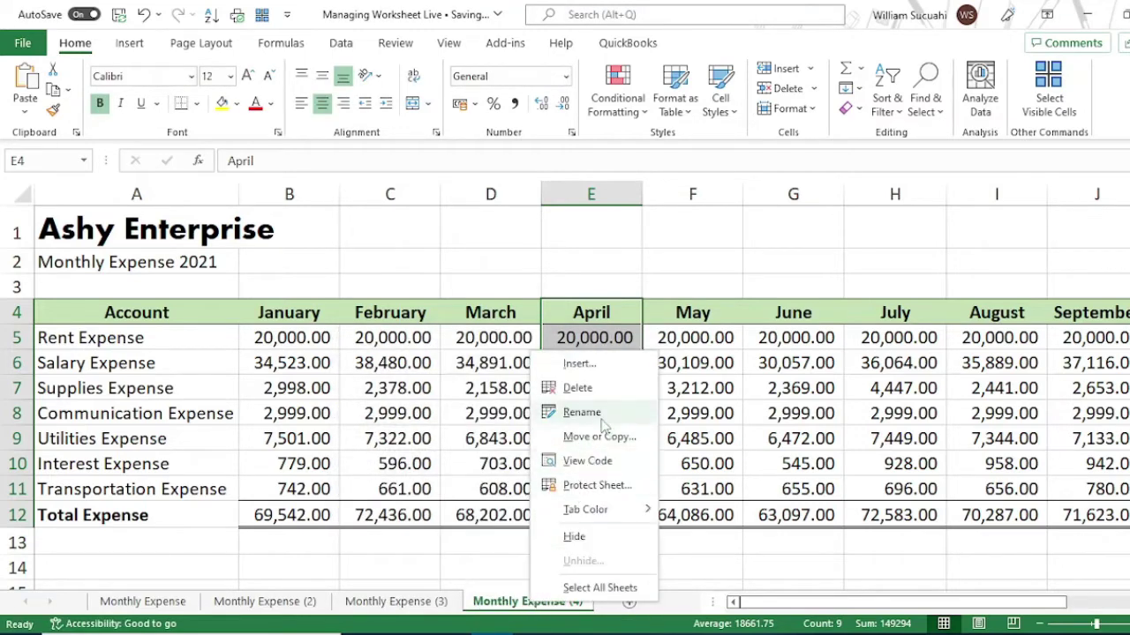
click(599, 439)
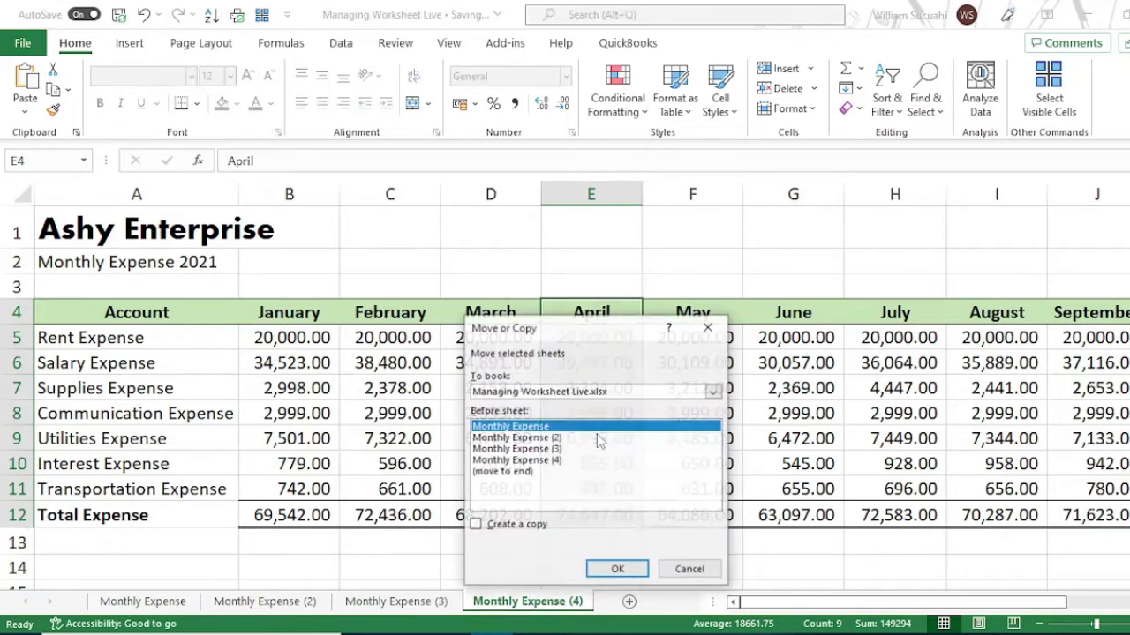
click(522, 472)
click(516, 526)
click(617, 570)
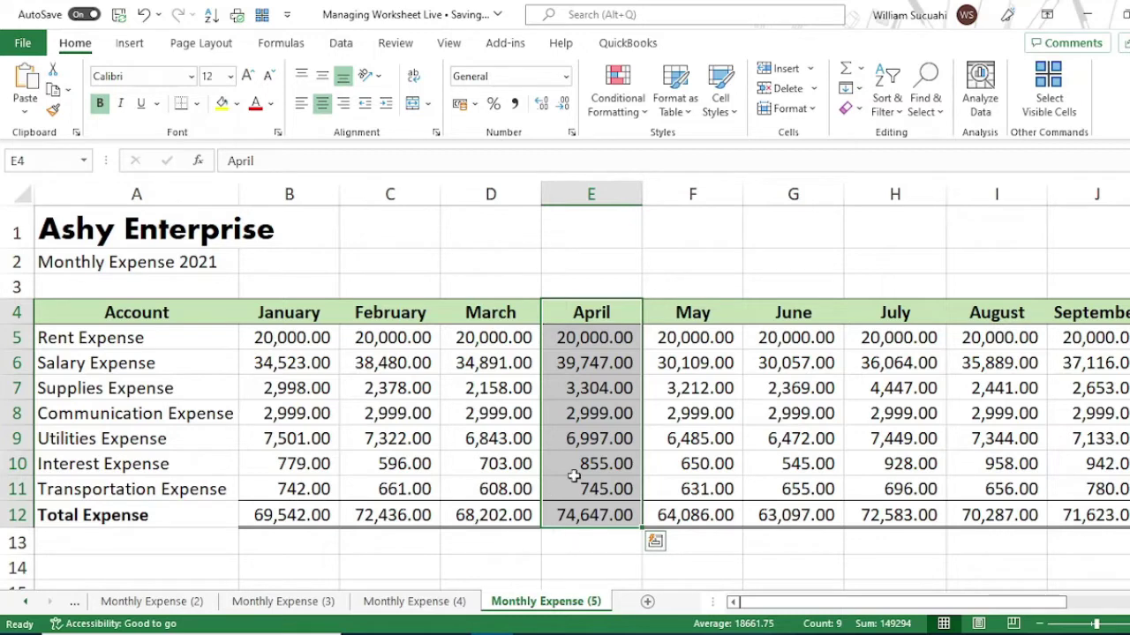
click(591, 568)
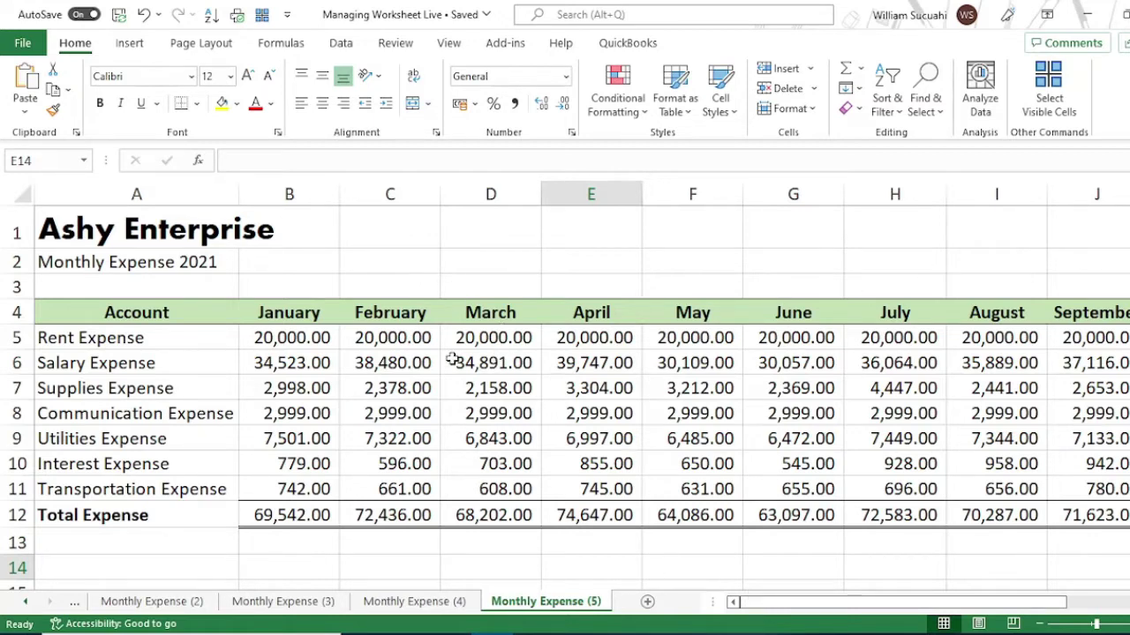
Create a blank workbook and save it as Copy in the recent Lesson 10 Managing Worksheet folder.
click(22, 44)
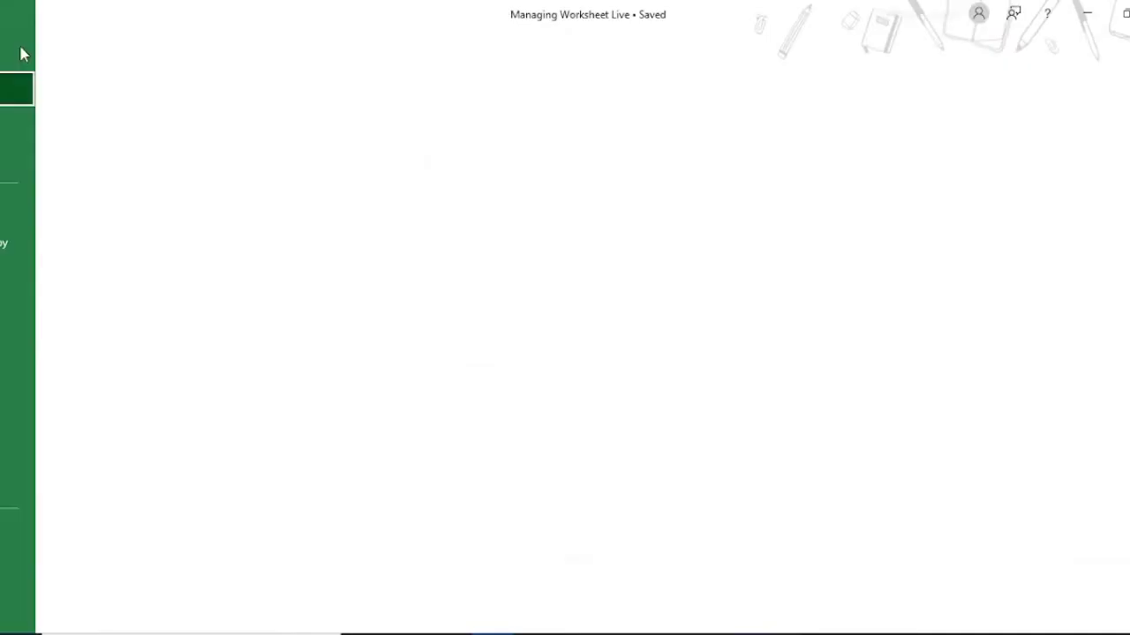
click(247, 202)
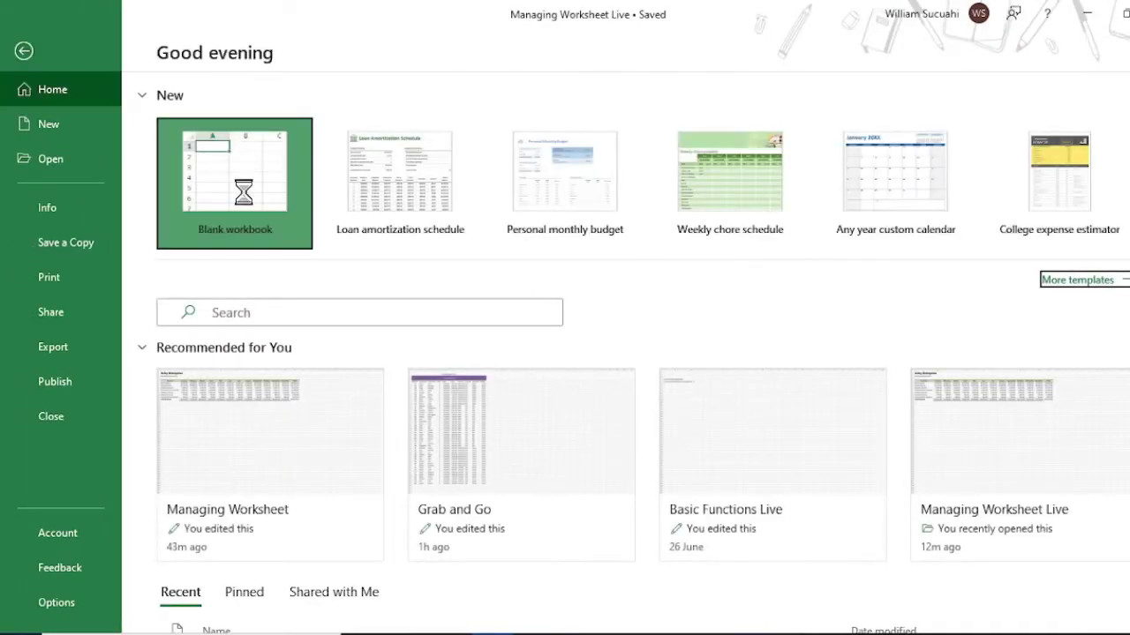
click(23, 44)
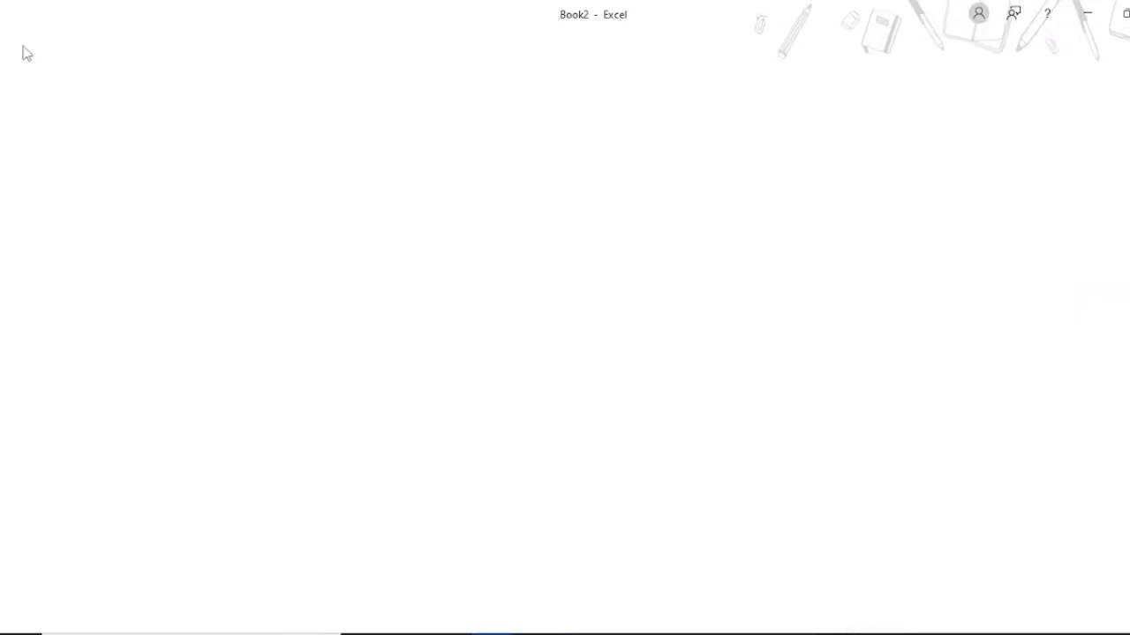
click(59, 247)
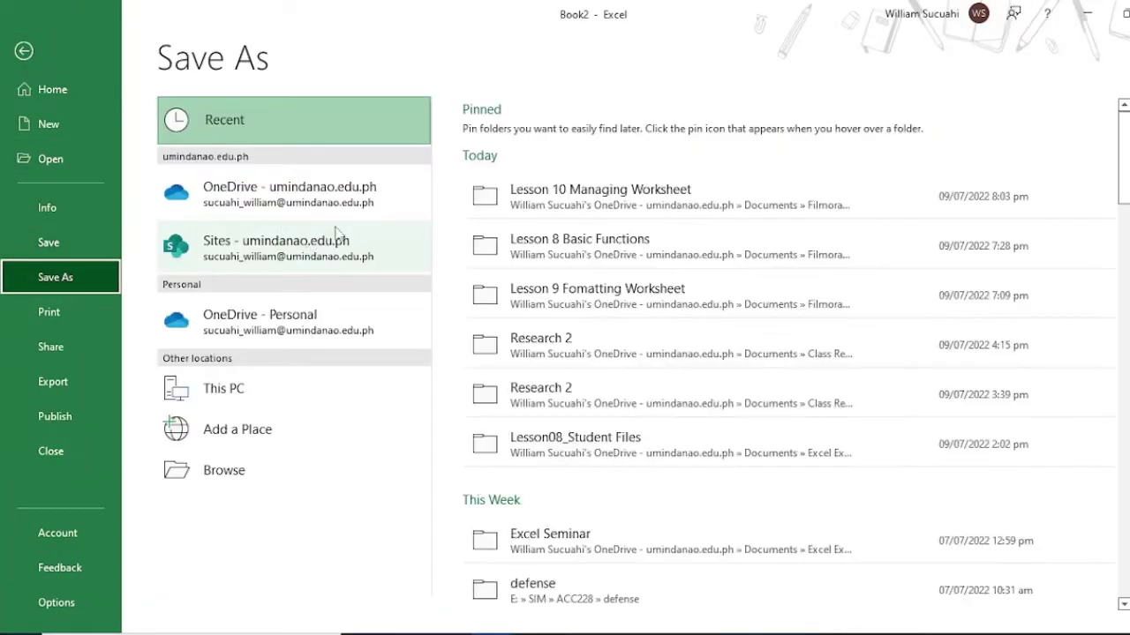
click(565, 196)
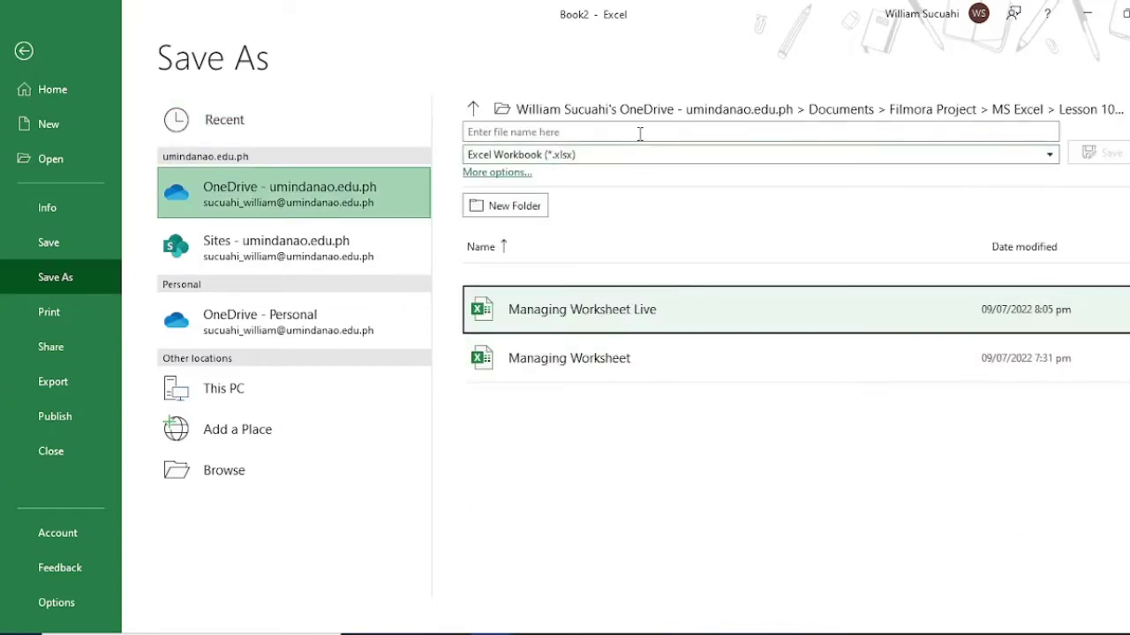
click(639, 132)
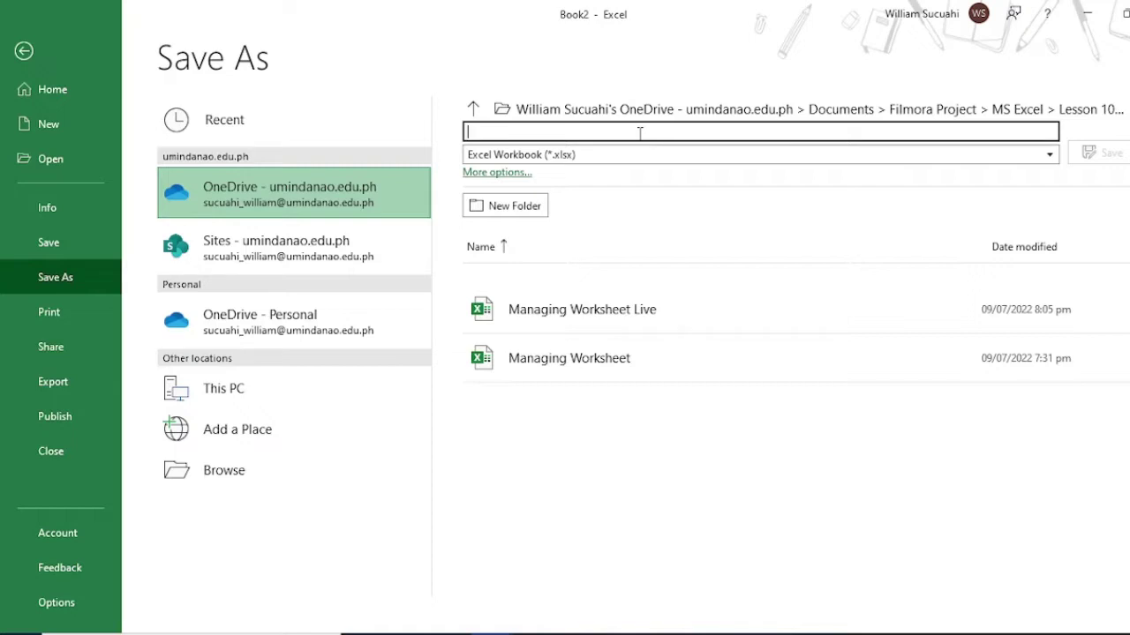
text(c)
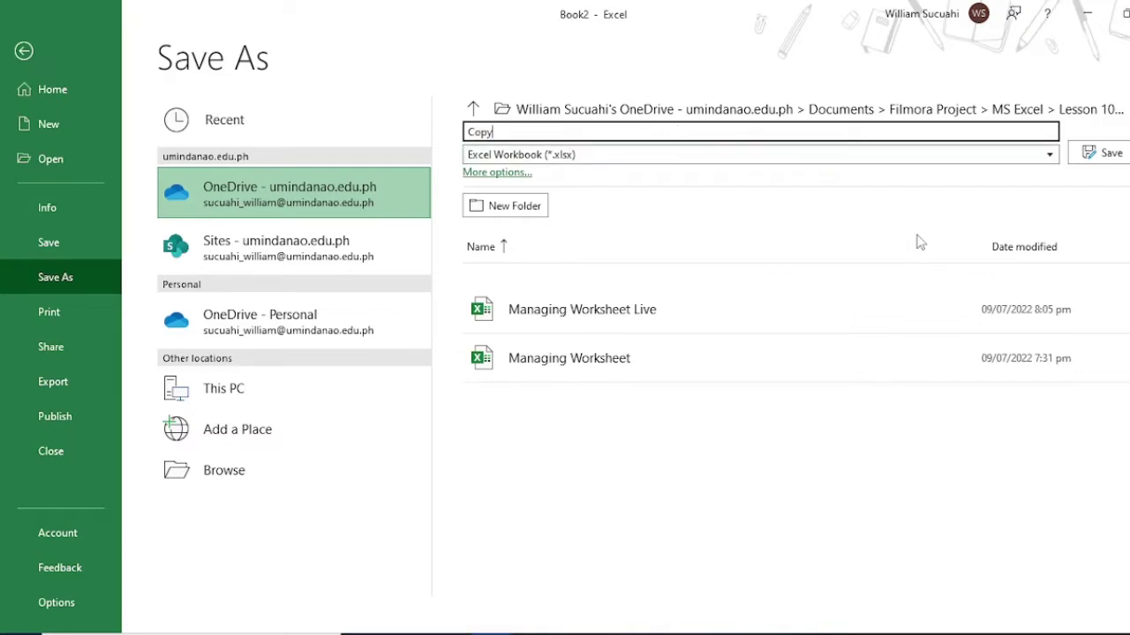
click(1107, 155)
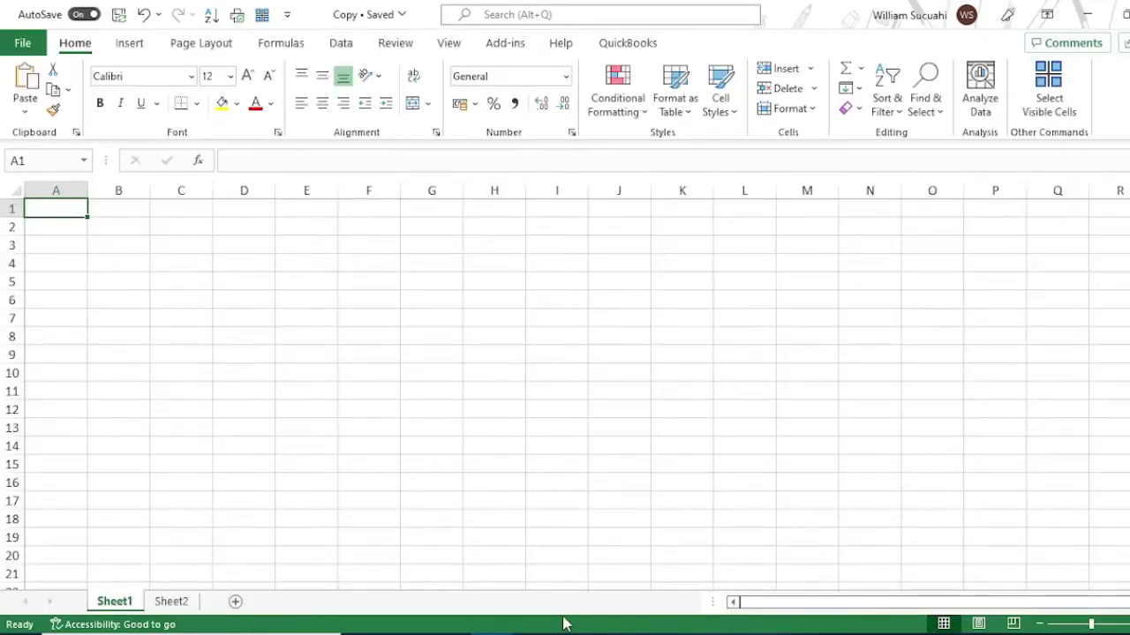
Switch back to the Managing Worksheet Live workbook and show its original Monthly Expense sheet.
mouse_move(442, 589)
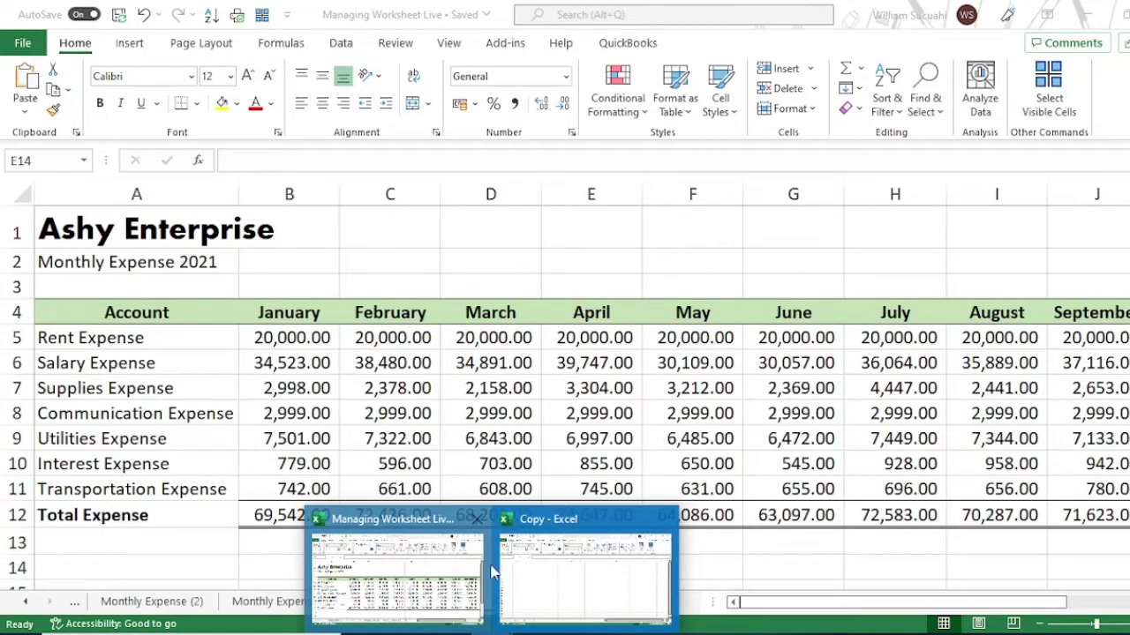
click(441, 589)
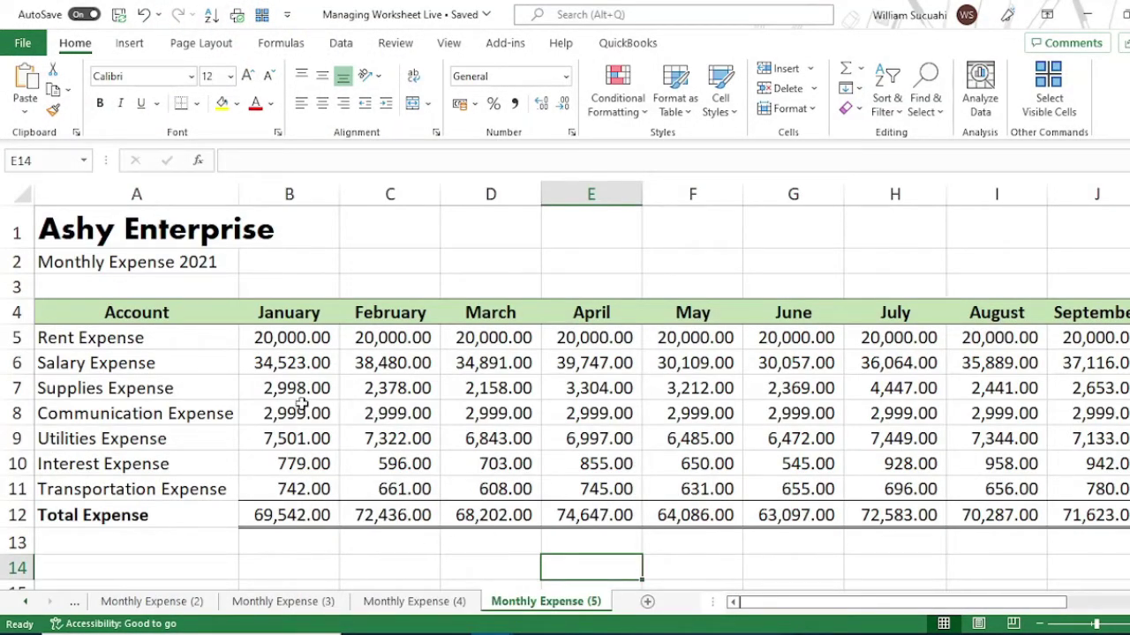
click(76, 605)
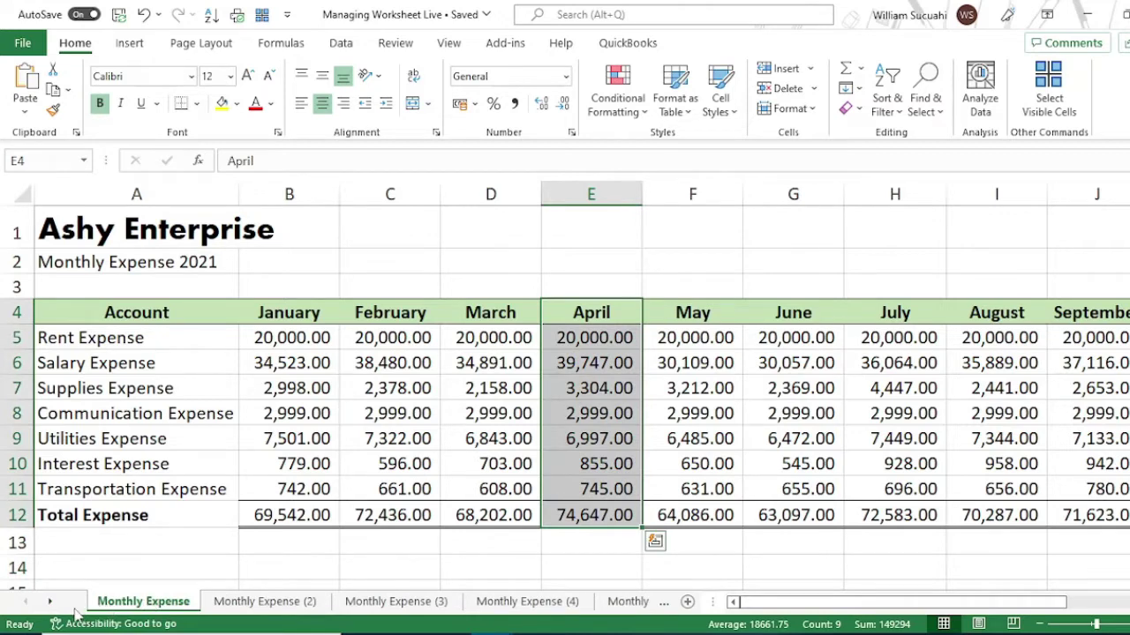
Copy the Monthly Expense sheet into the Copy.xlsx workbook, placing it at the end, and select cell E13 there.
right_click(140, 606)
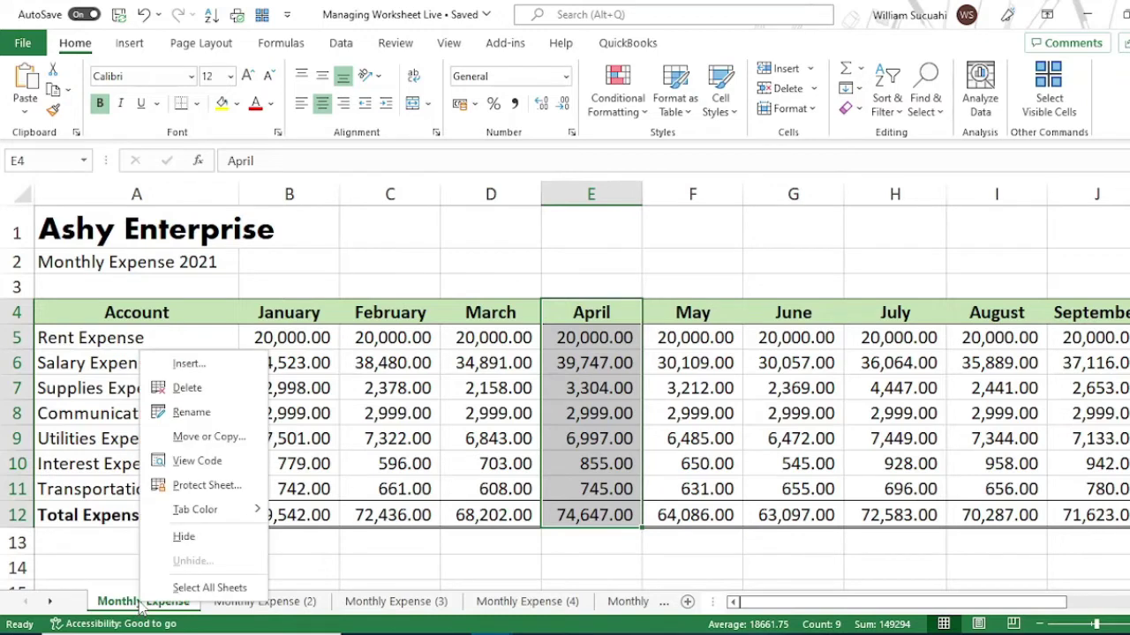
click(209, 437)
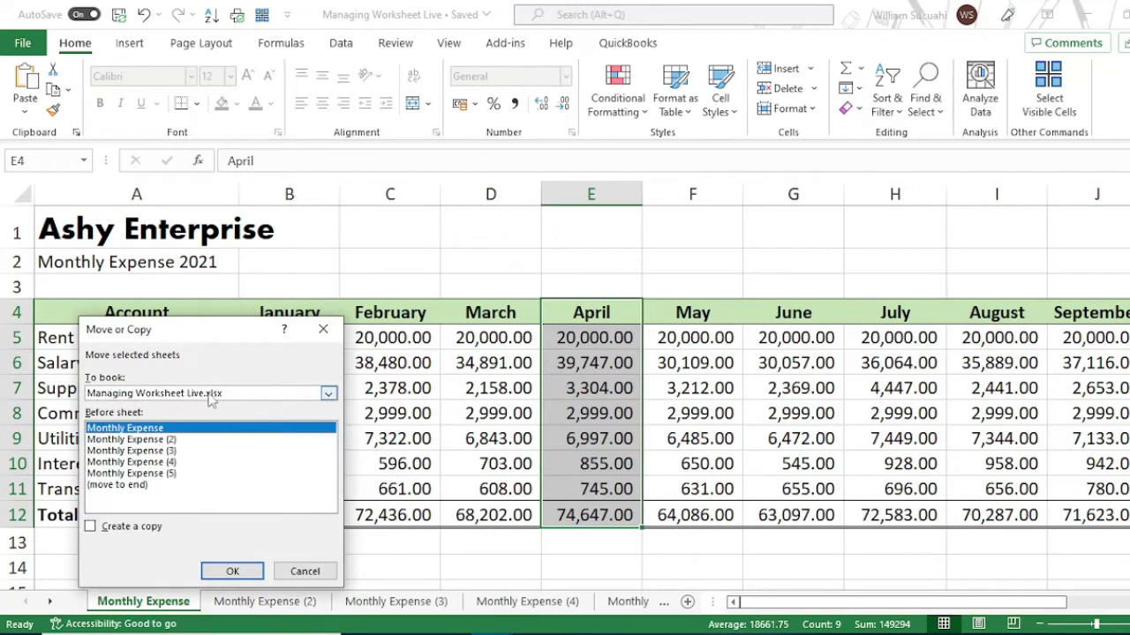
click(328, 394)
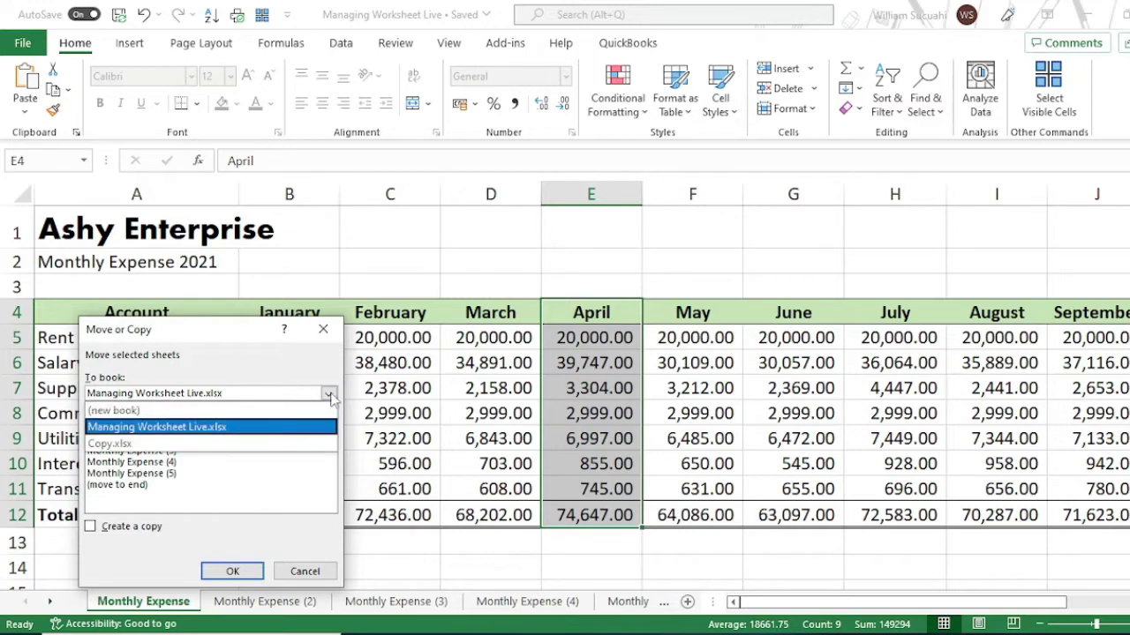
click(138, 444)
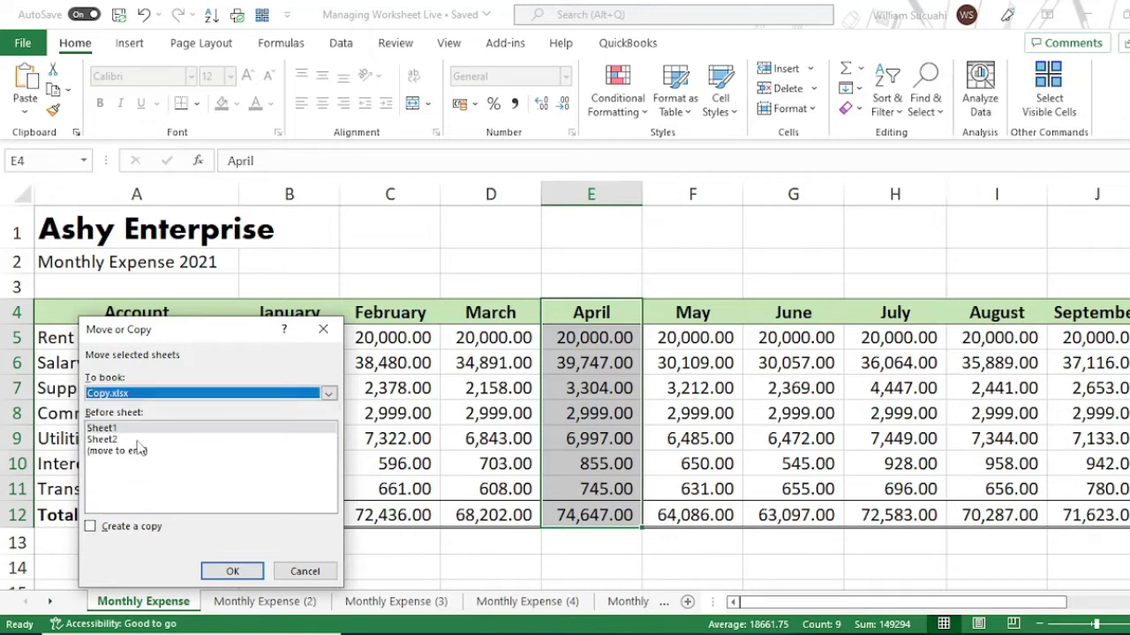
click(129, 452)
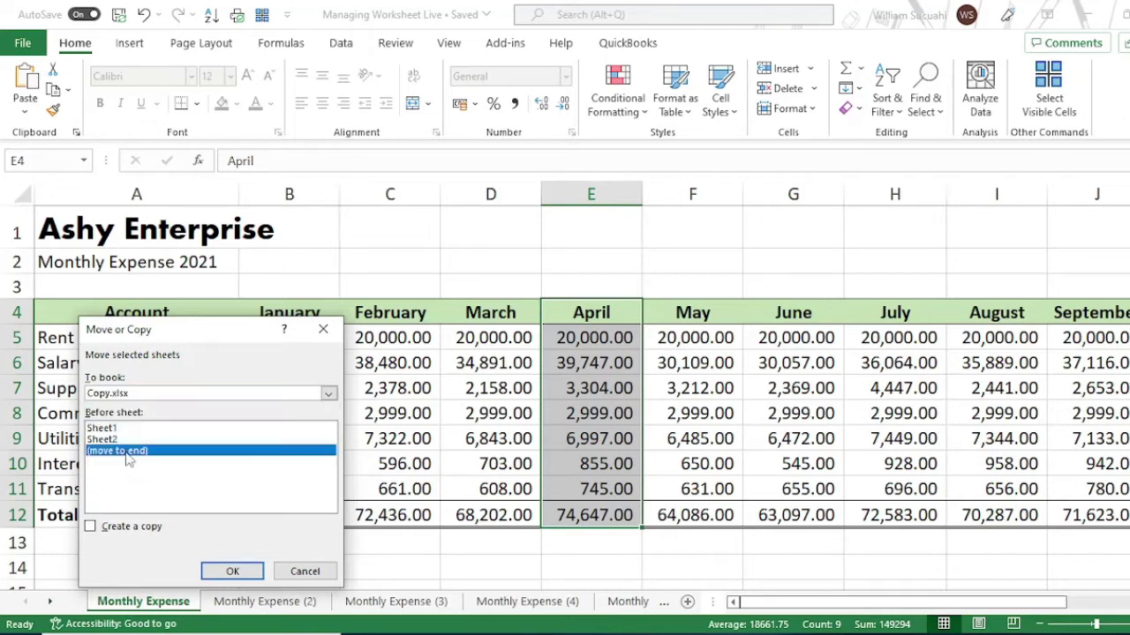
click(123, 530)
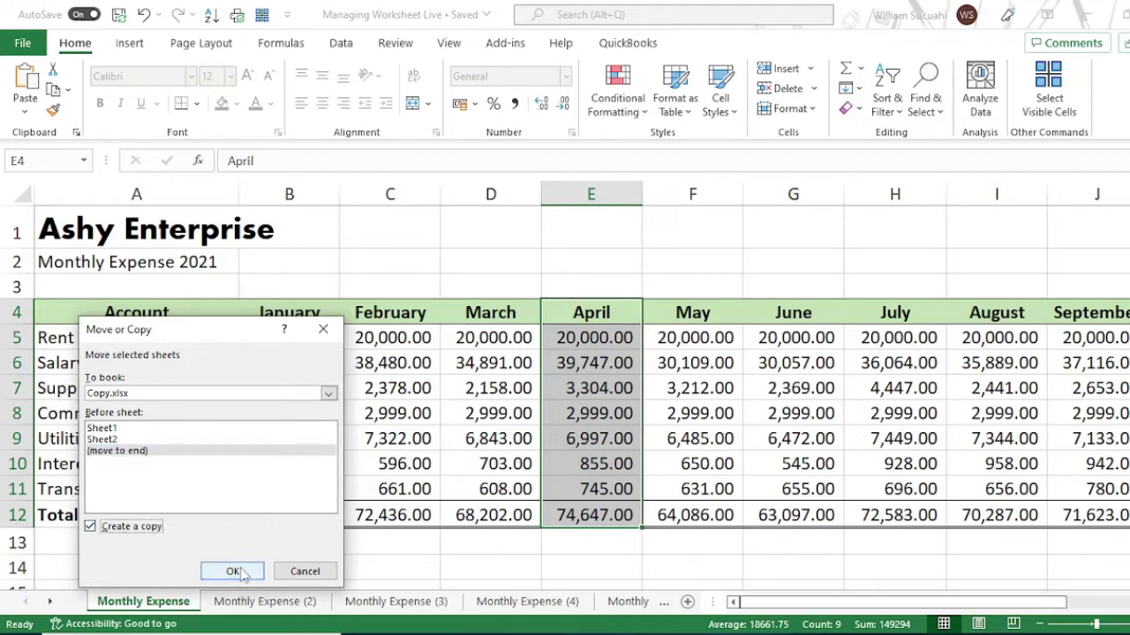
click(233, 572)
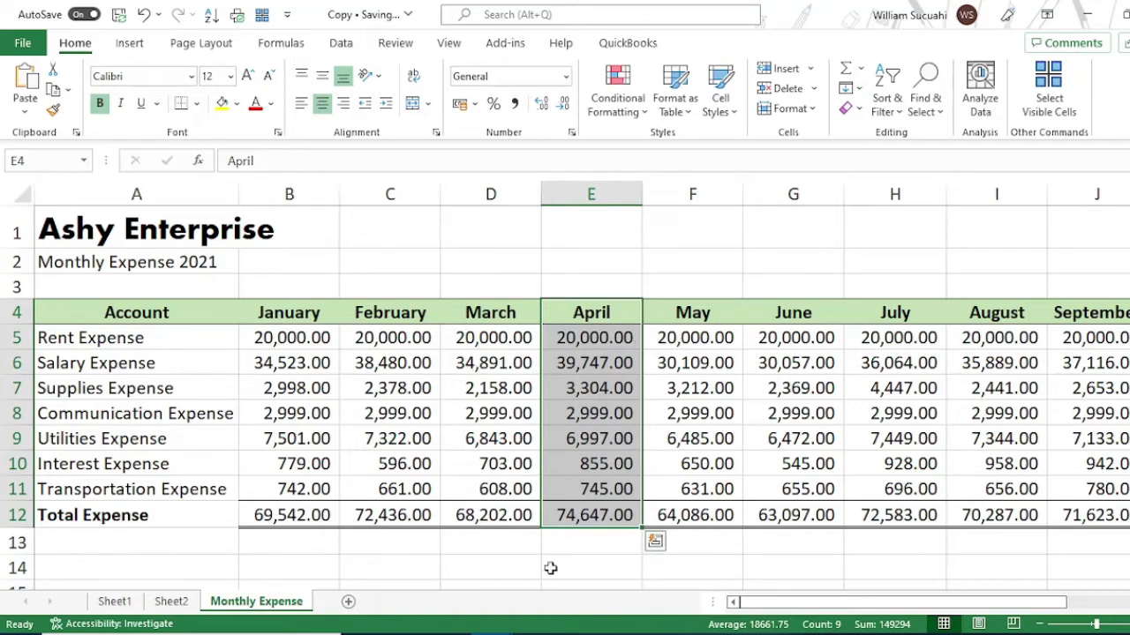
click(559, 549)
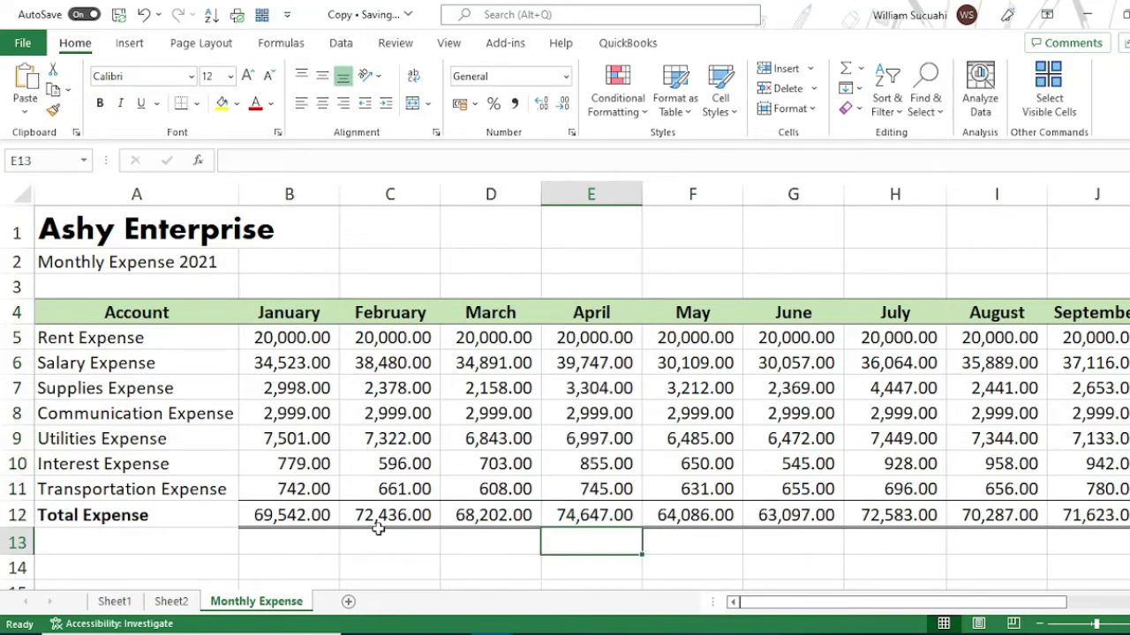
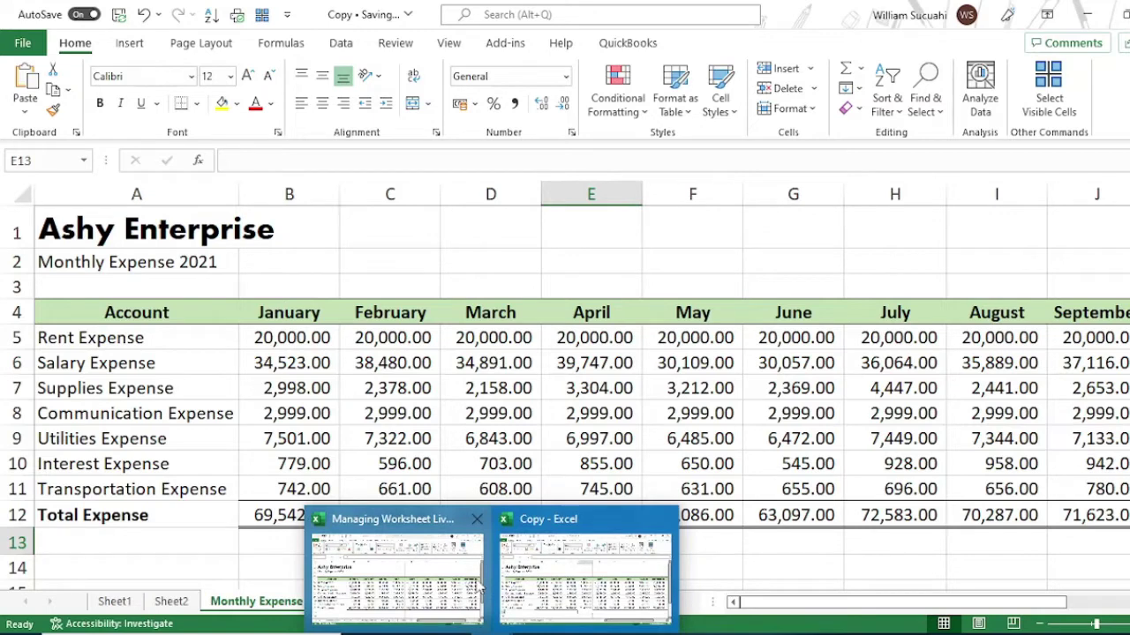
Switch back to the Managing Worksheet Live workbook and delete the April through December columns from the Monthly Expense (2) sheet.
click(478, 587)
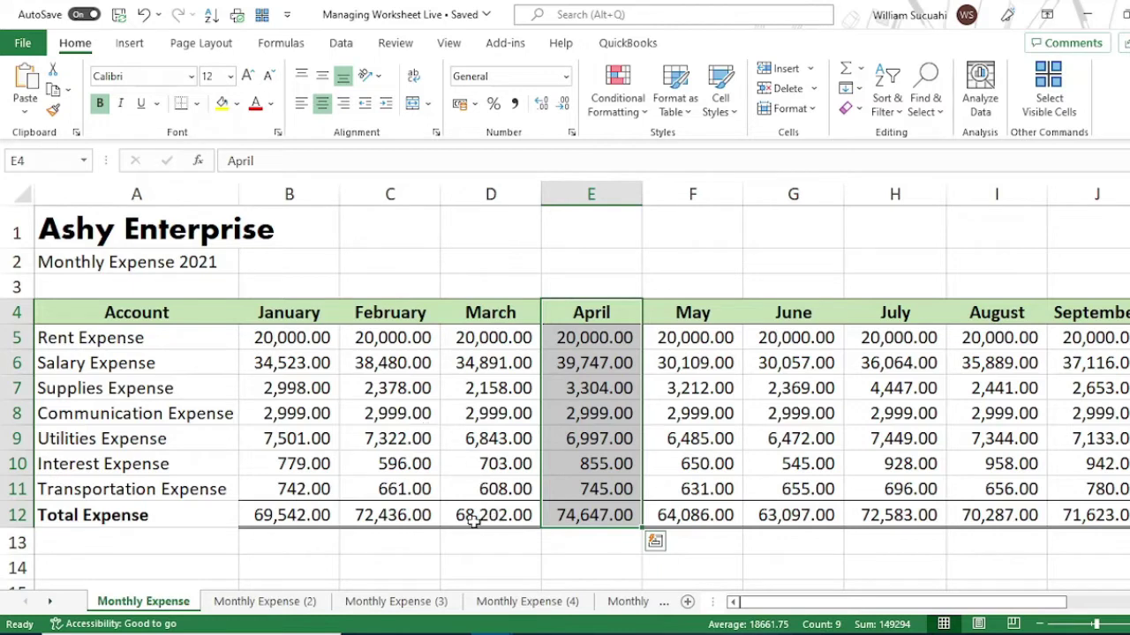
click(396, 543)
click(269, 601)
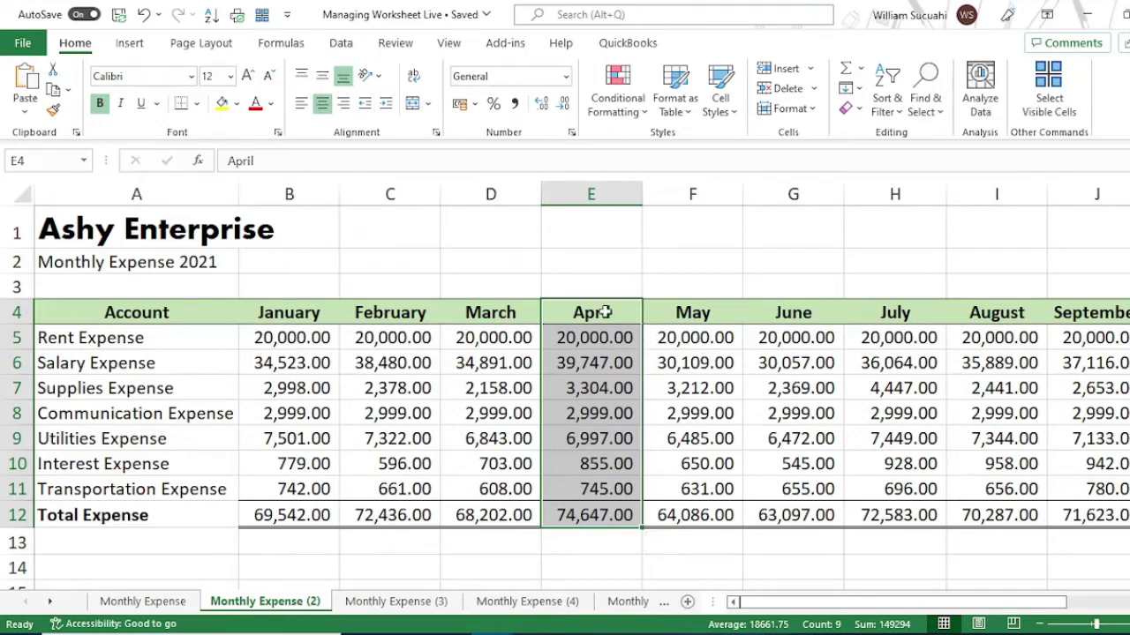
drag(597, 192, 394, 196)
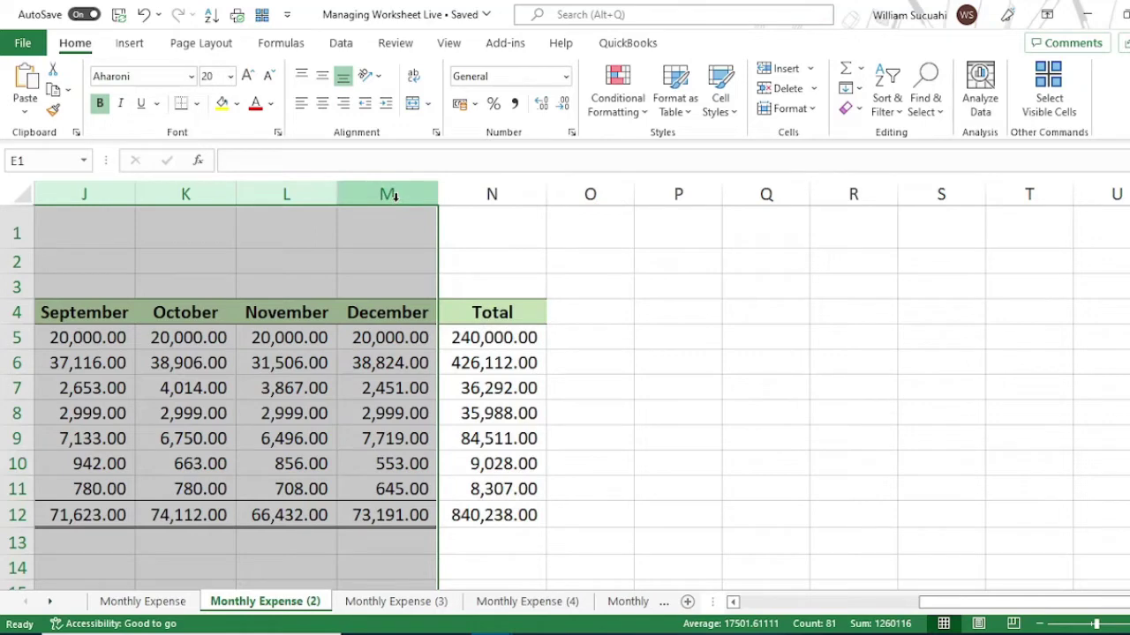
right_click(395, 203)
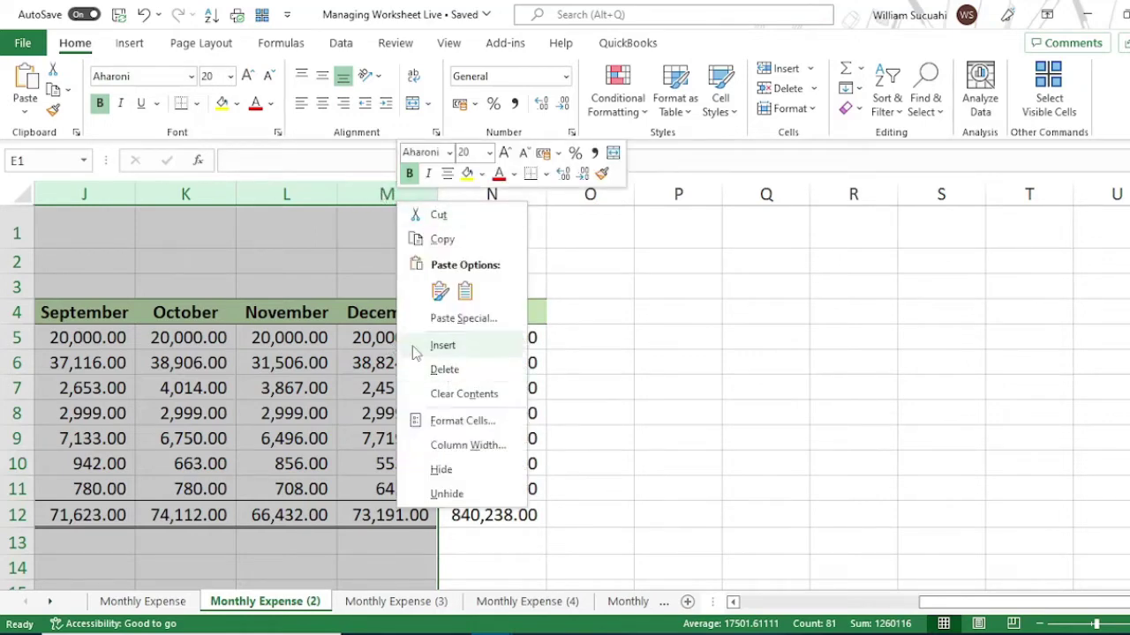
click(444, 370)
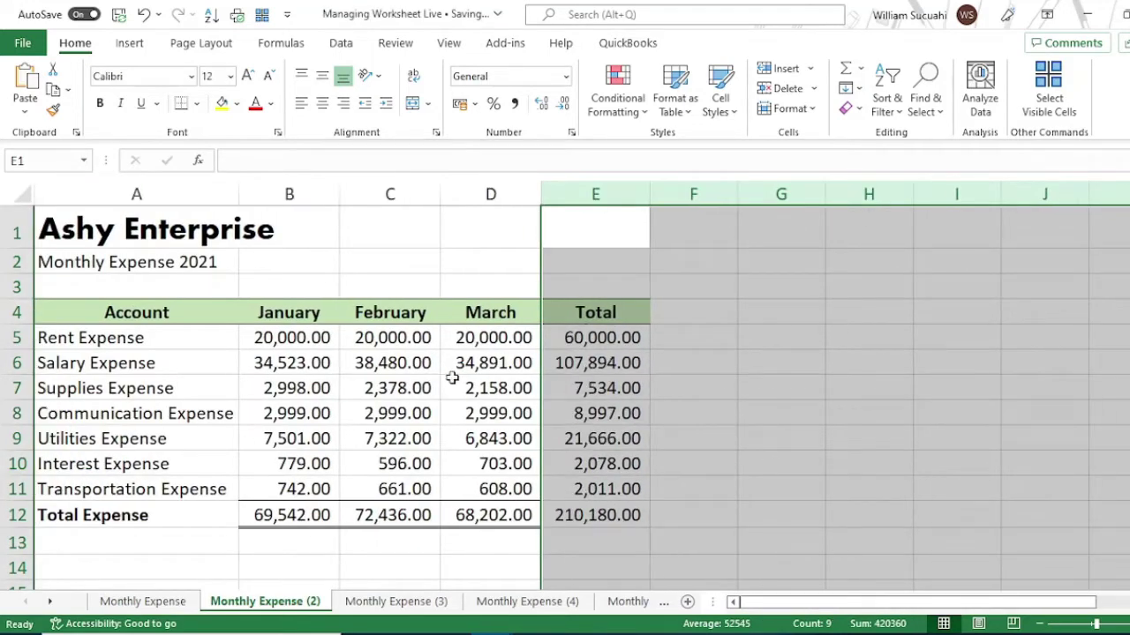
click(764, 459)
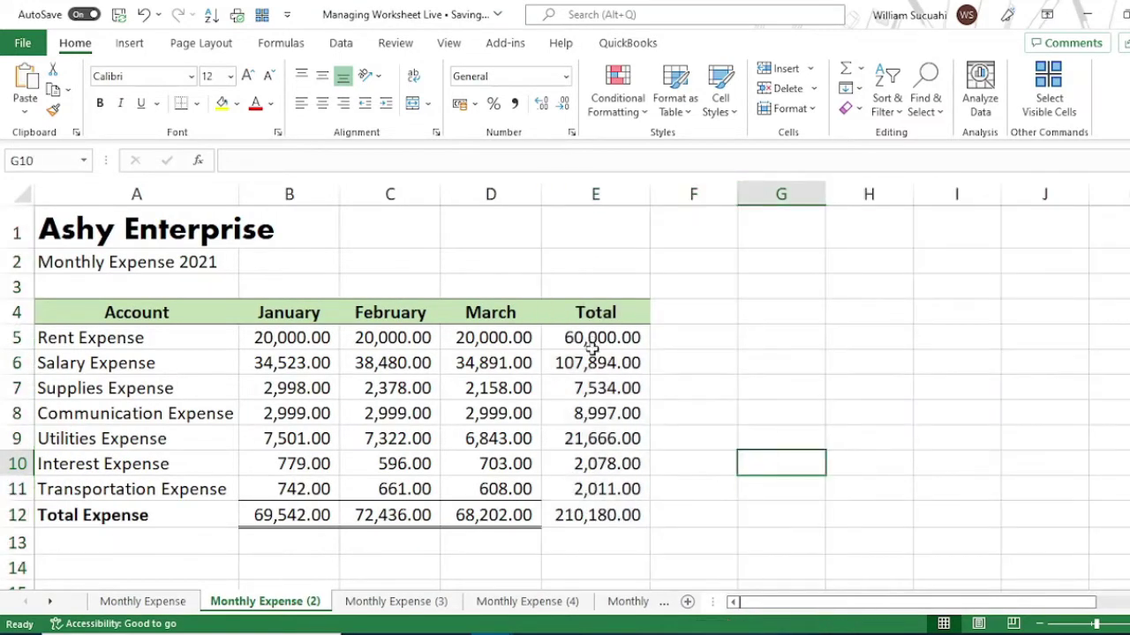
Change the subtitle in cell A2 of the Monthly Expense (2) sheet to "1st Quarter Expenses 2021".
click(109, 264)
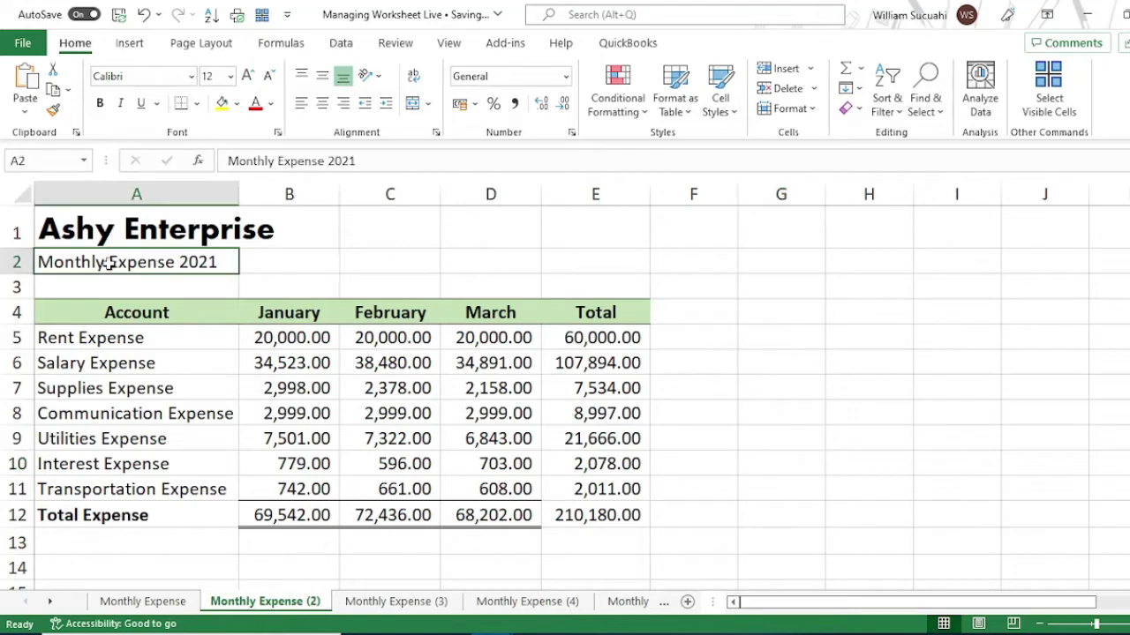
double_click(163, 262)
drag(175, 263, 38, 262)
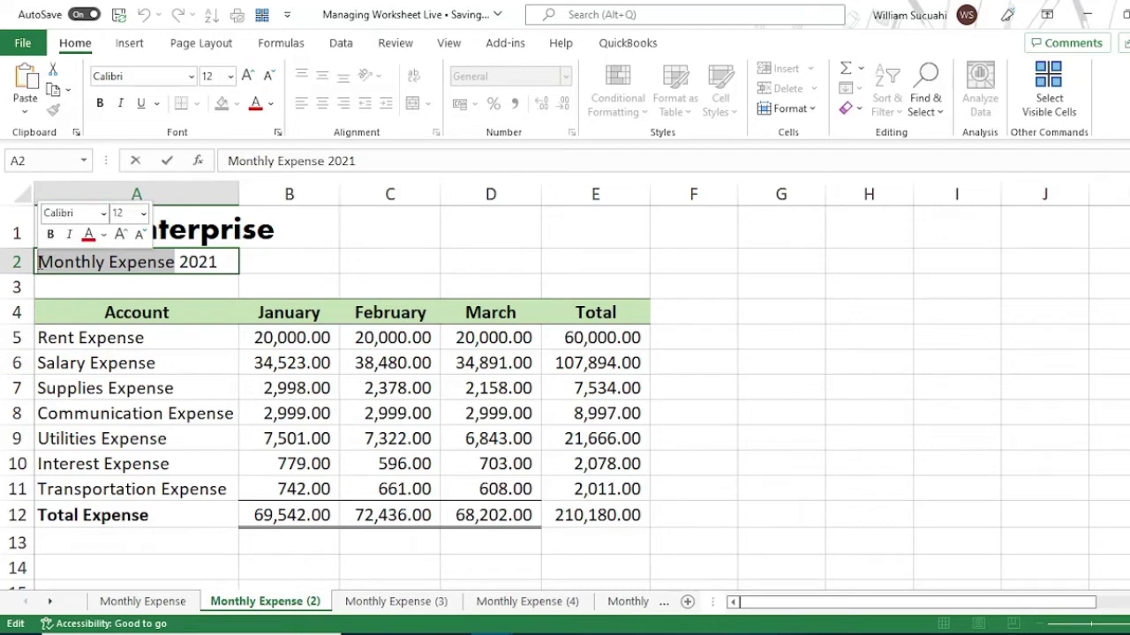
text(F)
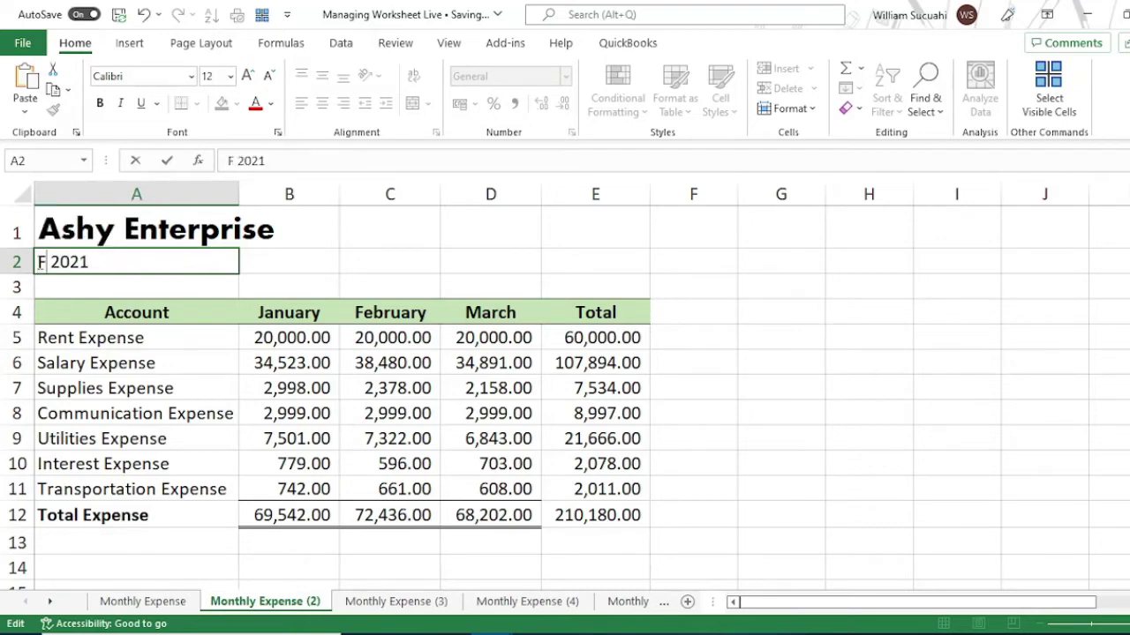
text(ir)
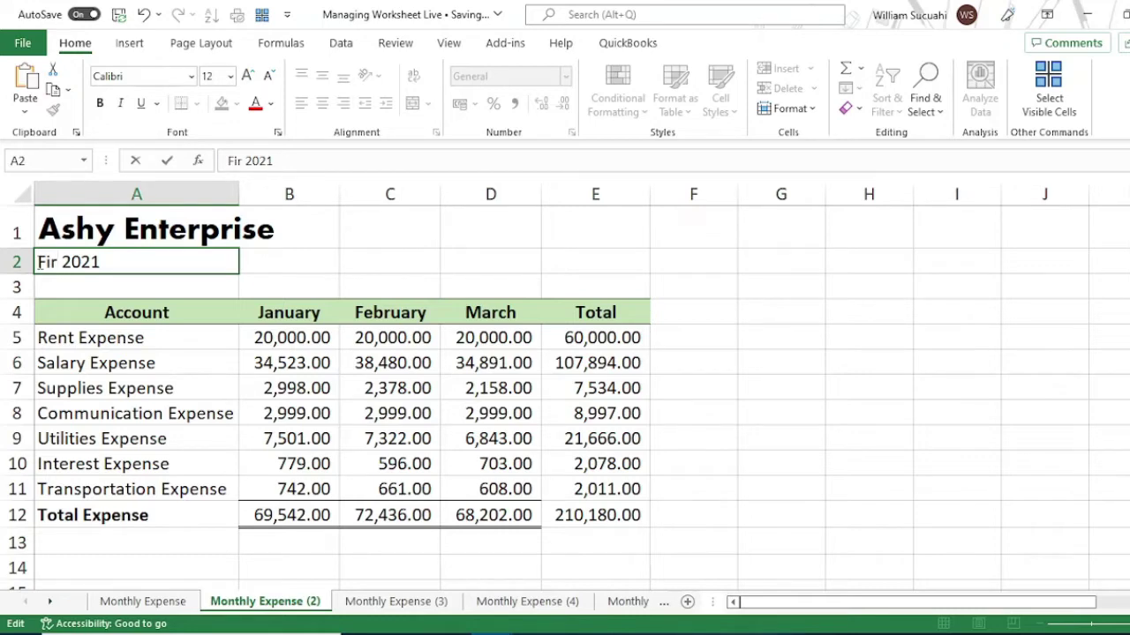
key(BackSpace)
key(BackSpace)
key(BackSpace)
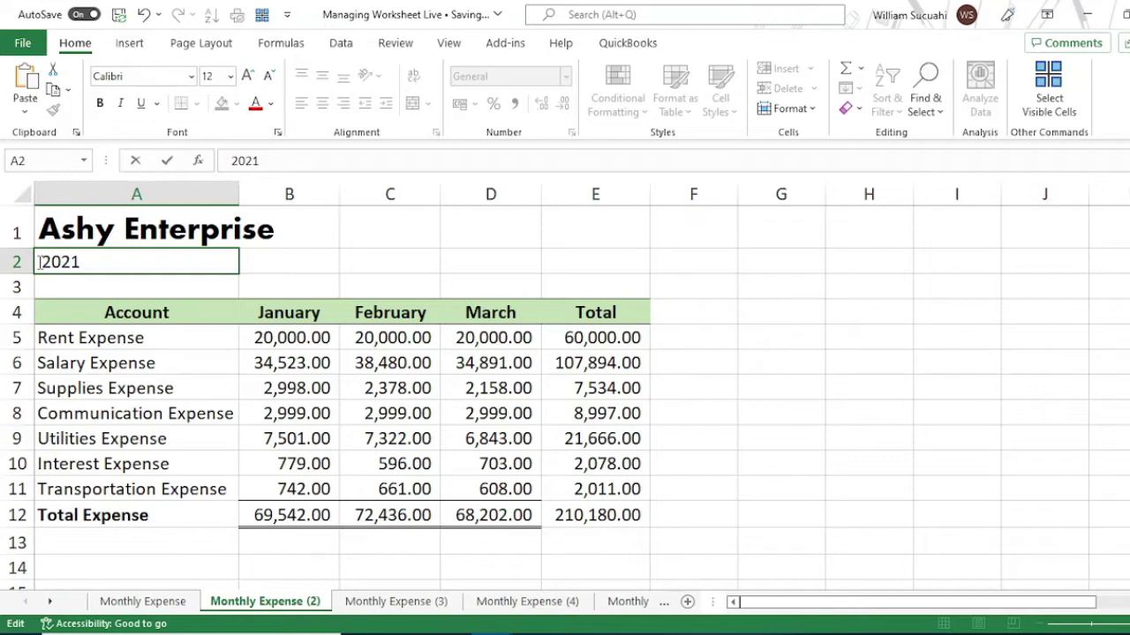
text(1)
text(st Qu)
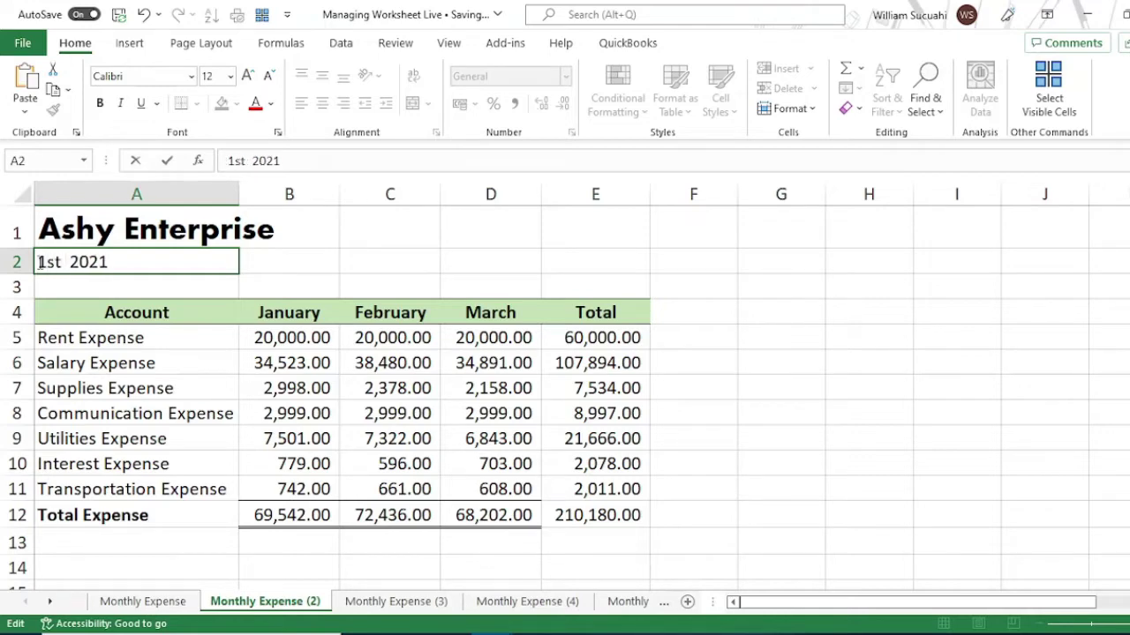
text(arter )
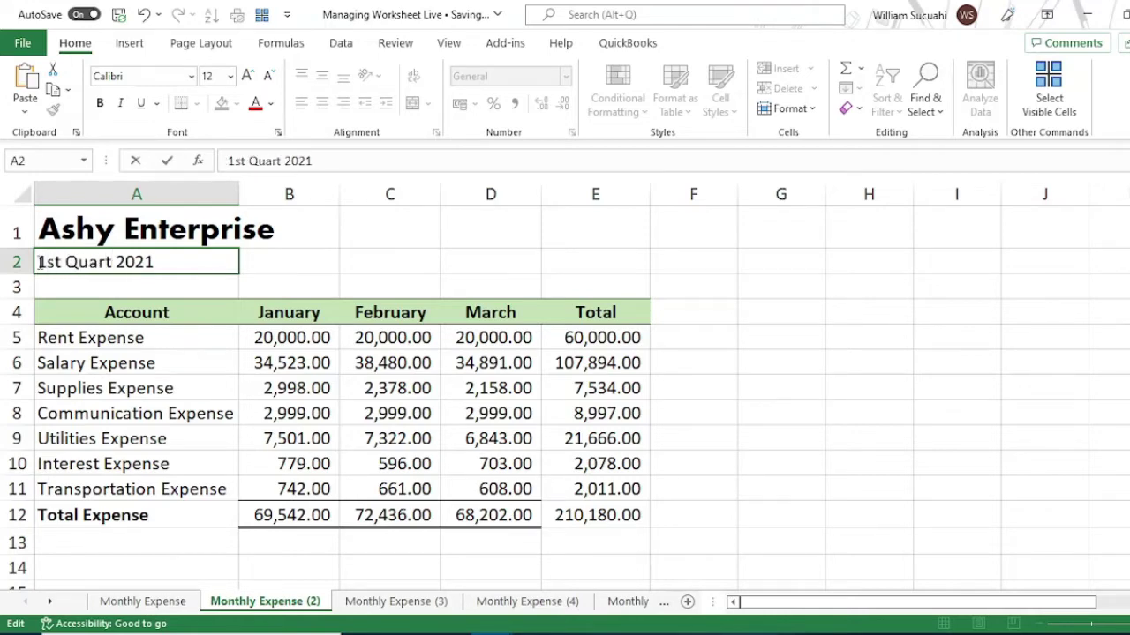
text(Expenses)
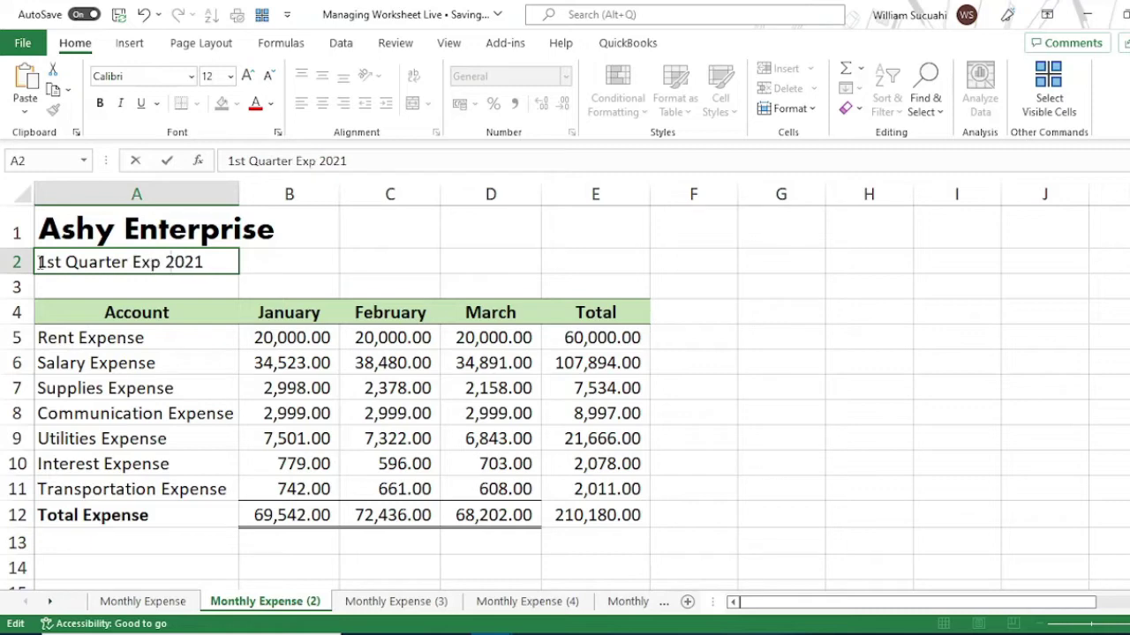
click(364, 255)
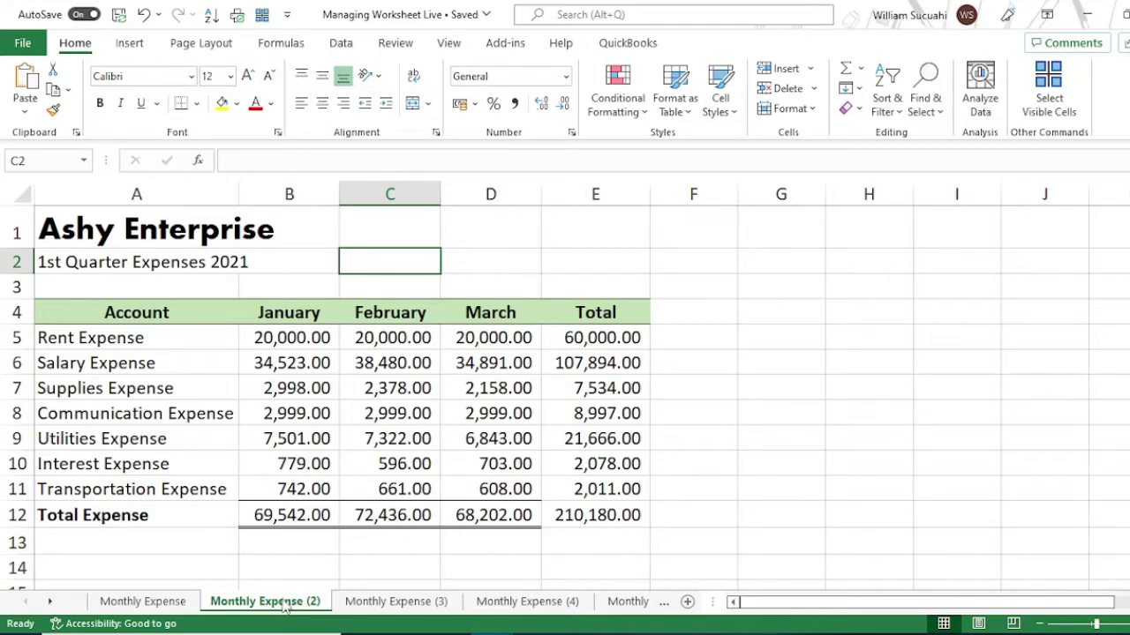
Rename the Monthly Expense (2) sheet as 1stQ Expense.
right_click(284, 606)
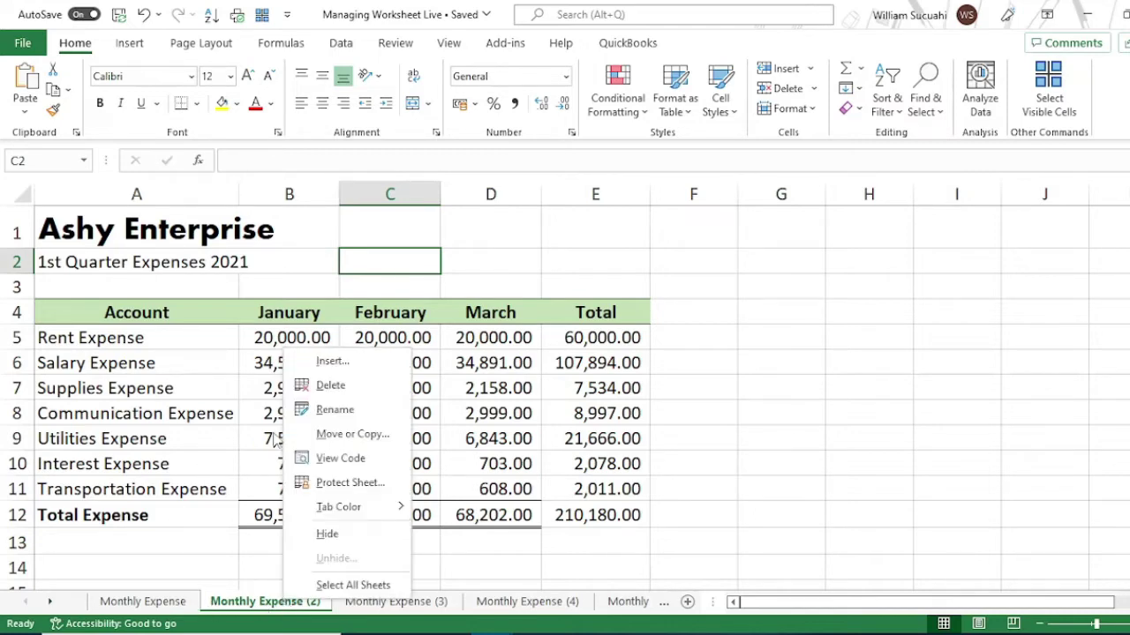
click(335, 410)
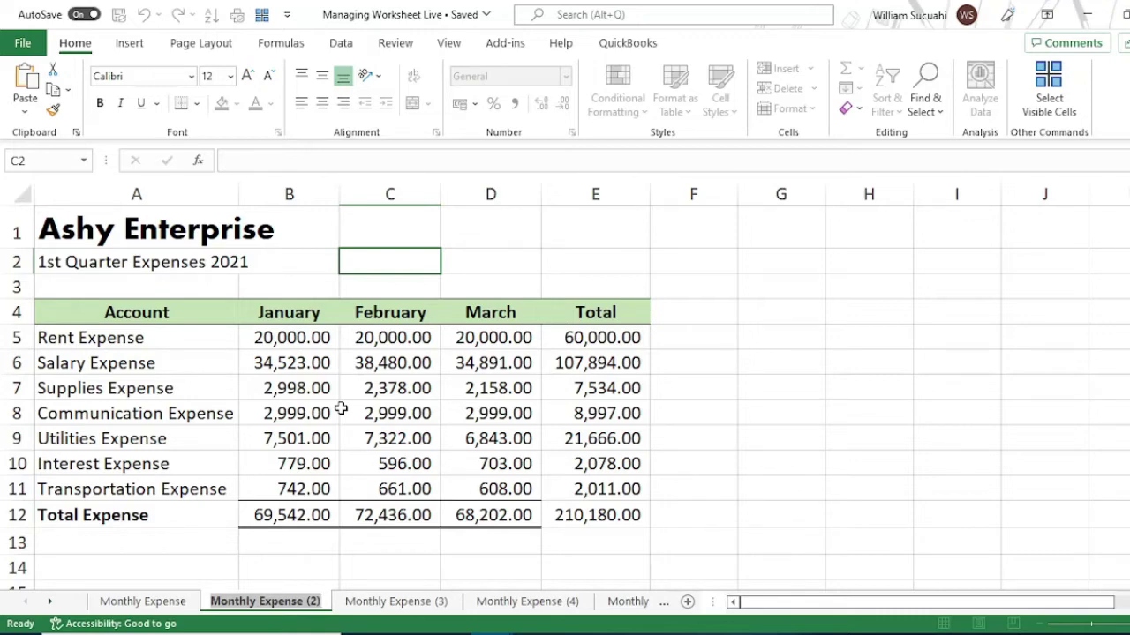
text(1s)
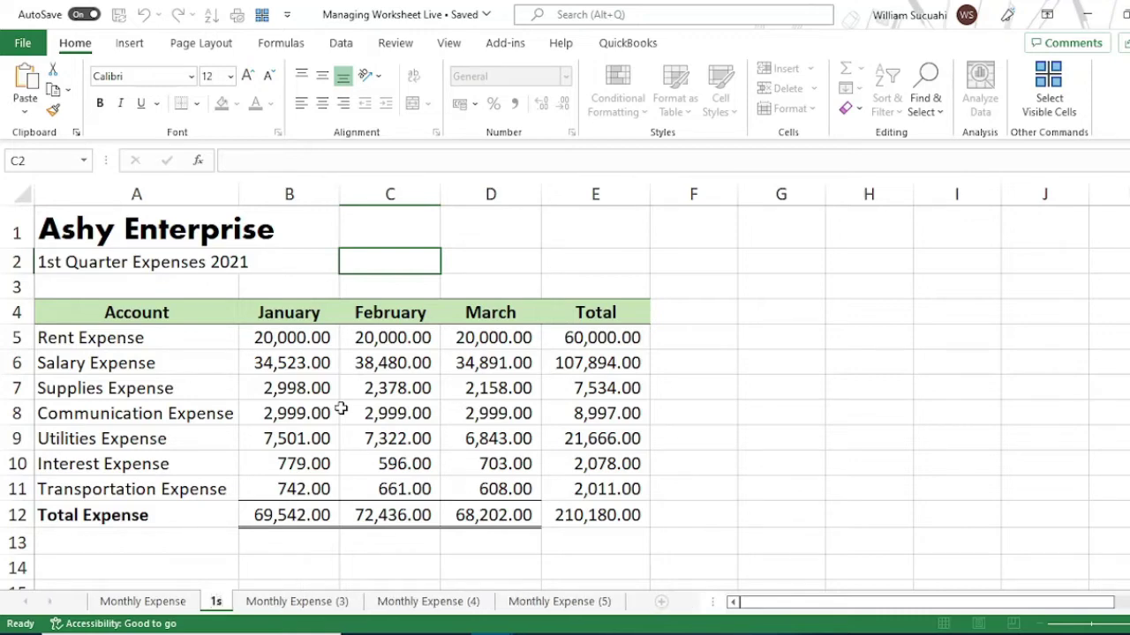
text(t)
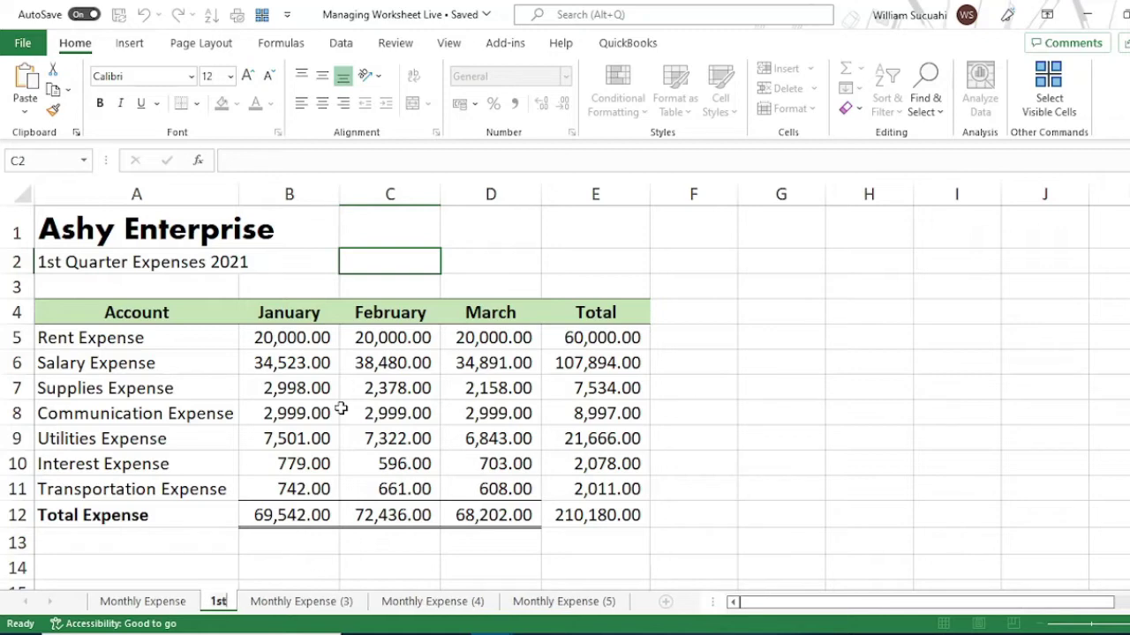
text(Q)
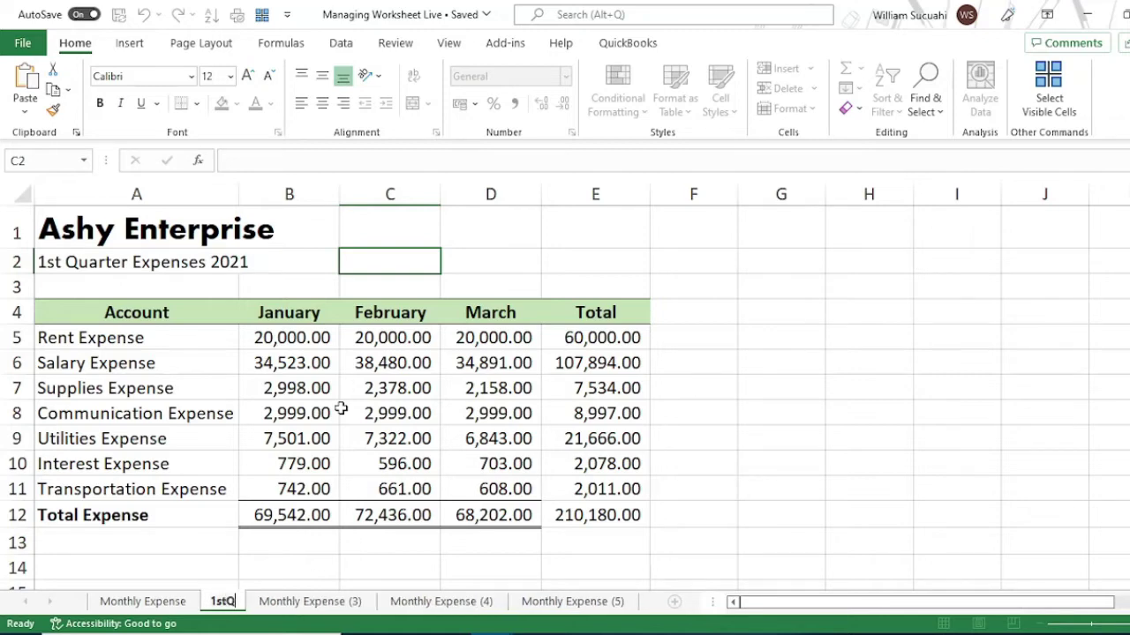
text( Ex)
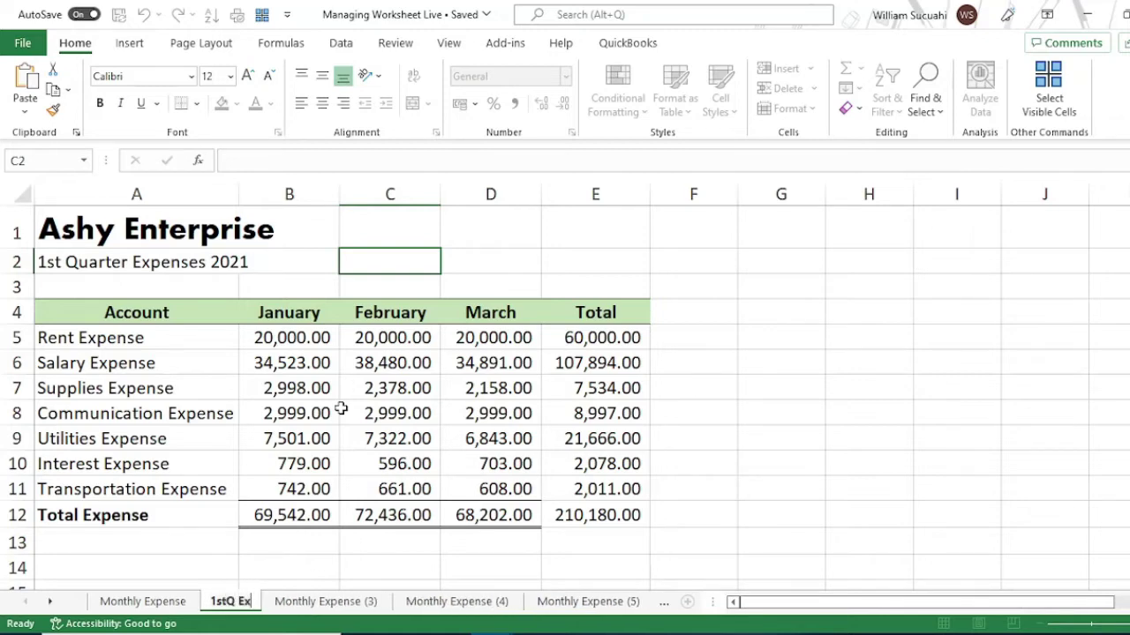
text(pense)
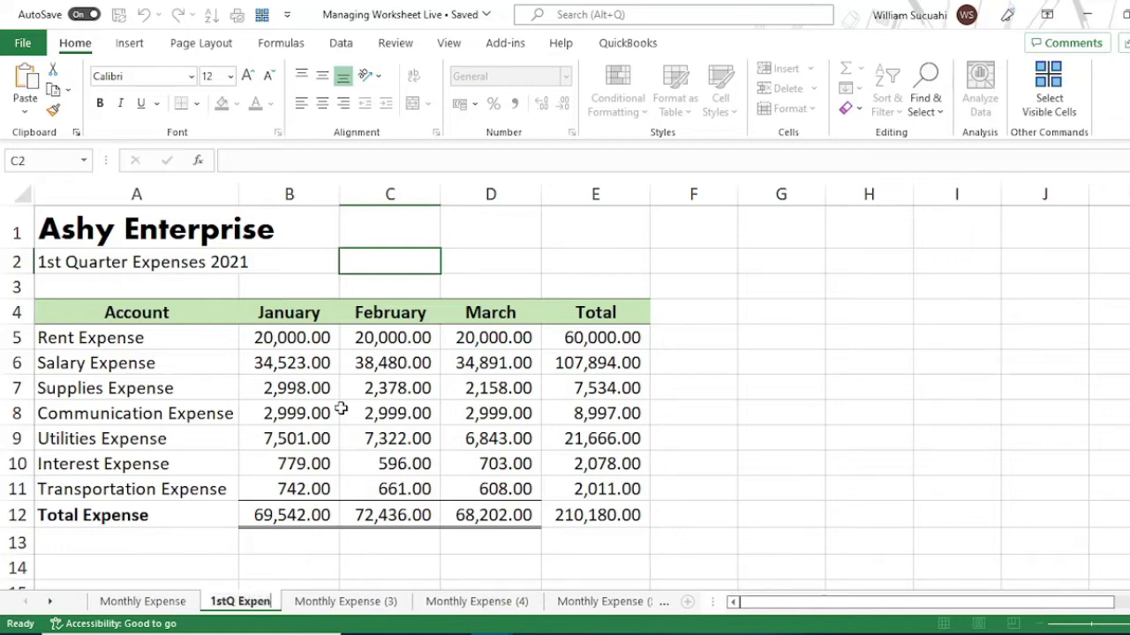
key(Return)
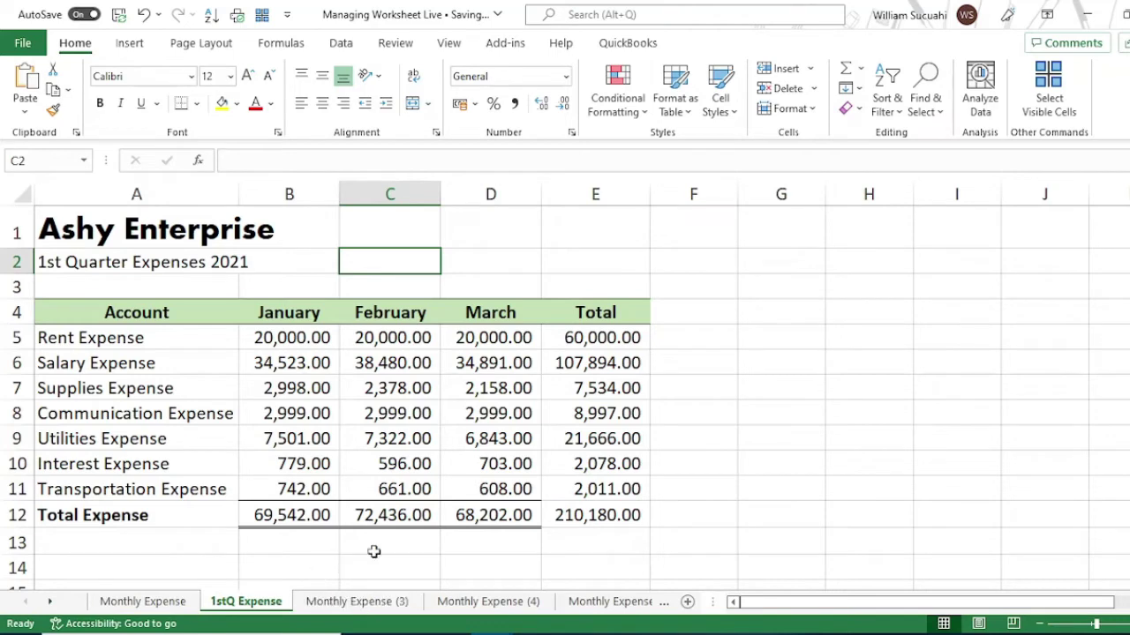
Delete the January through March columns from the Monthly Expense (3) sheet.
click(367, 602)
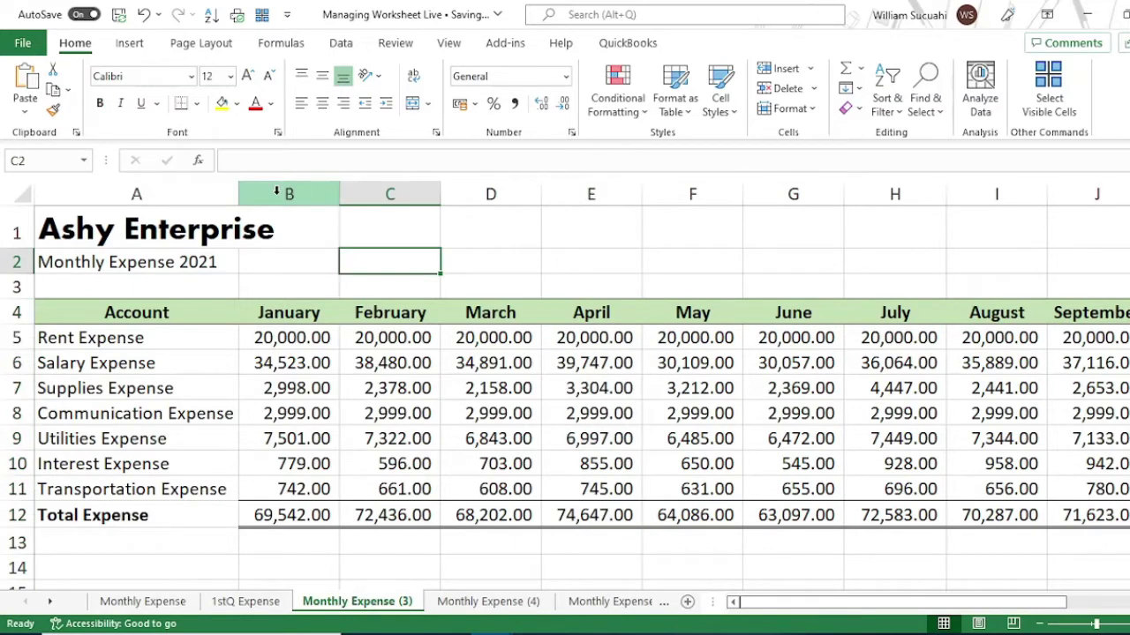
drag(274, 194, 462, 193)
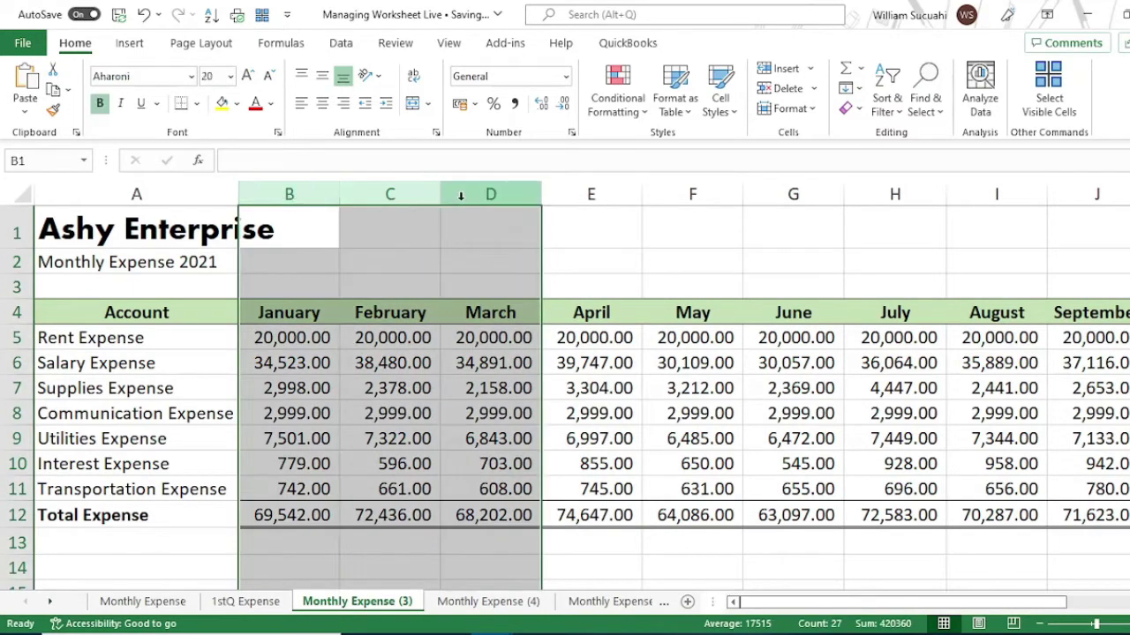
right_click(462, 194)
click(540, 370)
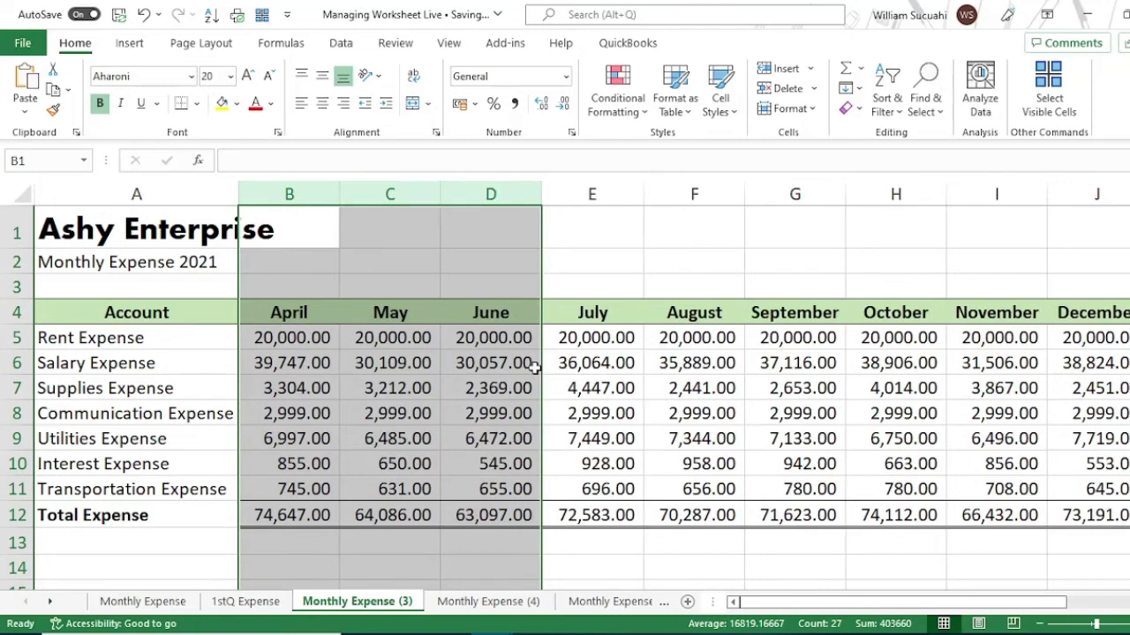
Delete the July through December columns from the Monthly Expense (3) sheet.
click(602, 198)
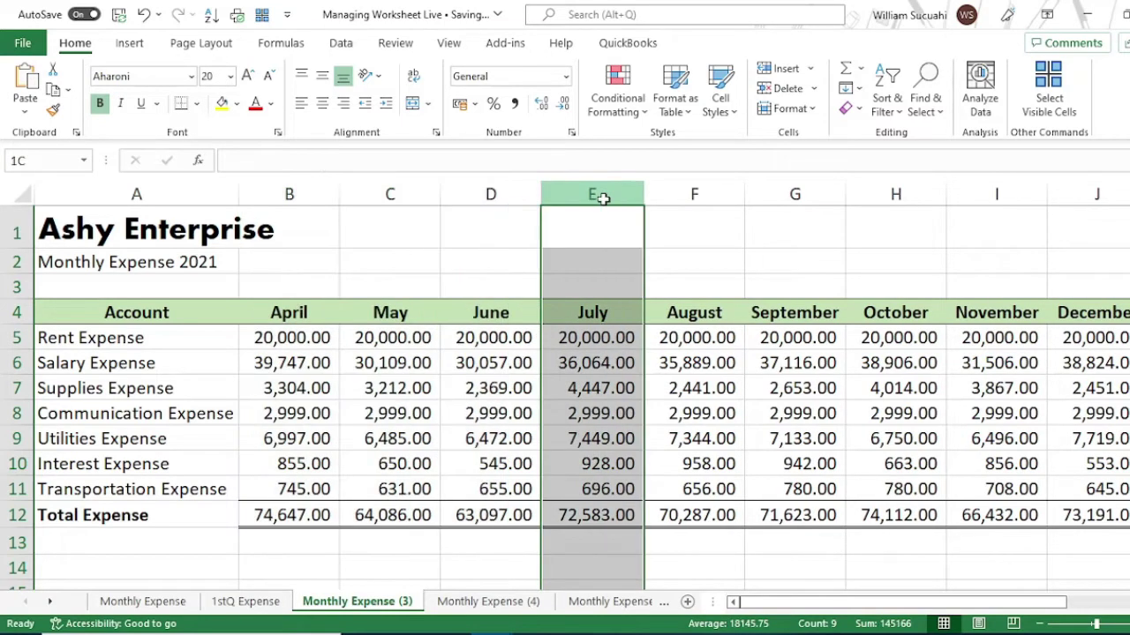
drag(603, 198, 1068, 208)
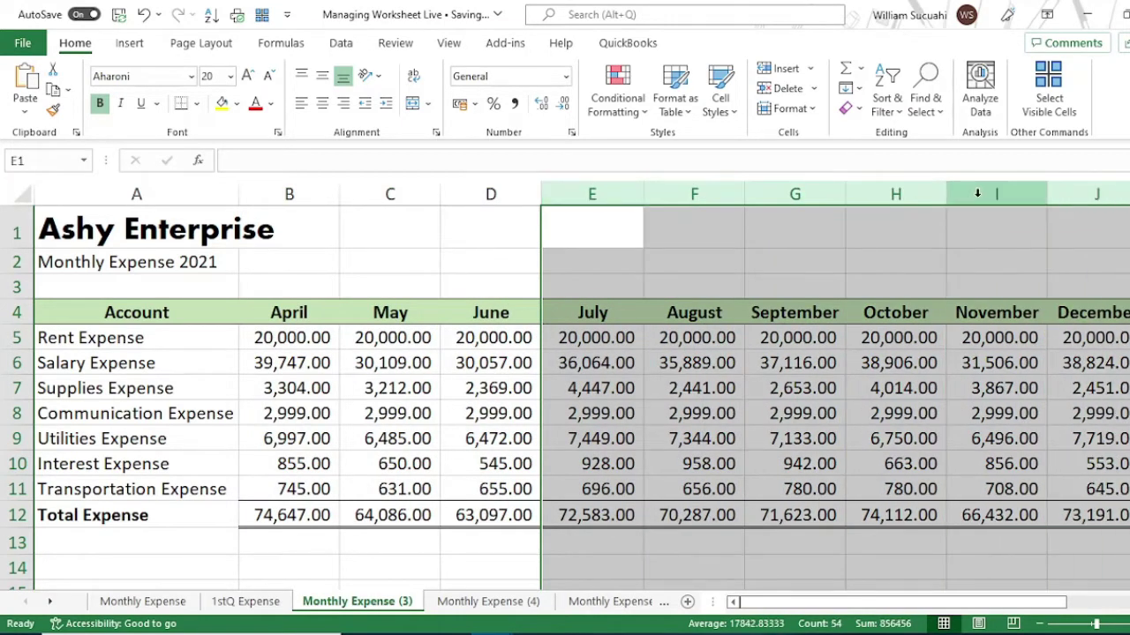
right_click(972, 193)
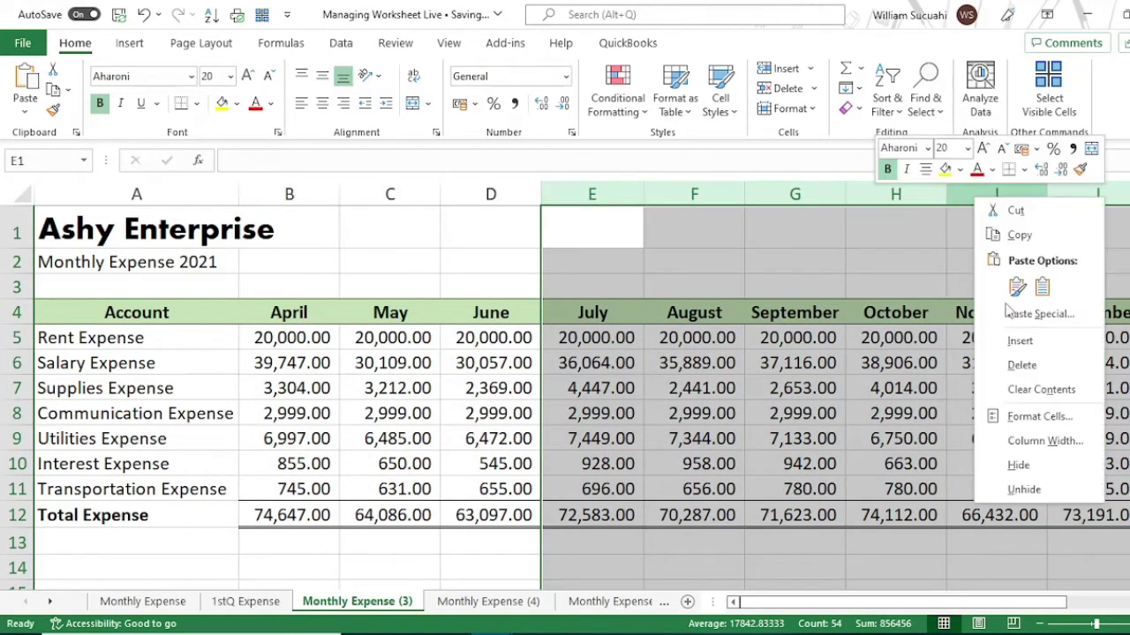
click(1021, 365)
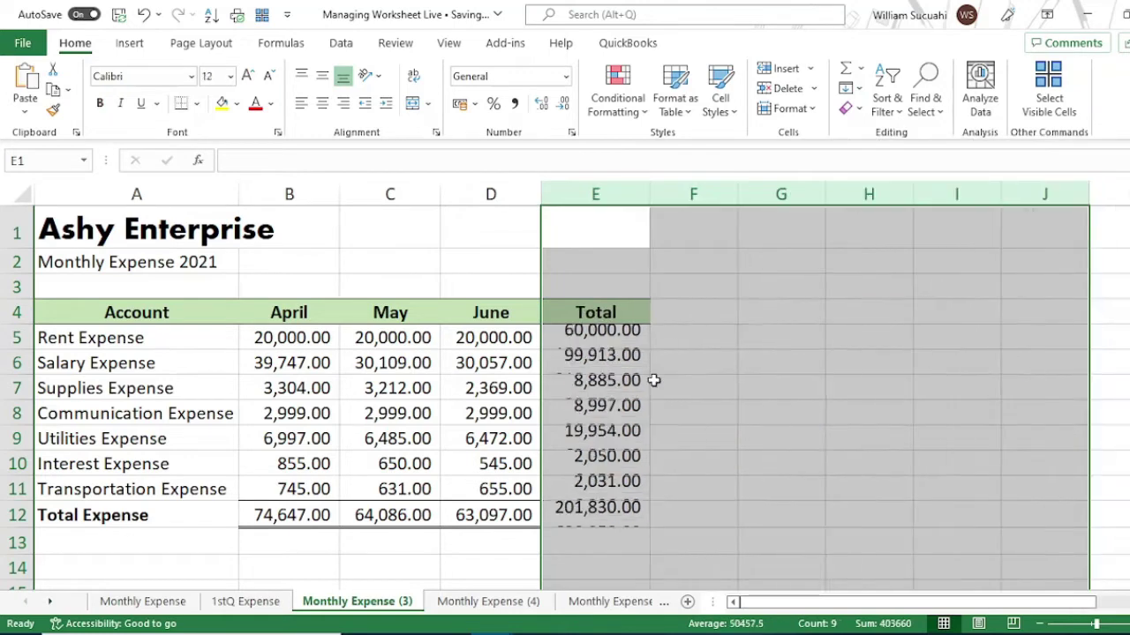
Rename the Monthly Expense (3) sheet as 2ndQ Expense.
right_click(375, 604)
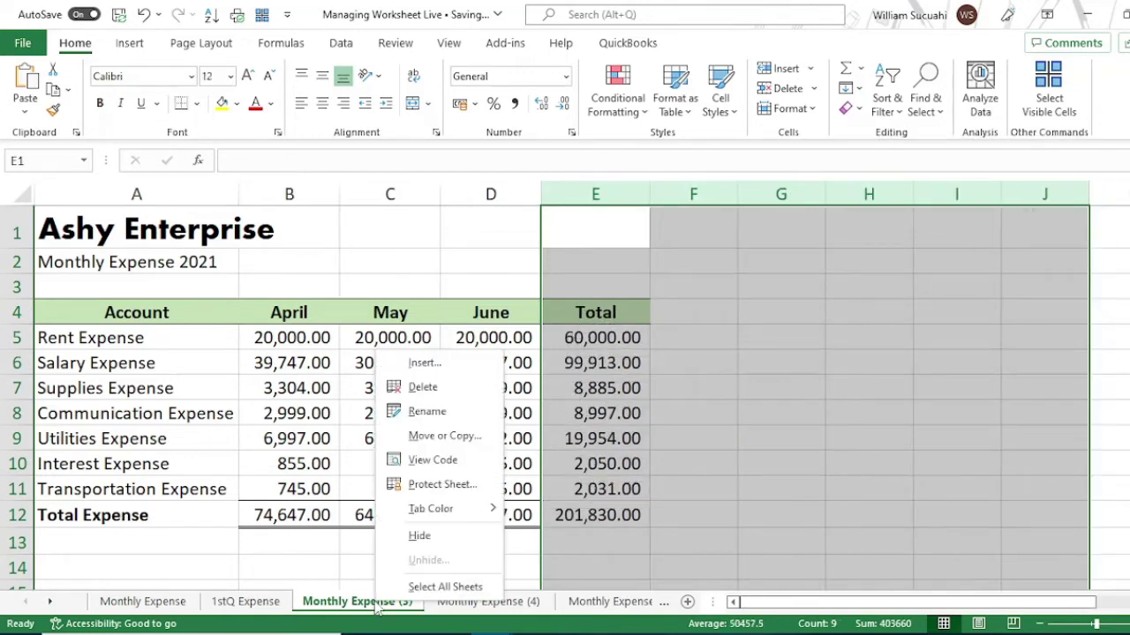
click(427, 412)
text(2)
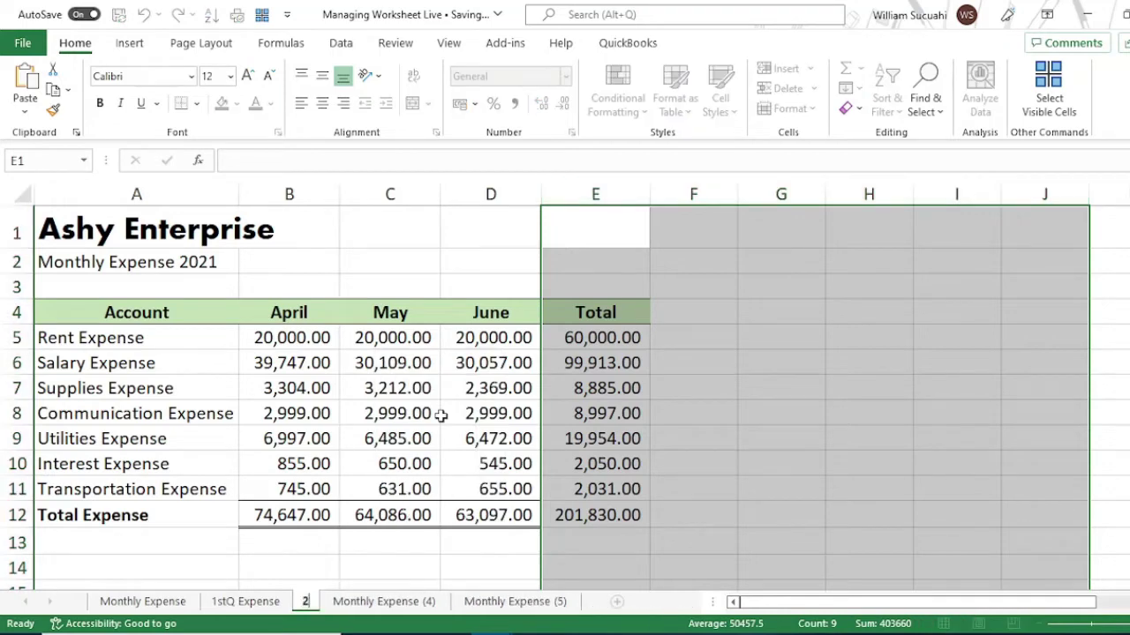
text(ndQ)
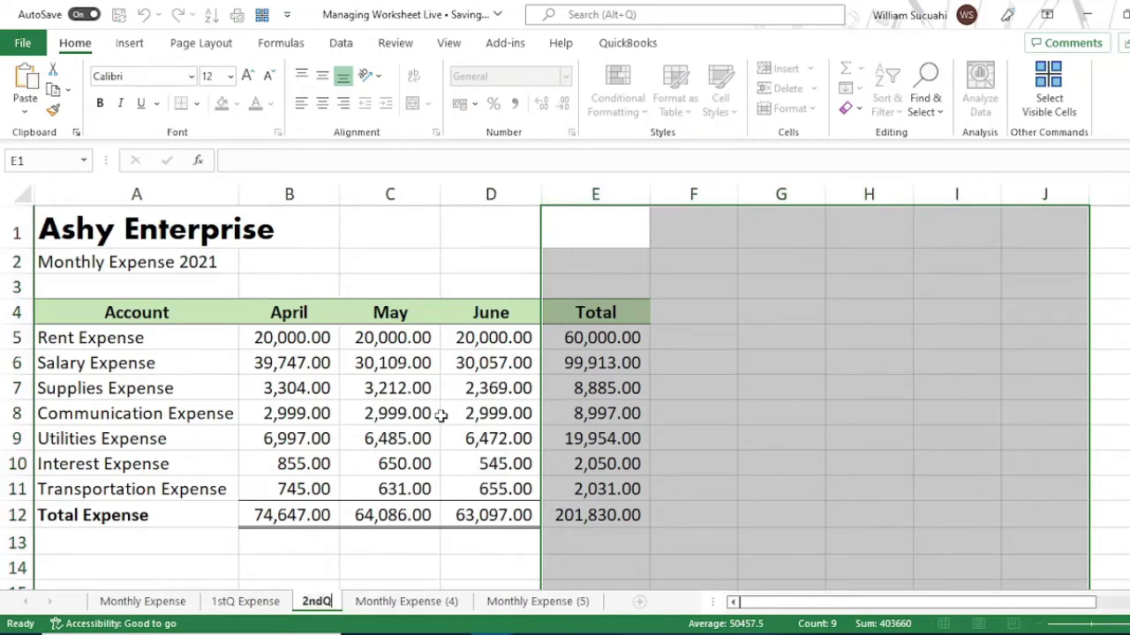
text( Ex)
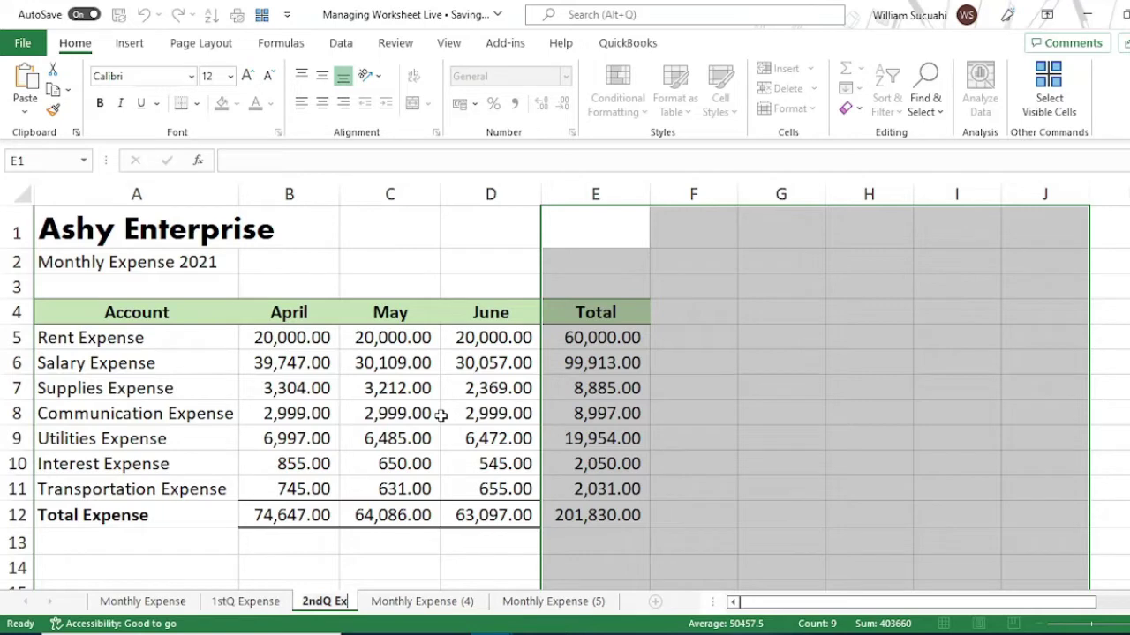
text(pense)
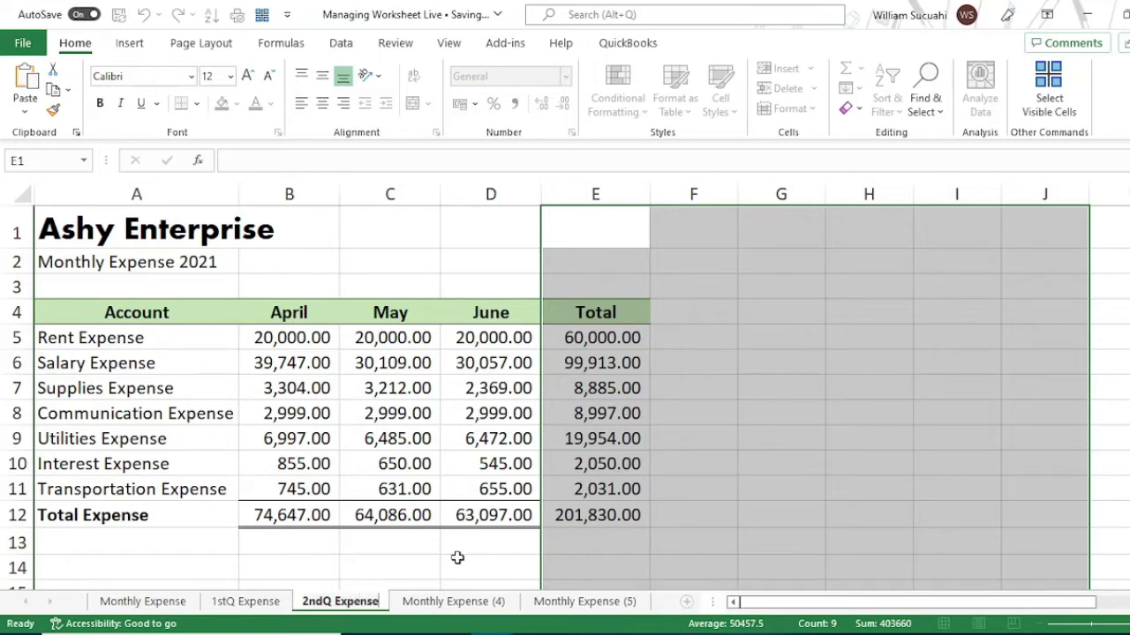
key(Return)
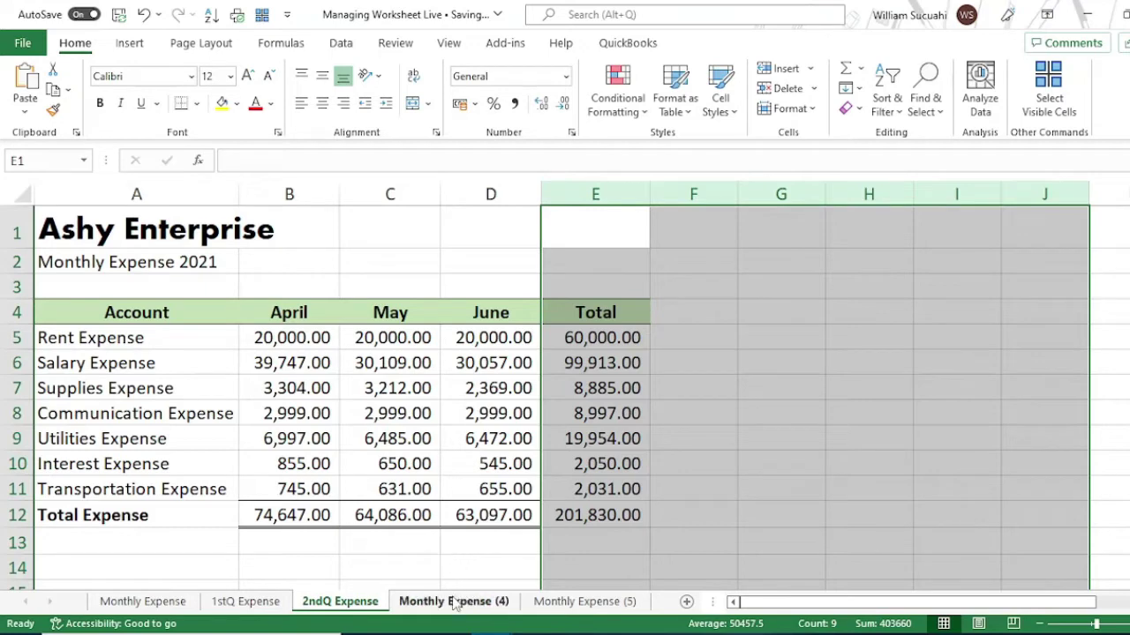
Delete the January through June and October through December columns from the Monthly Expense (4) sheet.
click(452, 602)
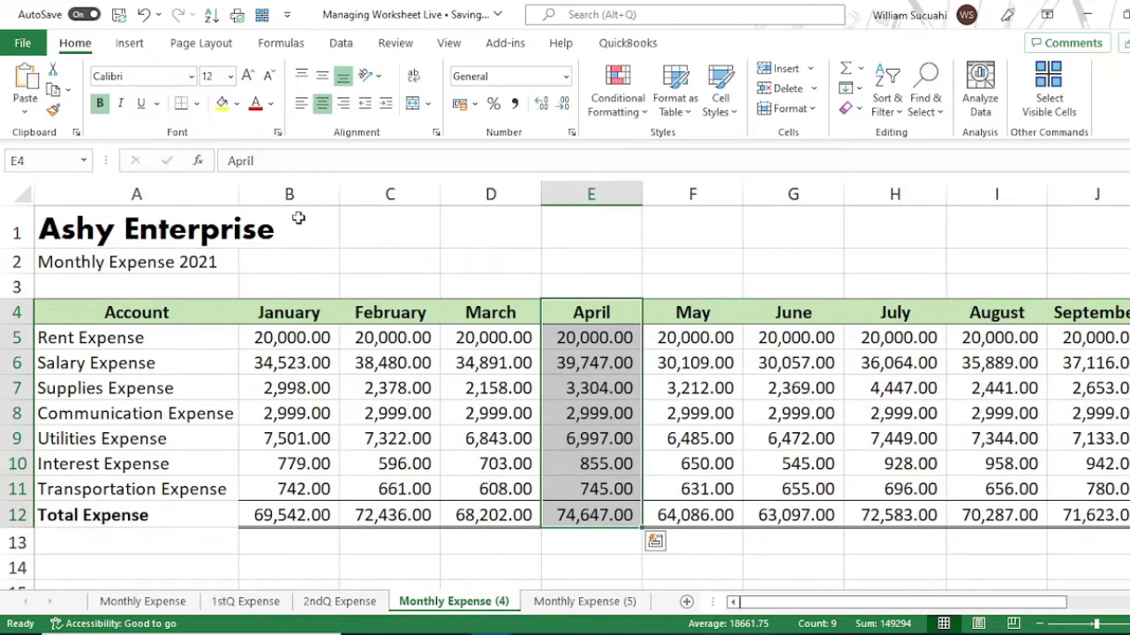
drag(289, 194, 767, 216)
right_click(766, 198)
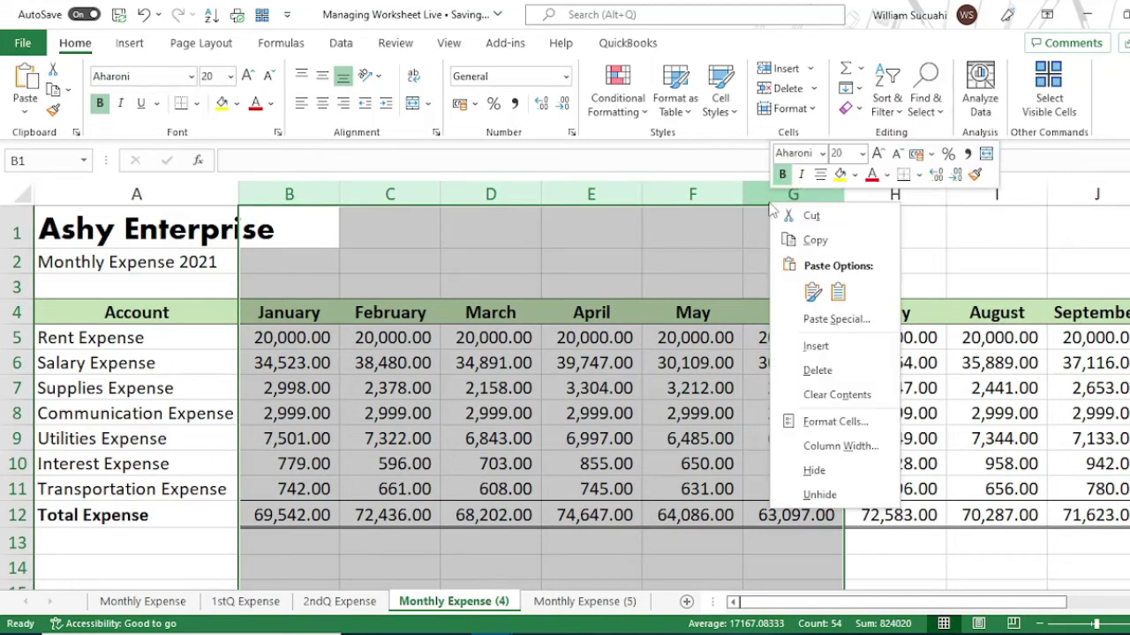
click(818, 371)
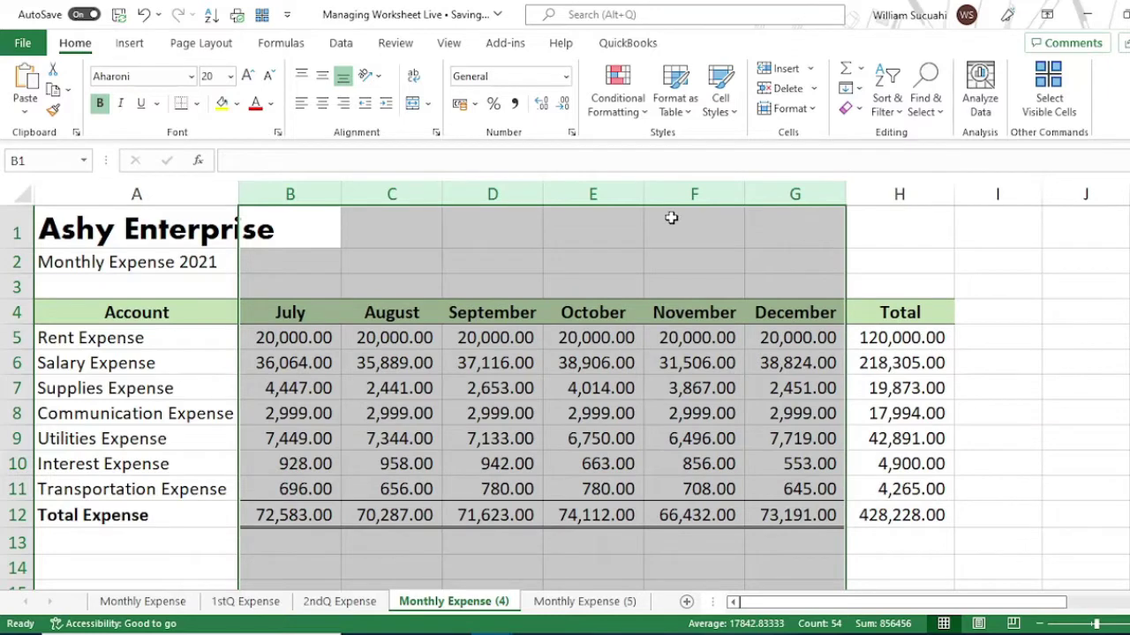
drag(589, 198, 789, 209)
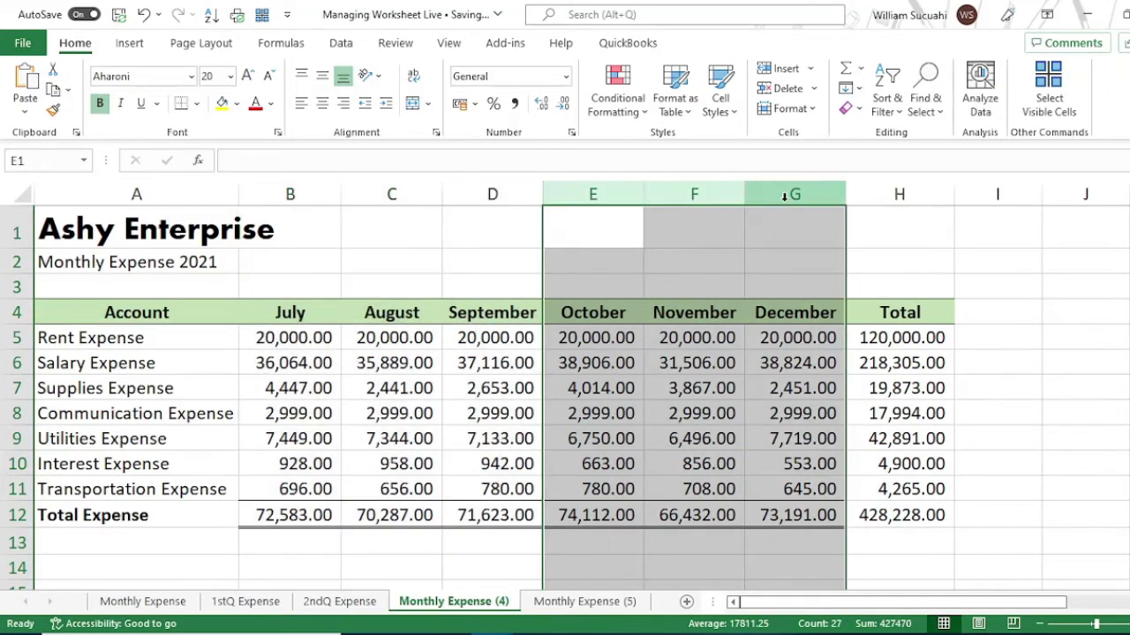
right_click(788, 207)
click(835, 369)
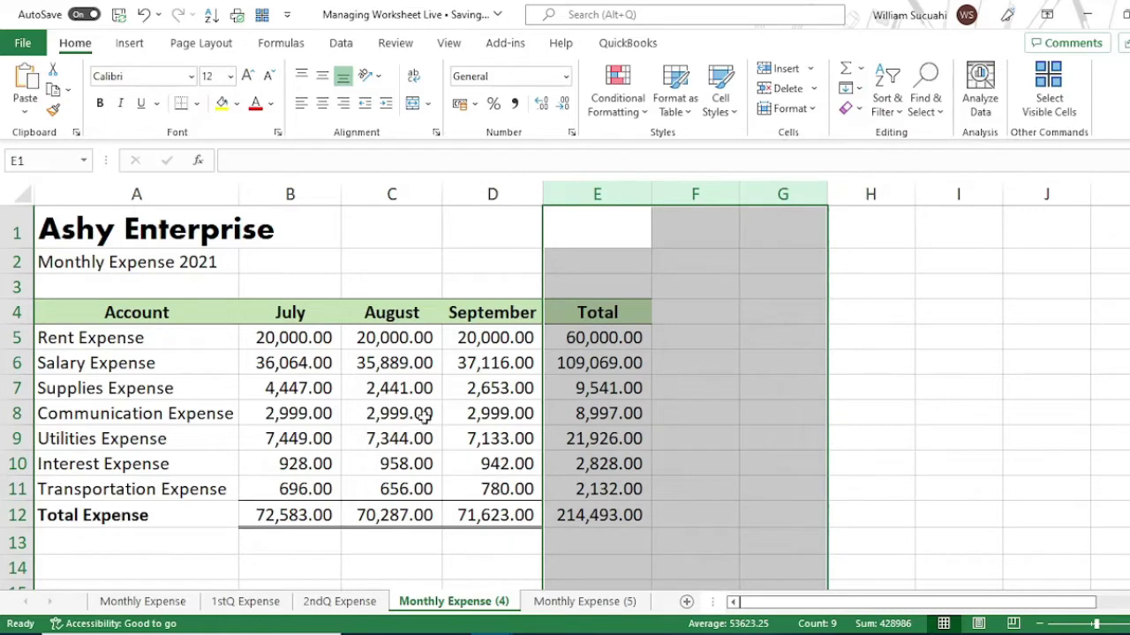
Rename the Monthly Expense (4) sheet as 3rdQ Expense.
right_click(459, 601)
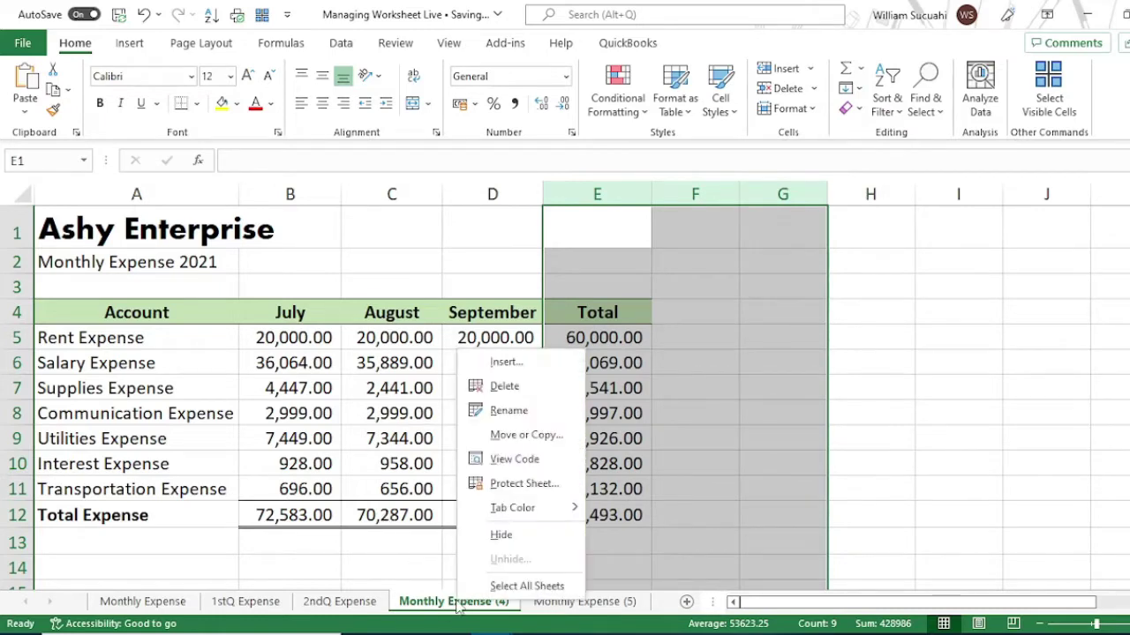
click(508, 410)
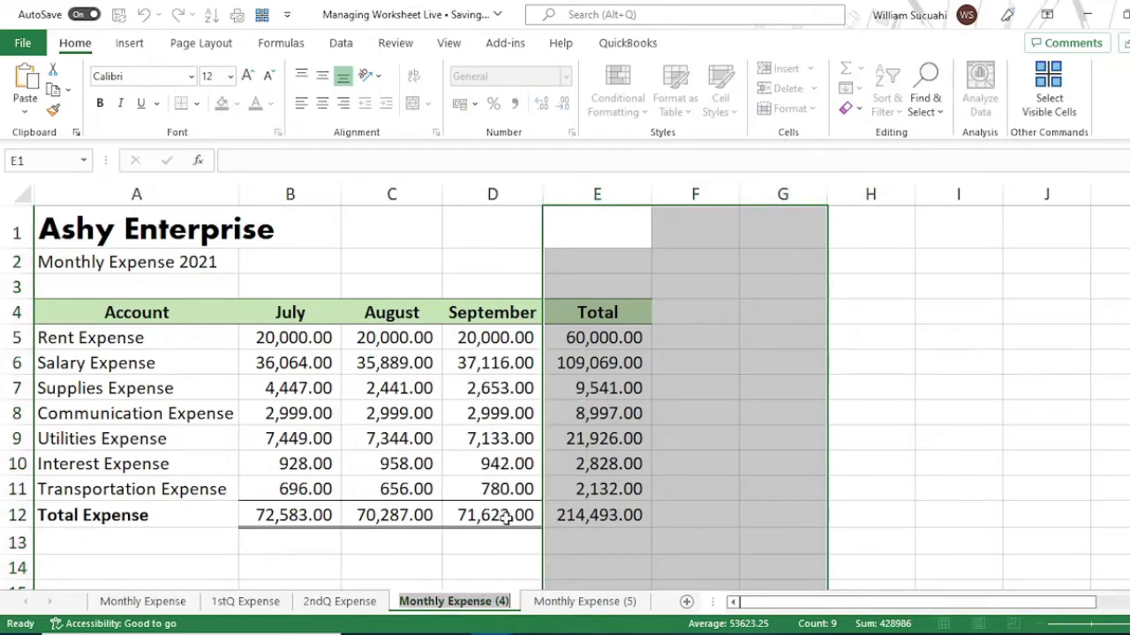
text(3rd)
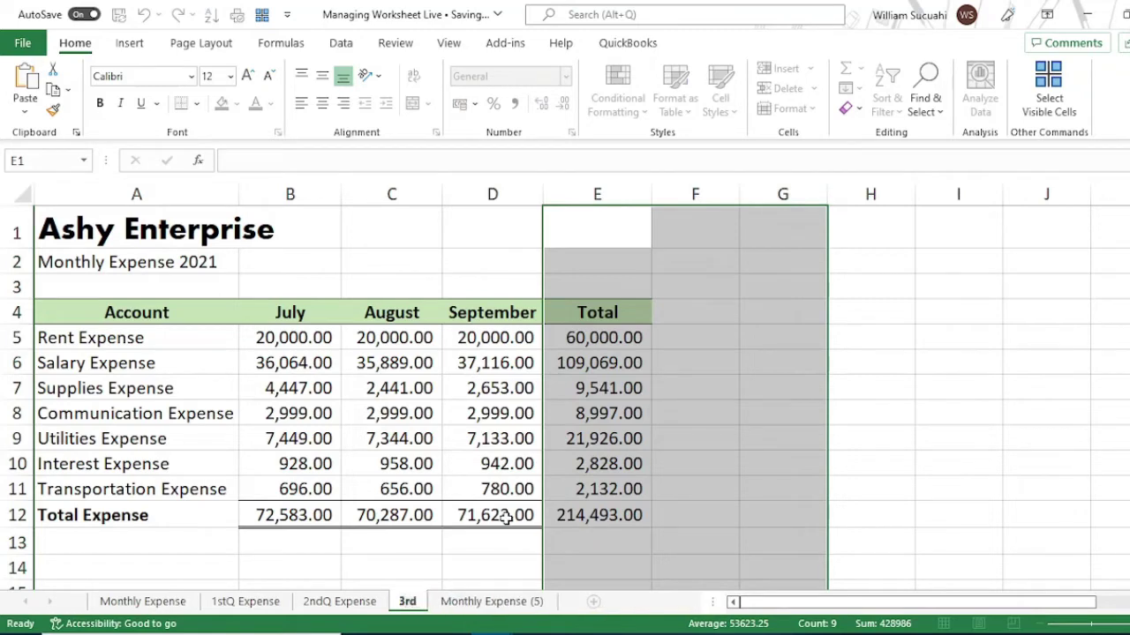
text(Q E)
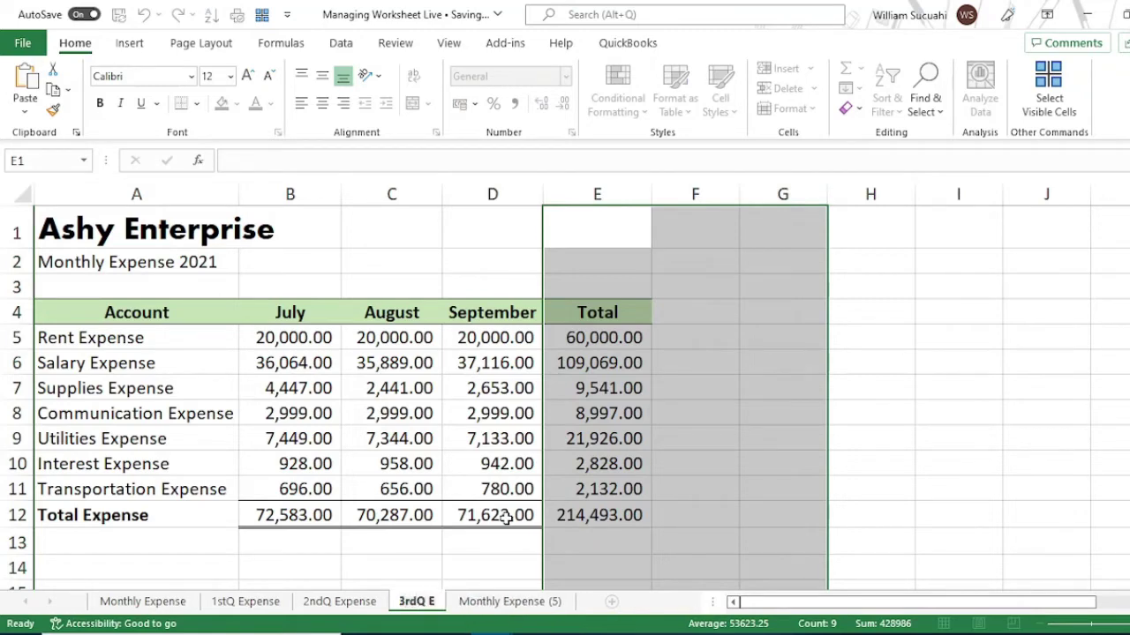
text(xpense)
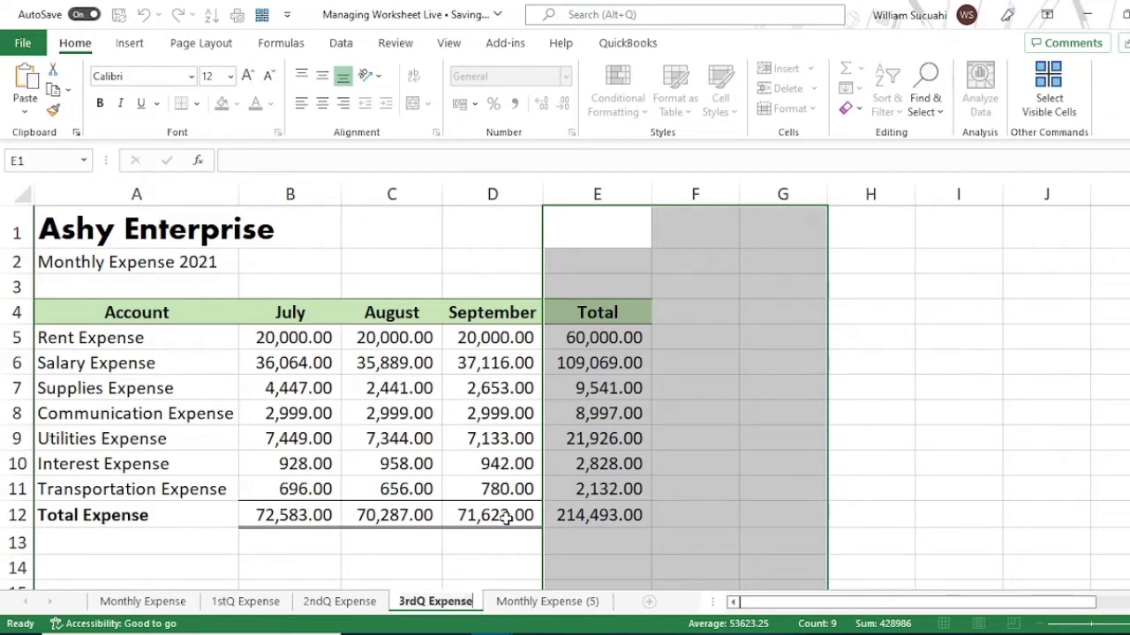
key(Return)
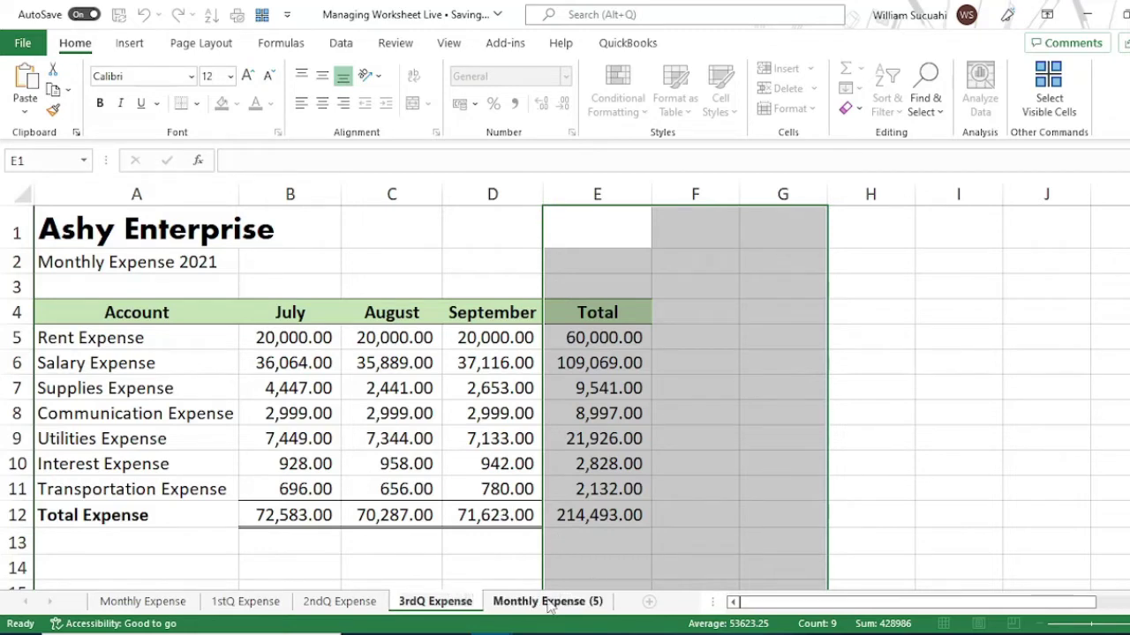
Delete the January through September columns from the Monthly Expense (5) sheet.
click(548, 601)
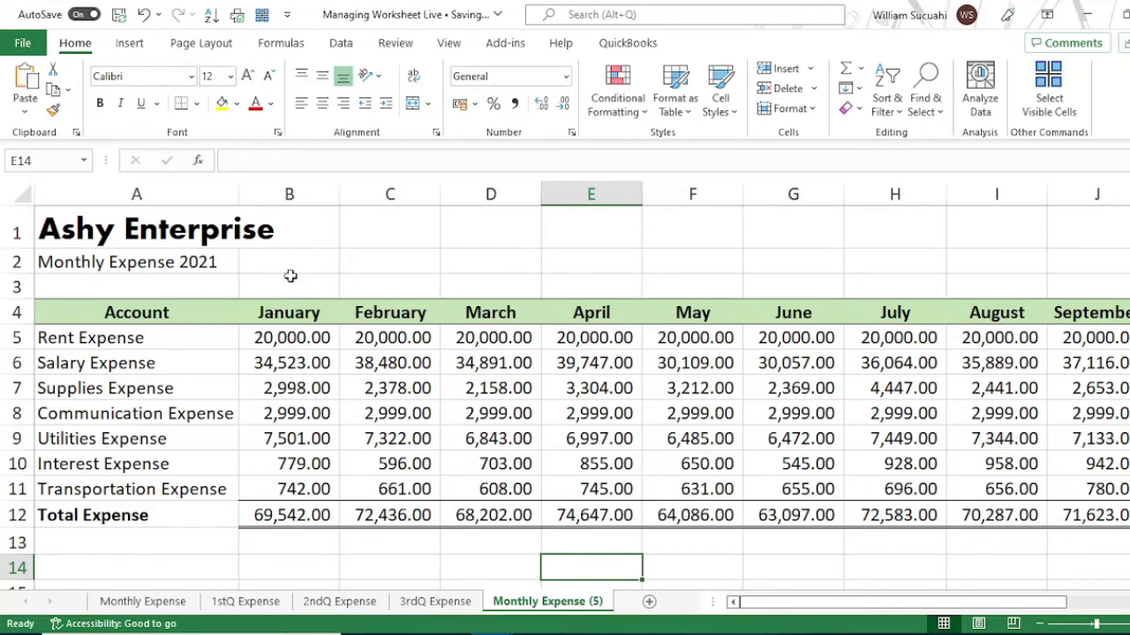
drag(300, 193, 1052, 229)
right_click(978, 196)
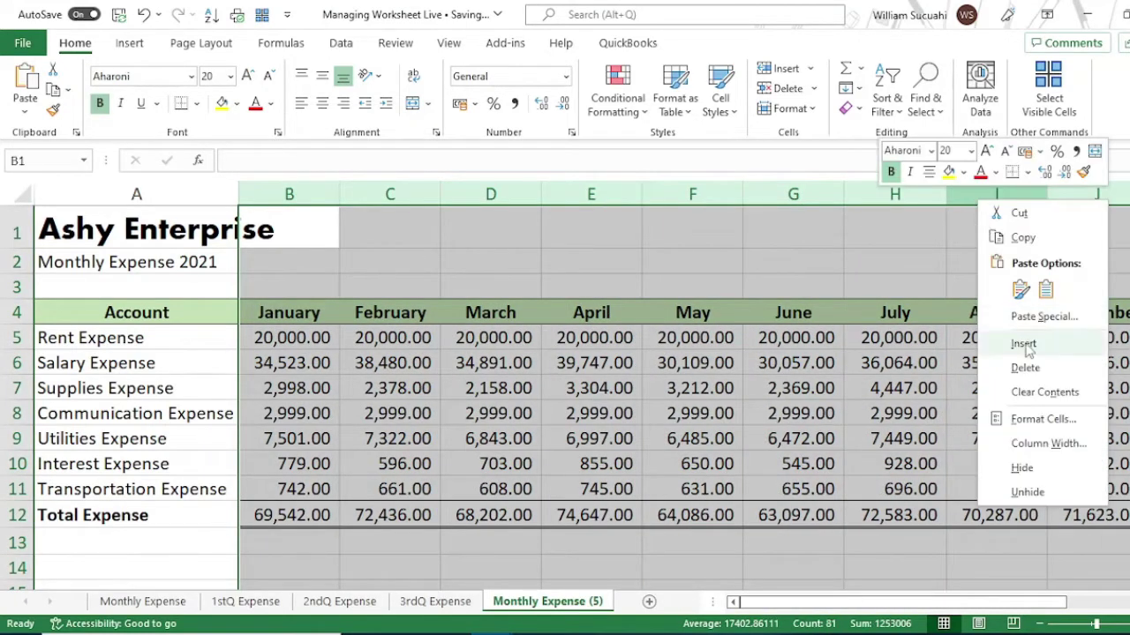
click(1025, 368)
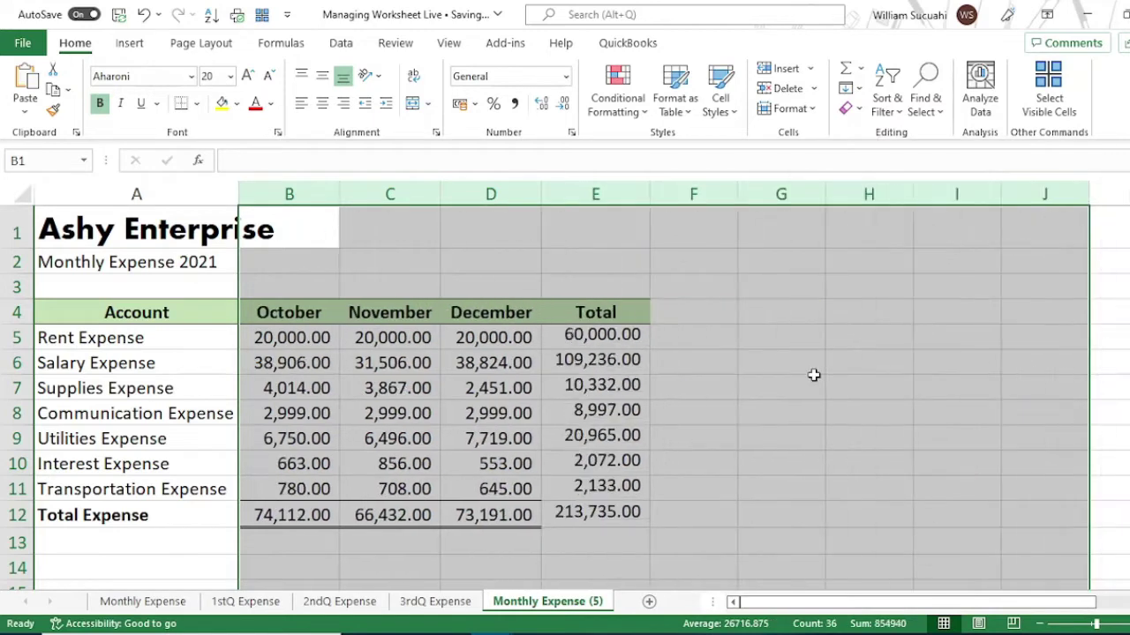
Rename the Monthly Expense (5) sheet as 4thQ Expense.
right_click(513, 609)
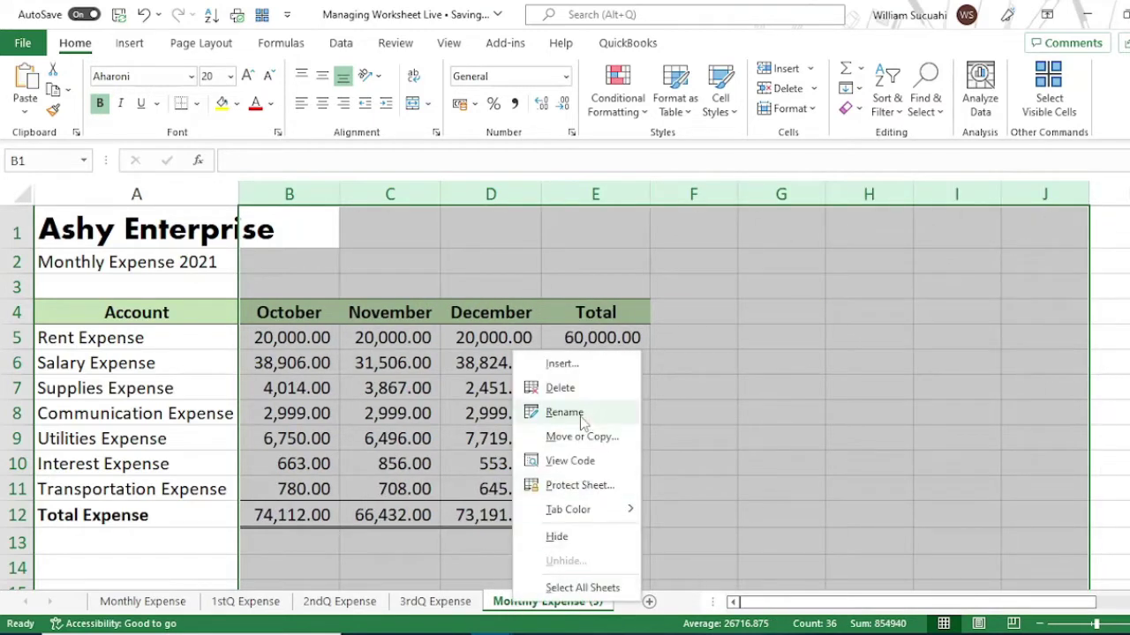
click(564, 412)
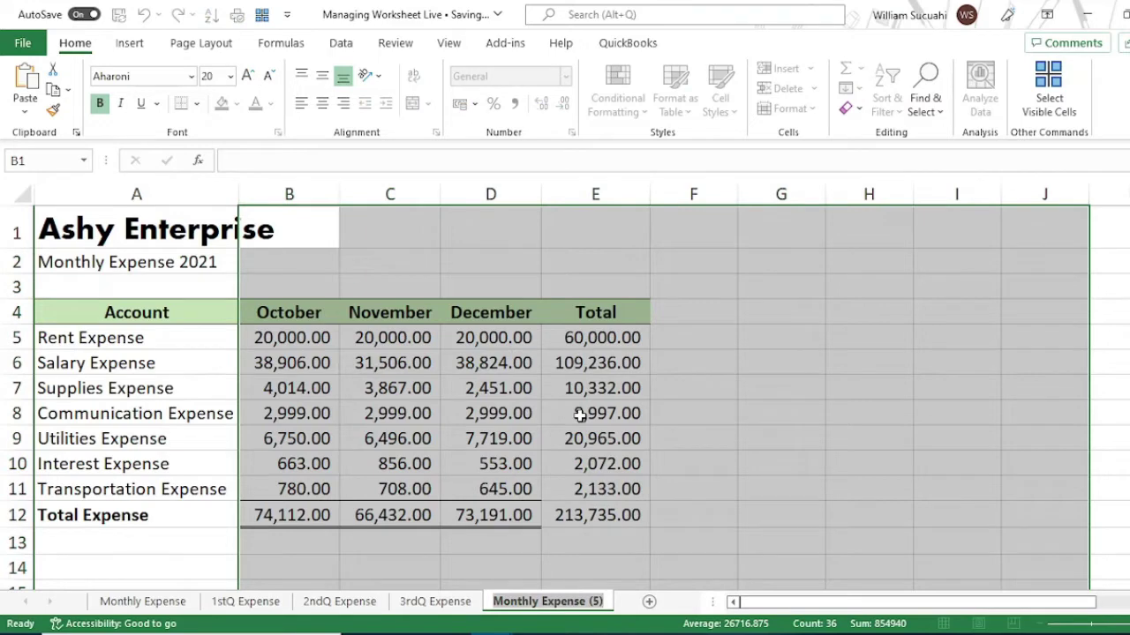
text(4th)
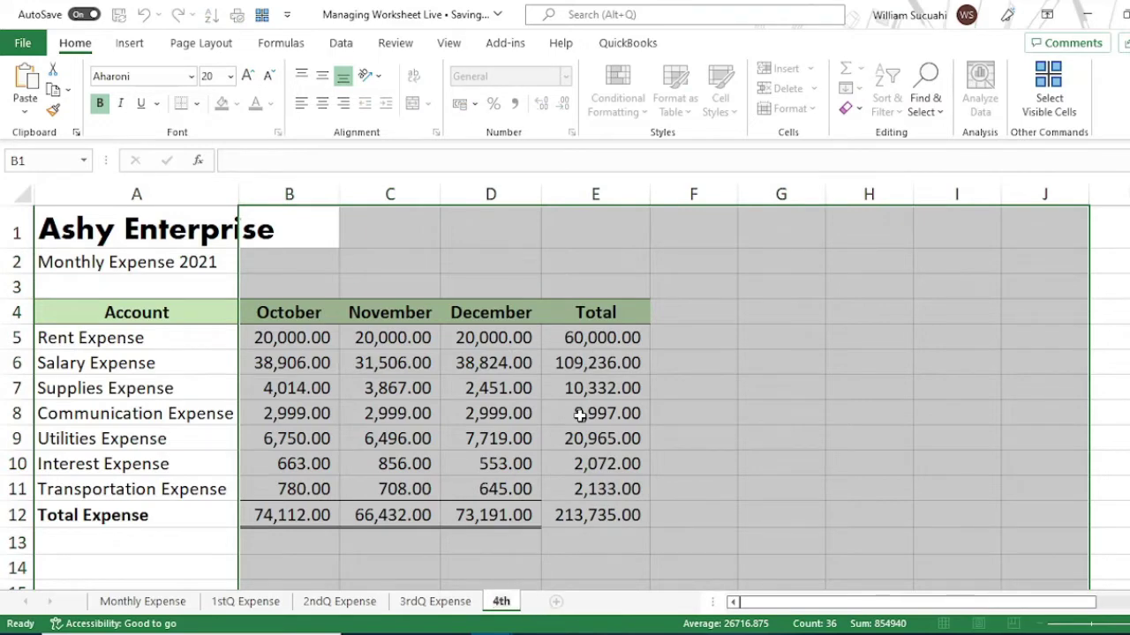
text(Q Exp)
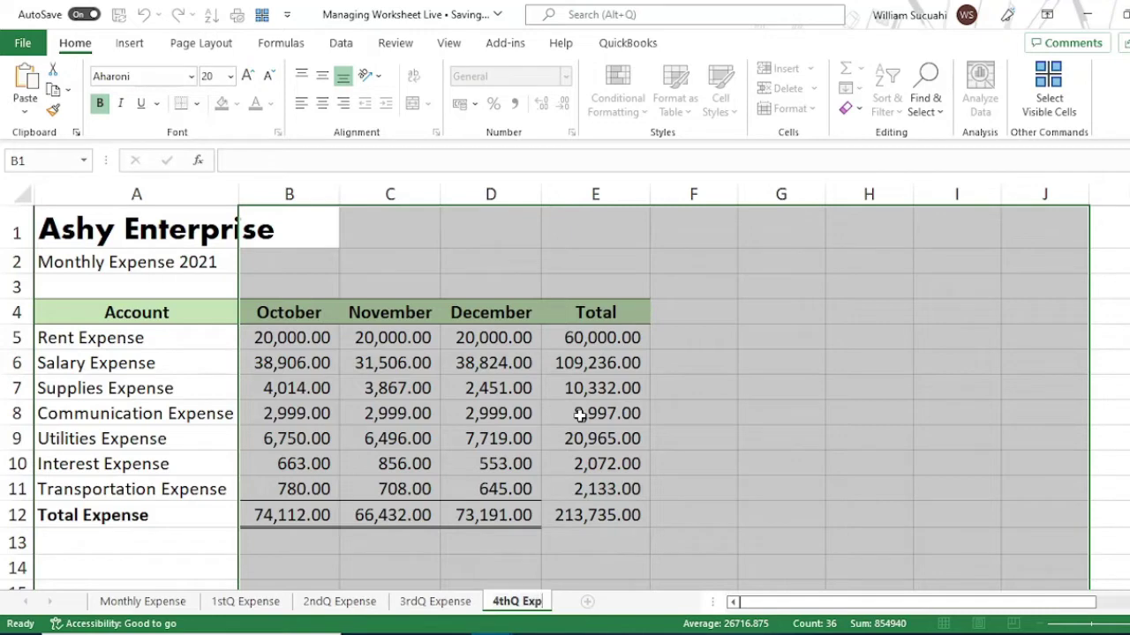
text(ense)
click(681, 488)
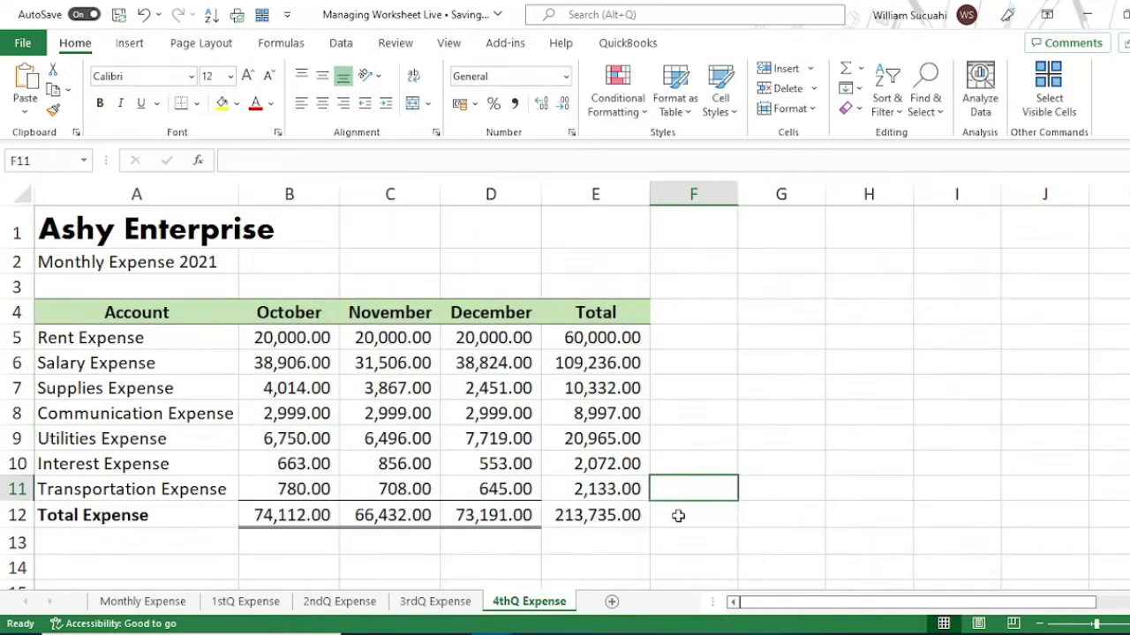
Change the subtitle in cell A2 of the 2ndQ Expense sheet to "2nd Quarter Expense 2021".
click(336, 602)
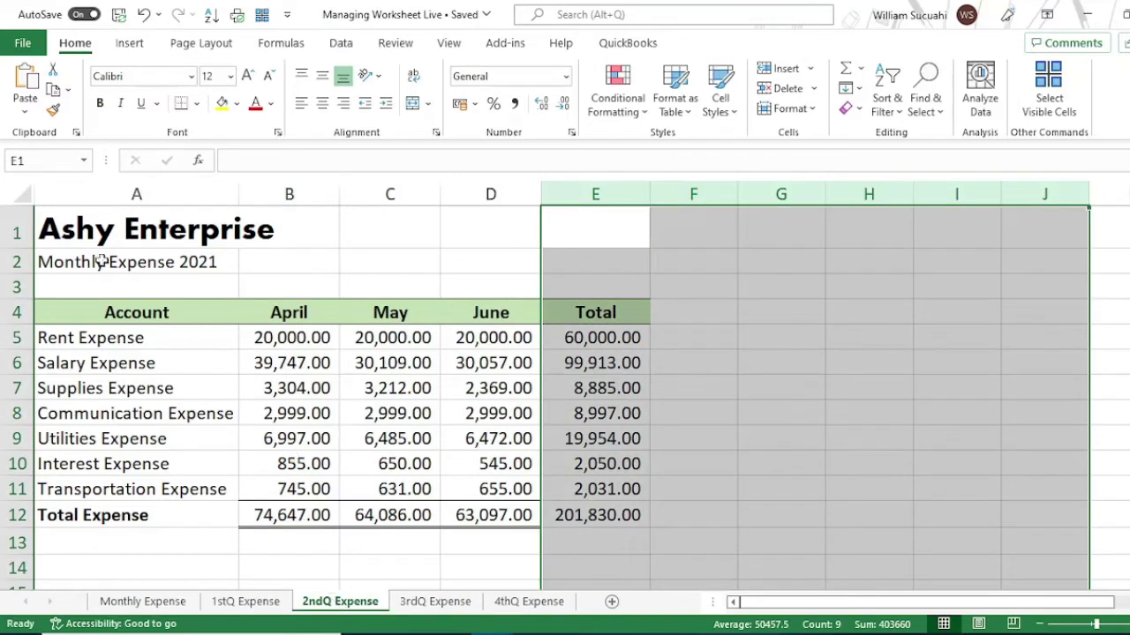
click(402, 269)
click(68, 267)
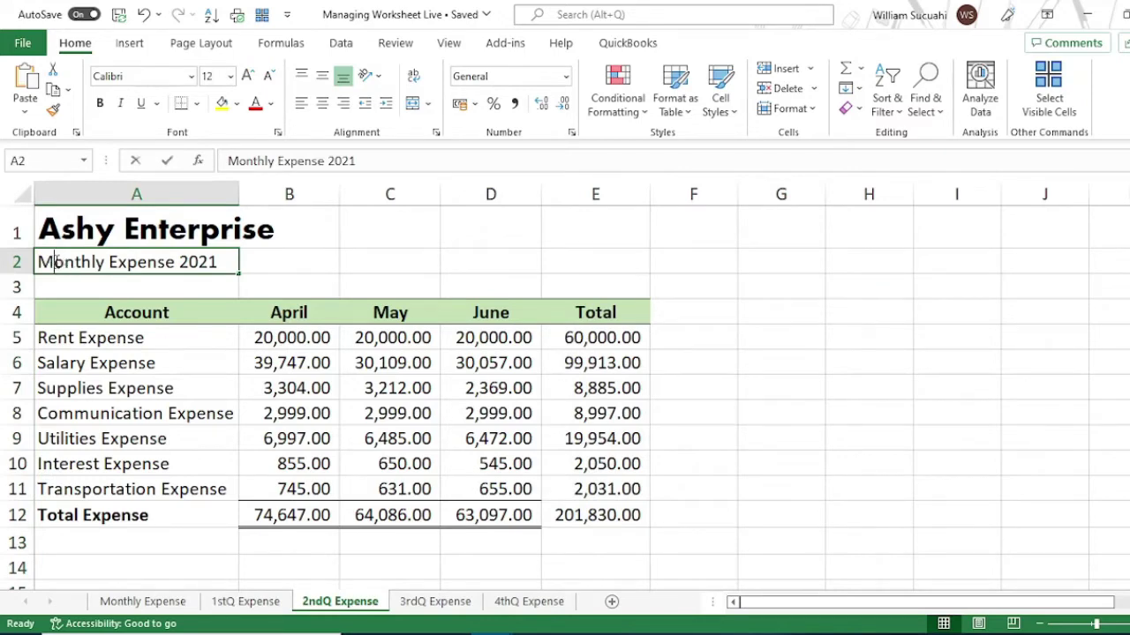
double_click(54, 262)
drag(55, 263, 106, 262)
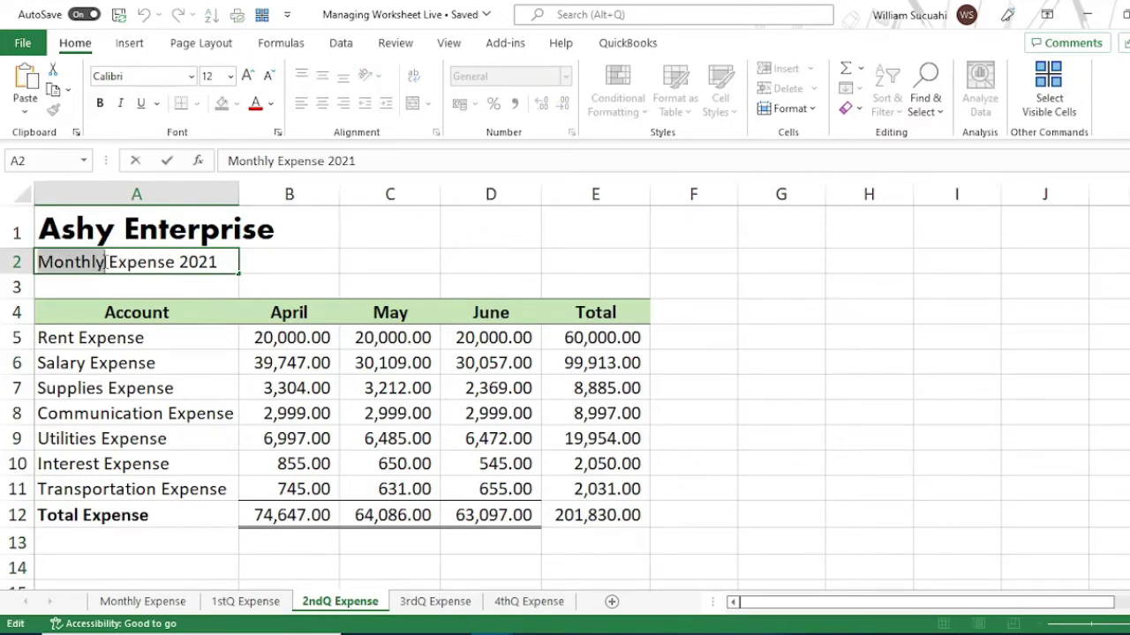
text(2nd)
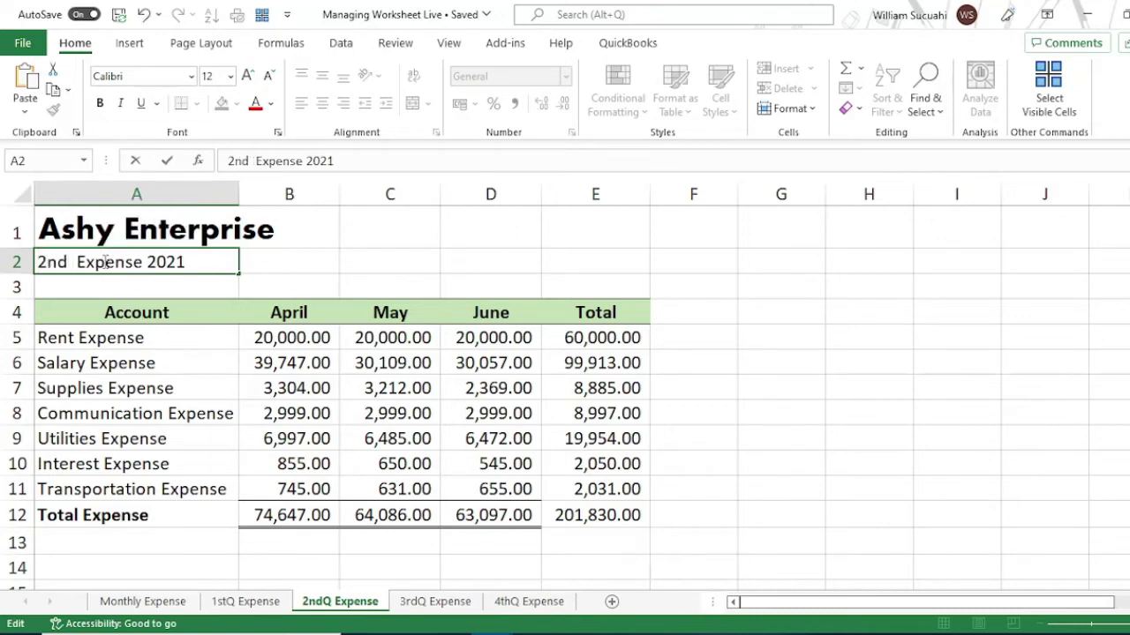
text(Qu)
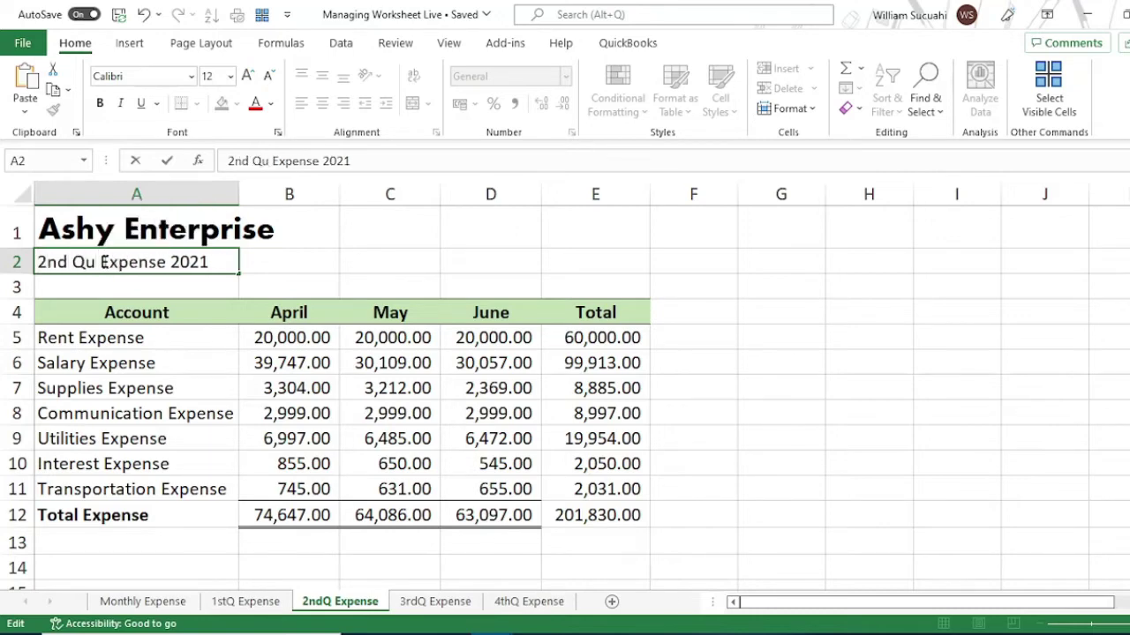
text(ar)
text(ter)
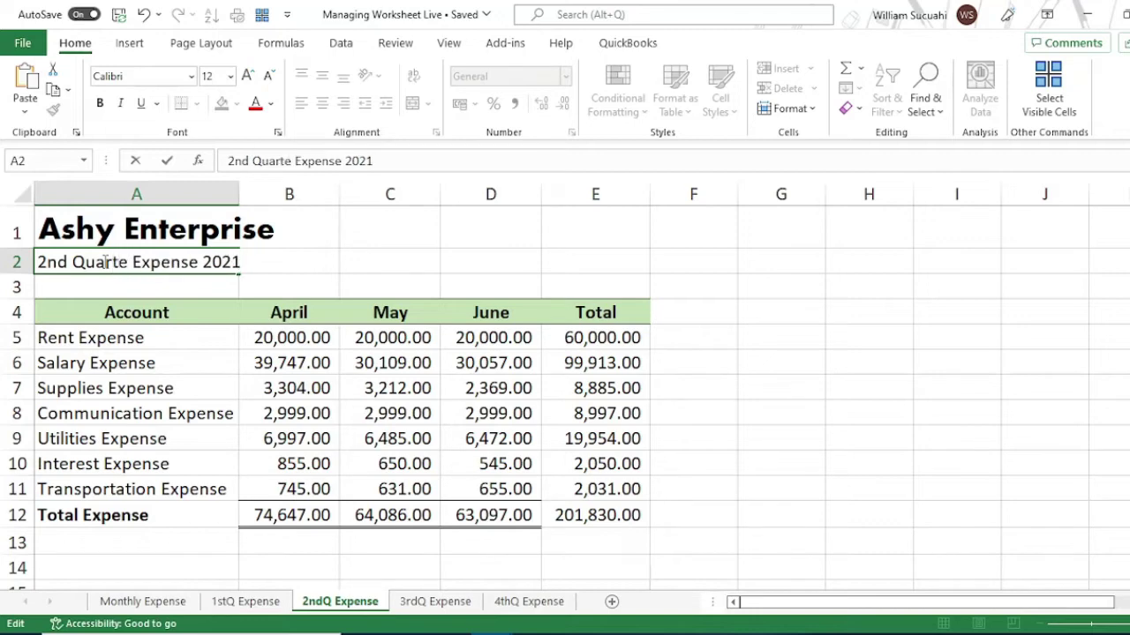
click(253, 557)
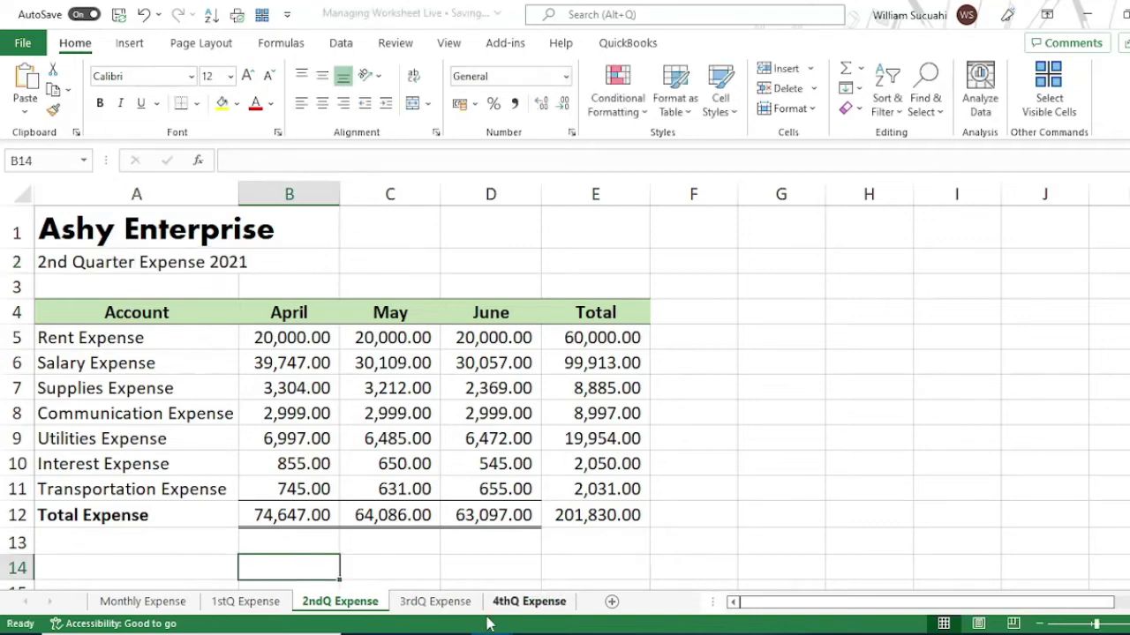
Change the subtitle in cell A2 of the 3rdQ Expense sheet to "3rd Quarter Expense 2021".
click(432, 601)
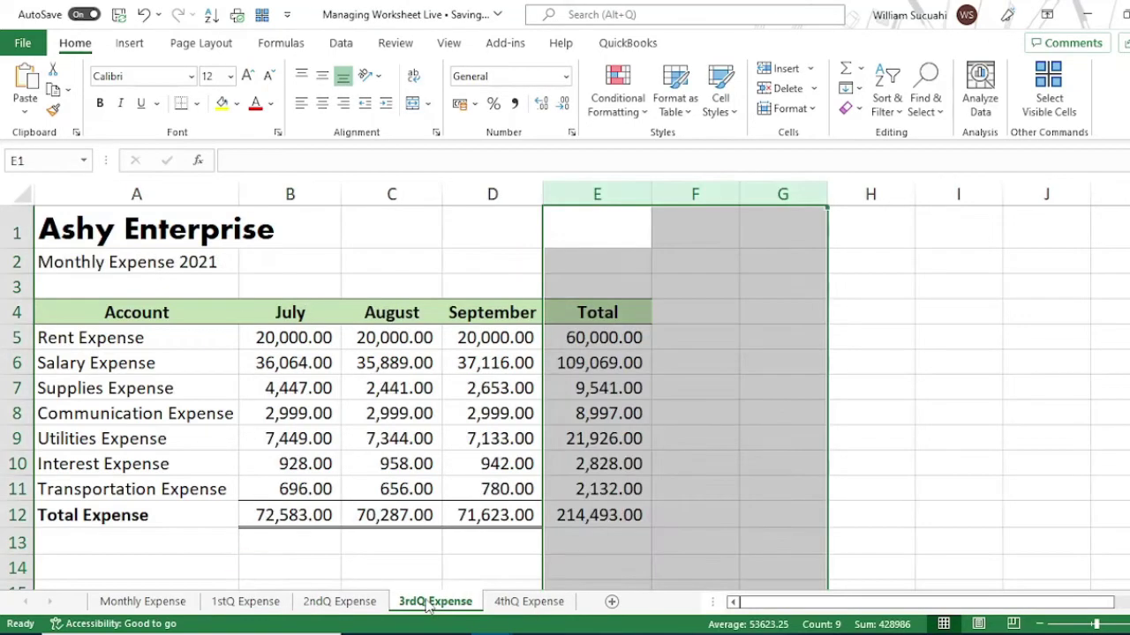
double_click(40, 262)
drag(39, 262, 106, 262)
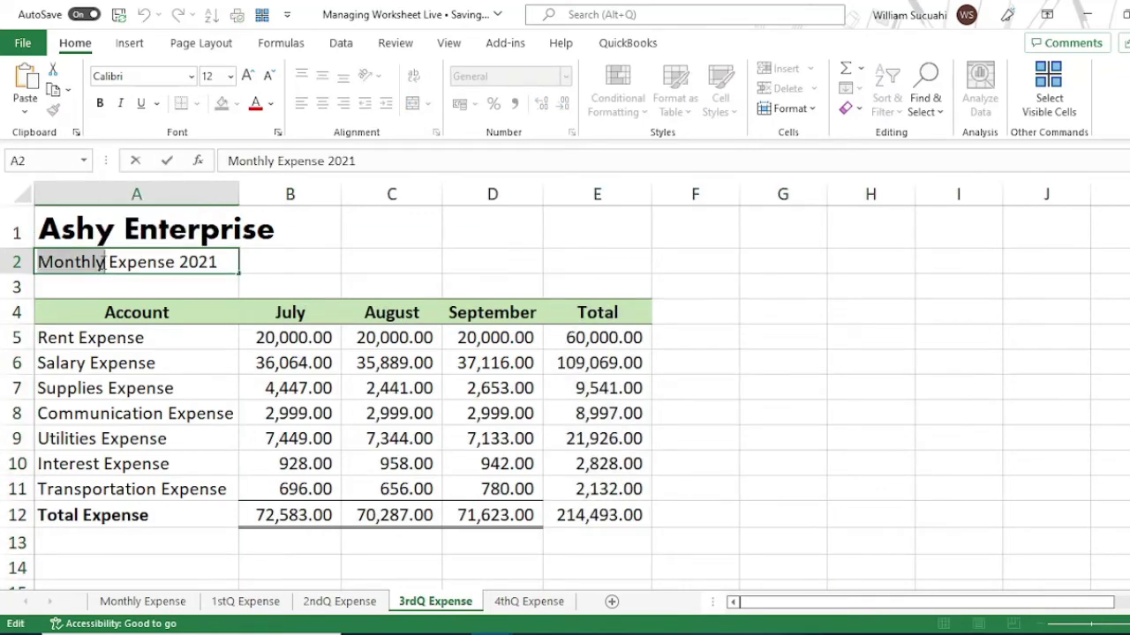
text(3rd )
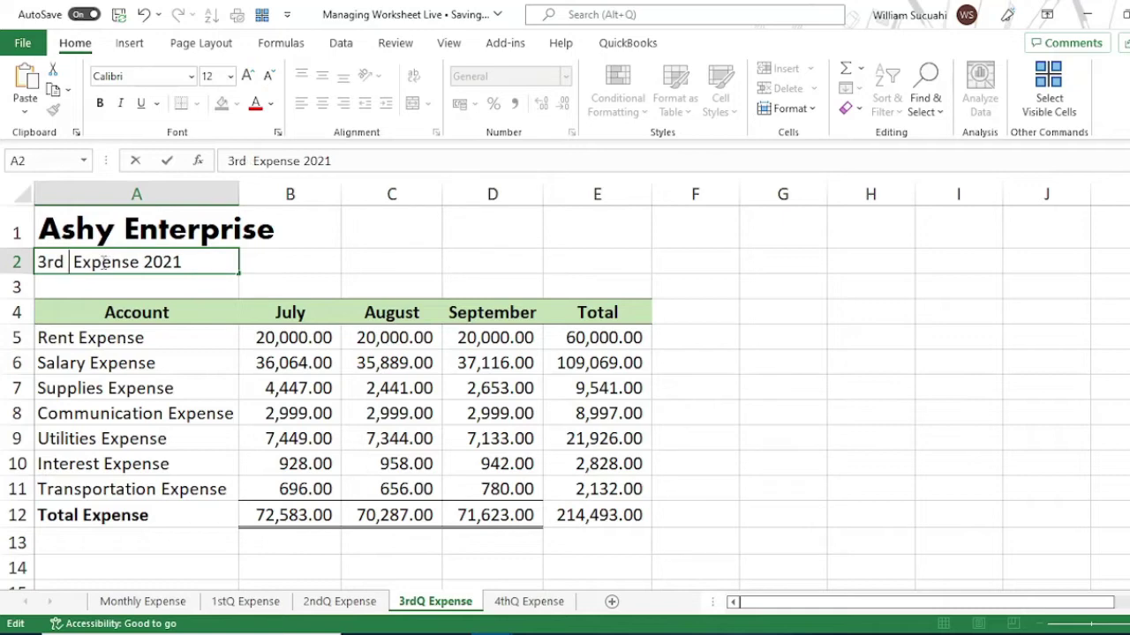
text(Quarter)
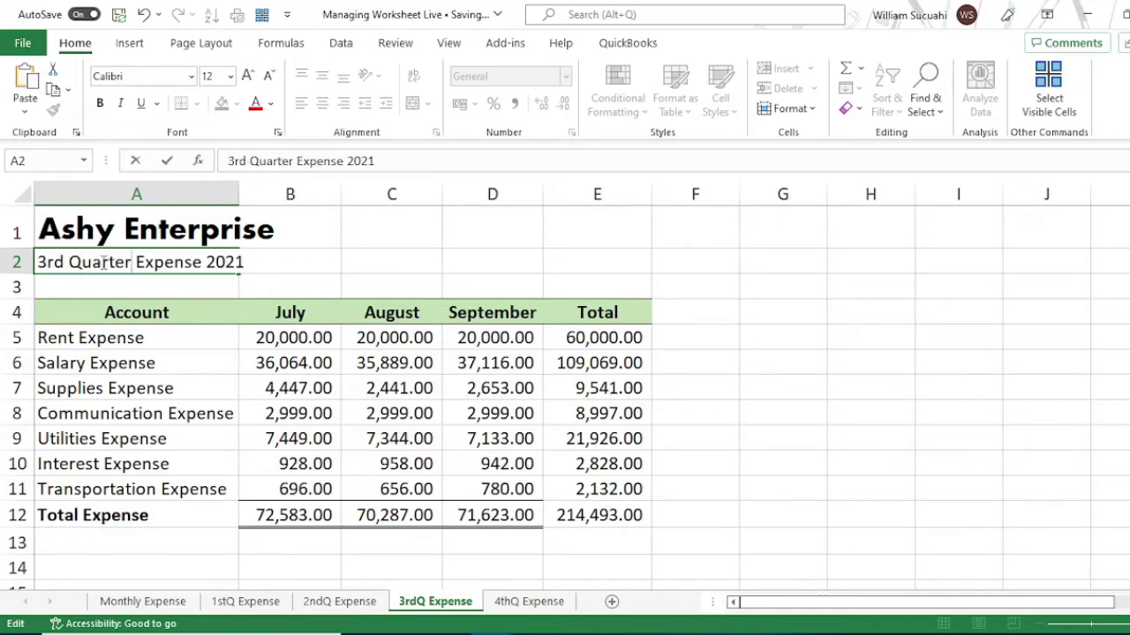
click(203, 375)
Change the subtitle in cell A2 of the 4thQ Expense sheet to "4th Quarter Expense 2021".
click(529, 601)
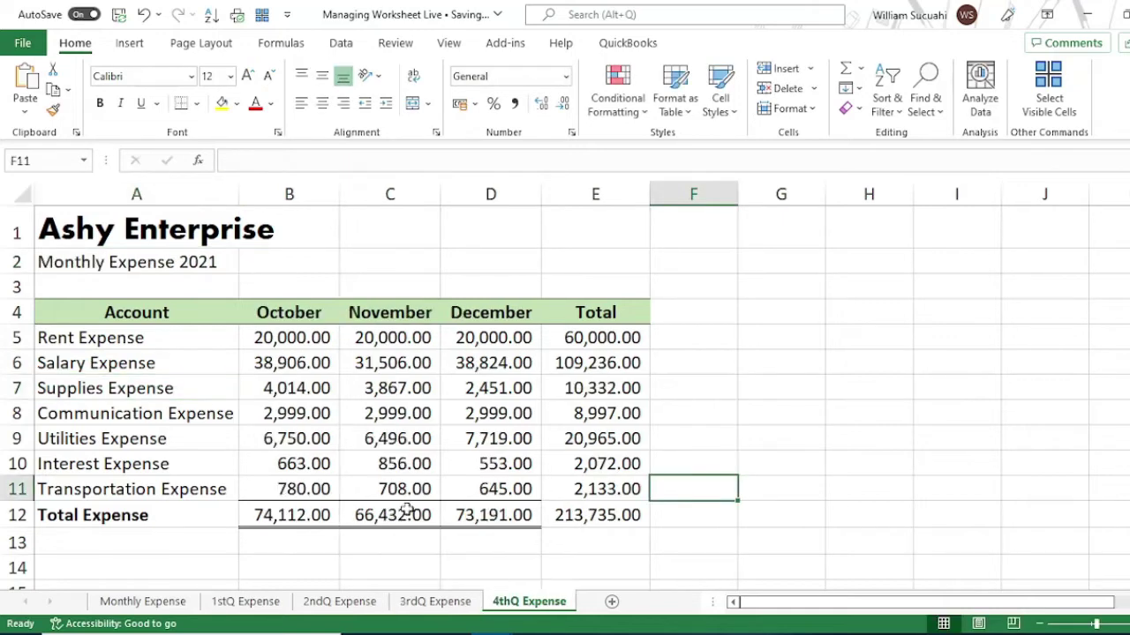
double_click(41, 260)
drag(37, 262, 104, 262)
text(4t)
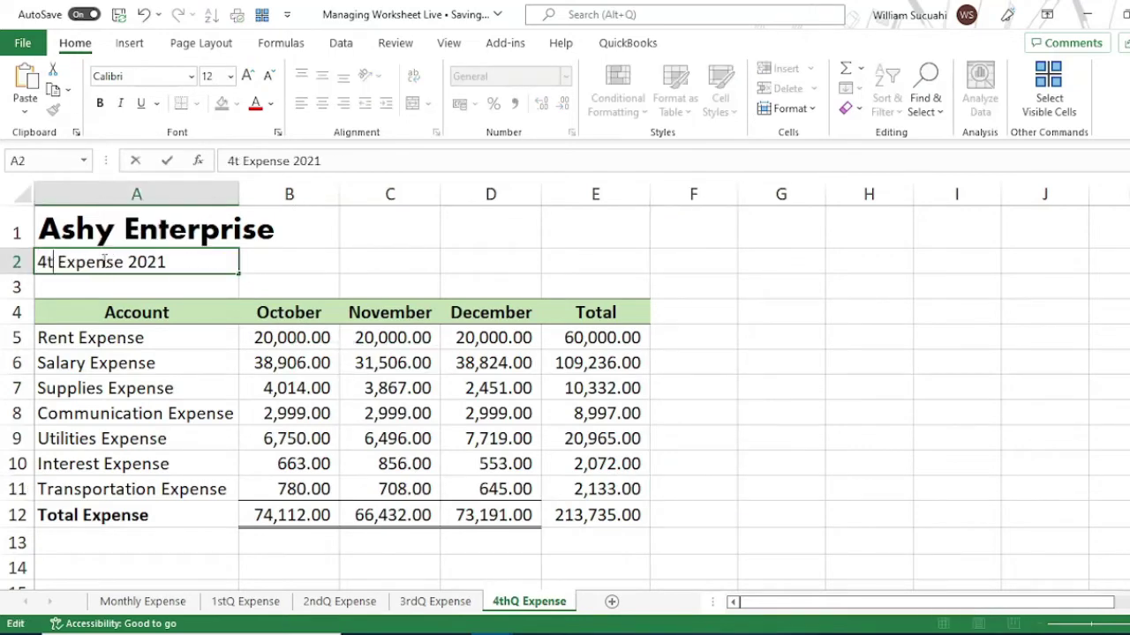
text(h Q)
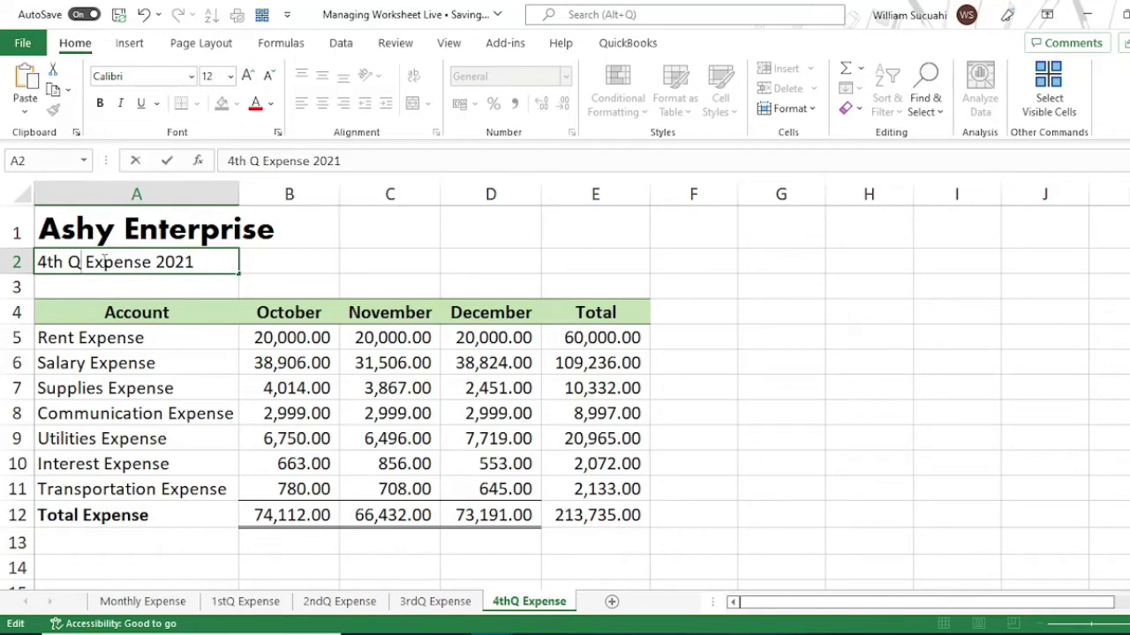
text(uarter)
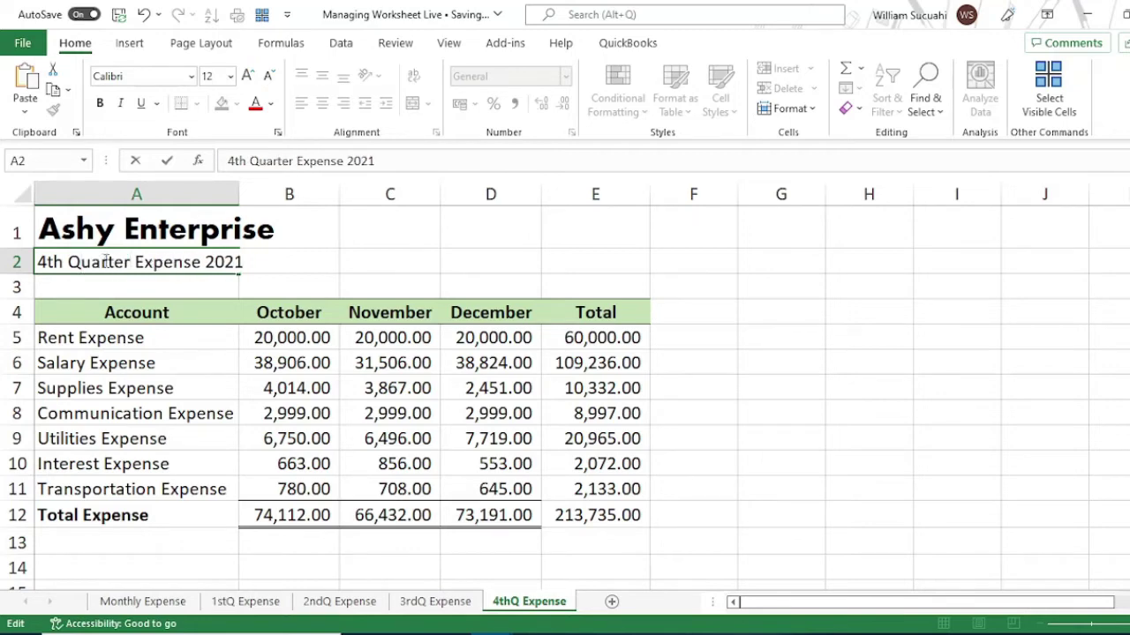
click(301, 279)
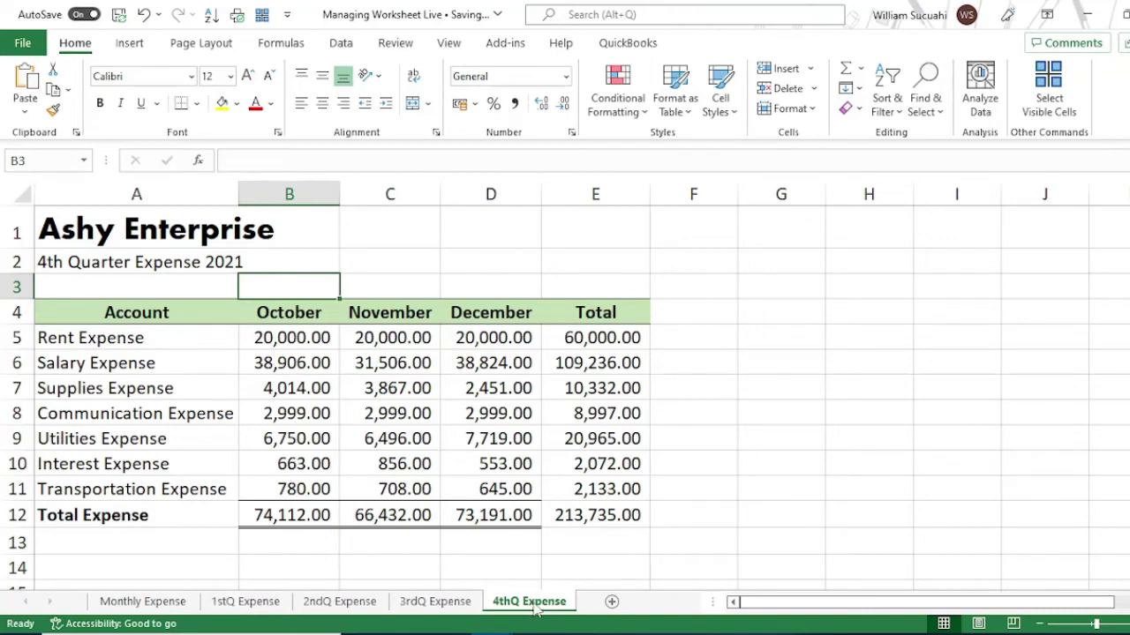
Color the 1stQ Expense sheet tab with the lighter blue from the main row of theme colors.
click(247, 602)
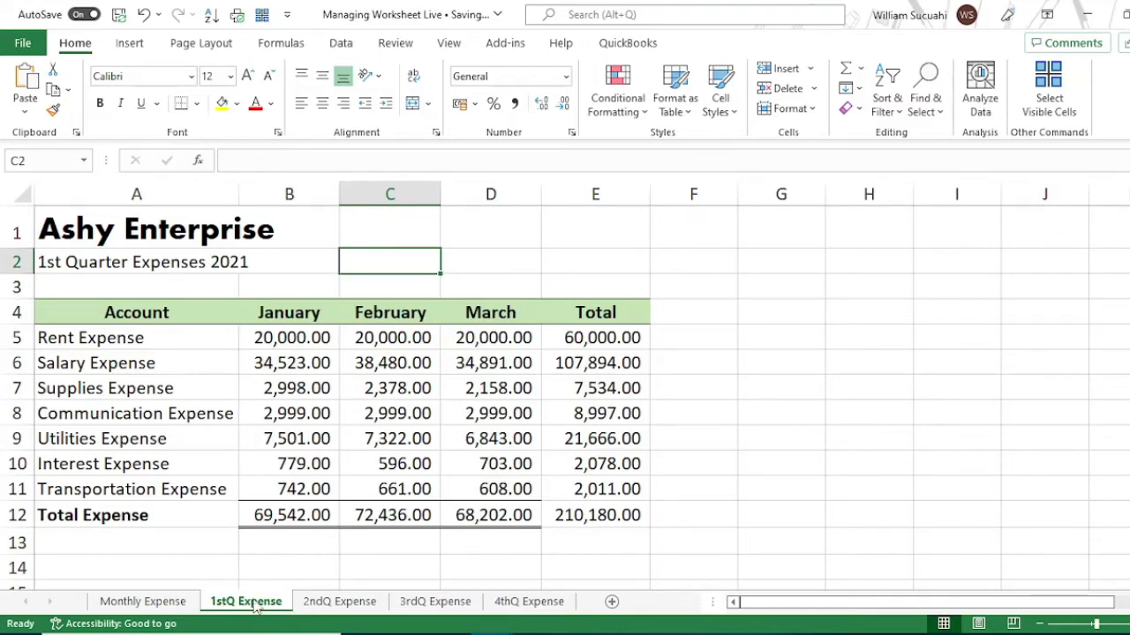
right_click(255, 607)
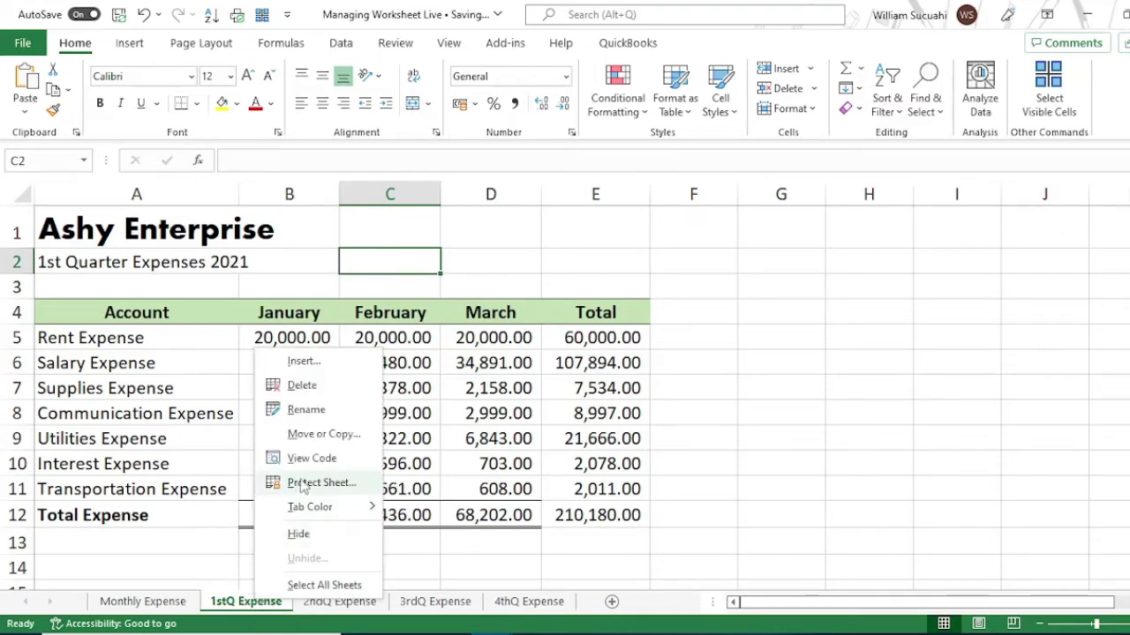
mouse_move(360, 509)
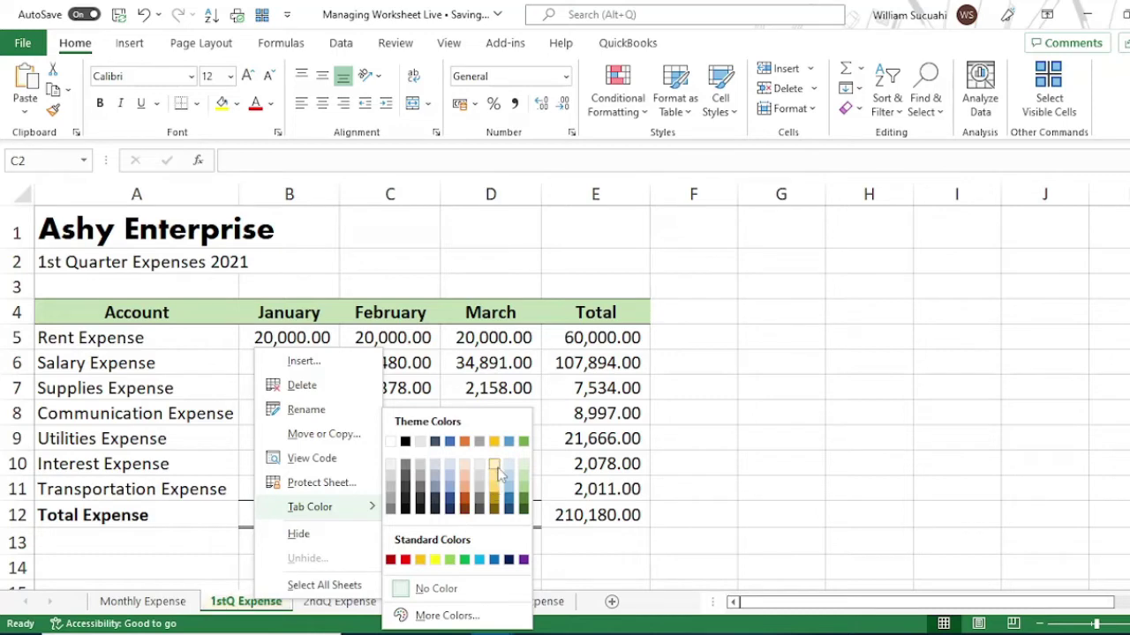
click(507, 444)
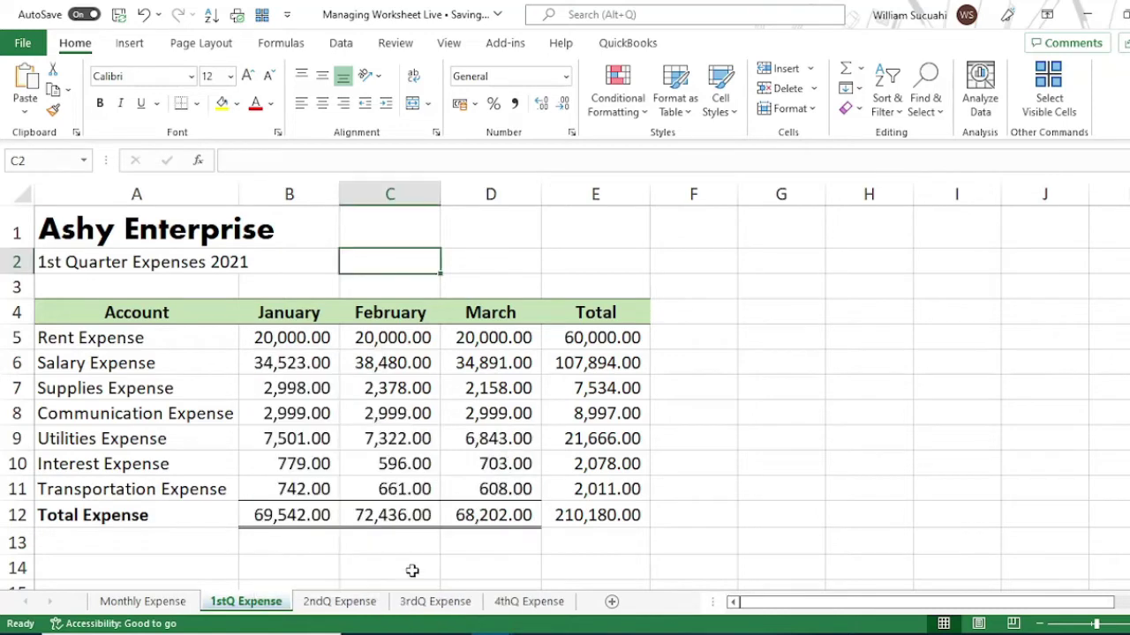
Color the 2ndQ Expense sheet tab with the orange theme color.
click(345, 603)
right_click(344, 602)
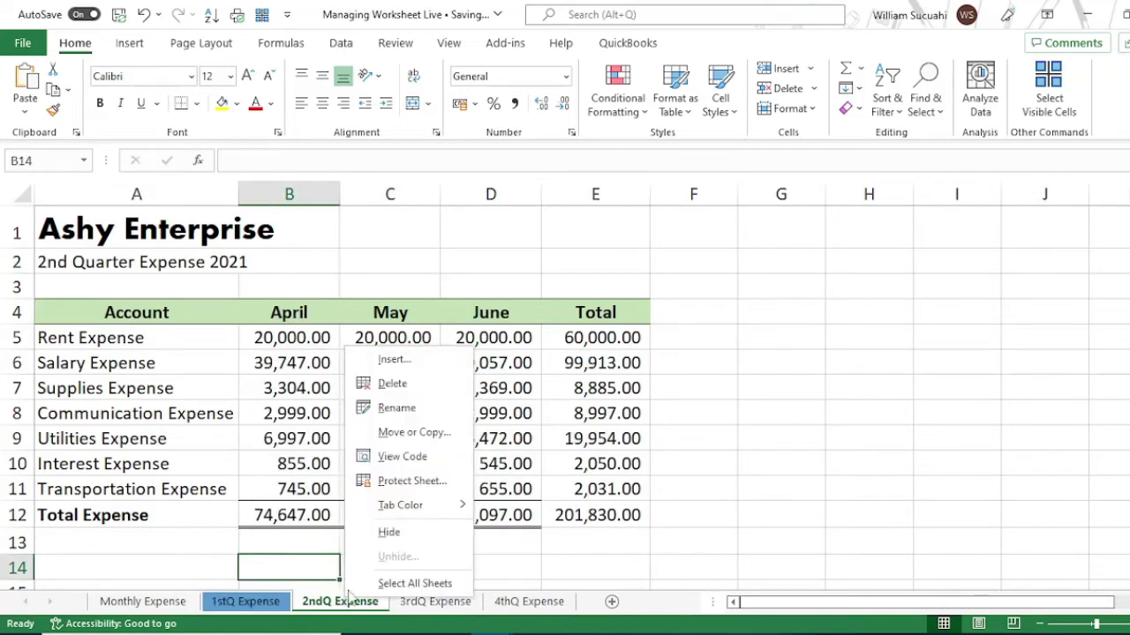
mouse_move(434, 507)
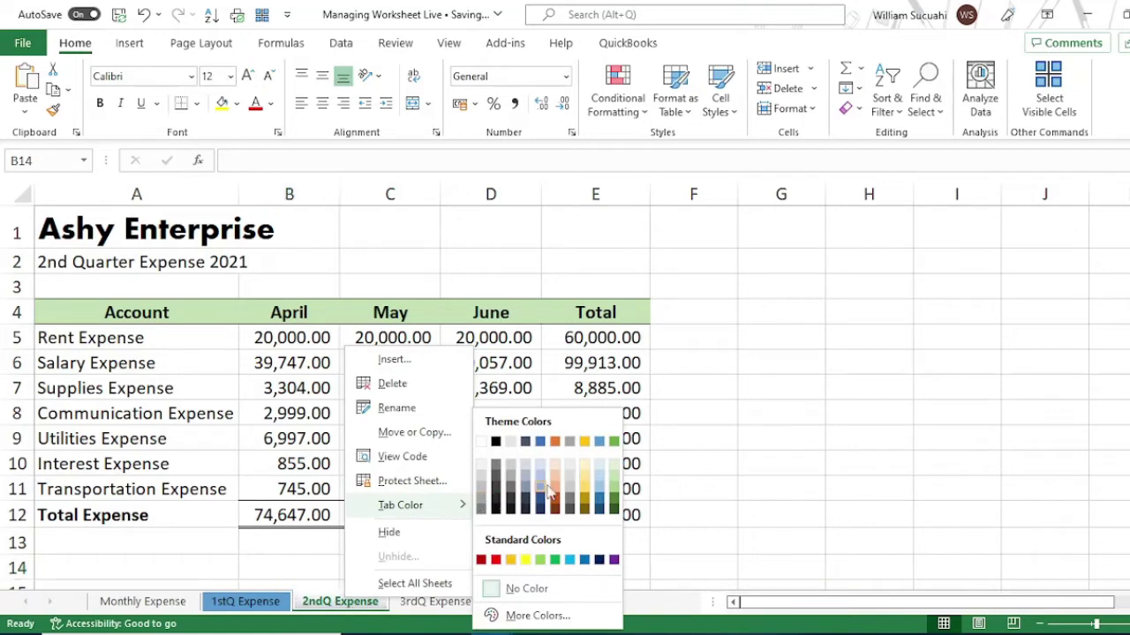
click(555, 442)
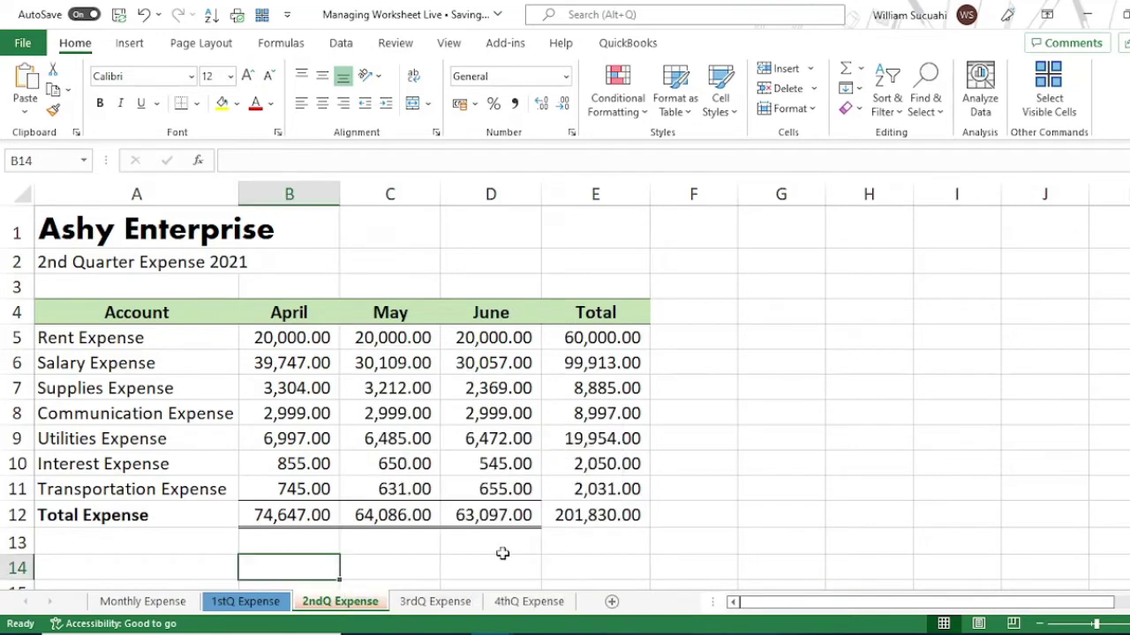
Color the 3rdQ Expense sheet tab with the green theme color.
click(450, 604)
right_click(450, 603)
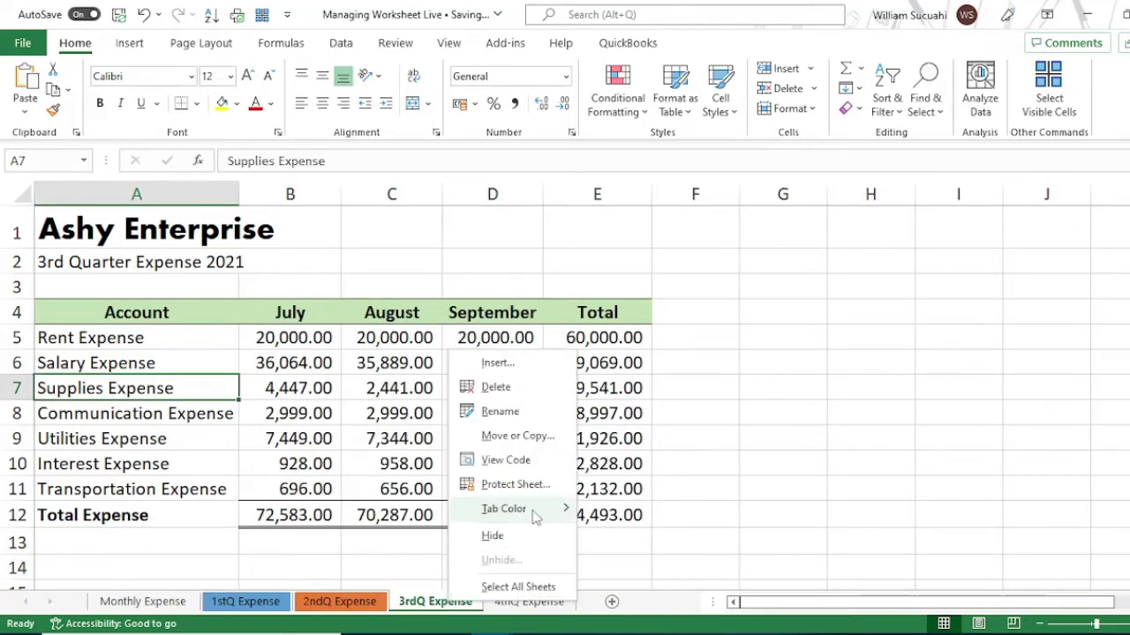
mouse_move(534, 510)
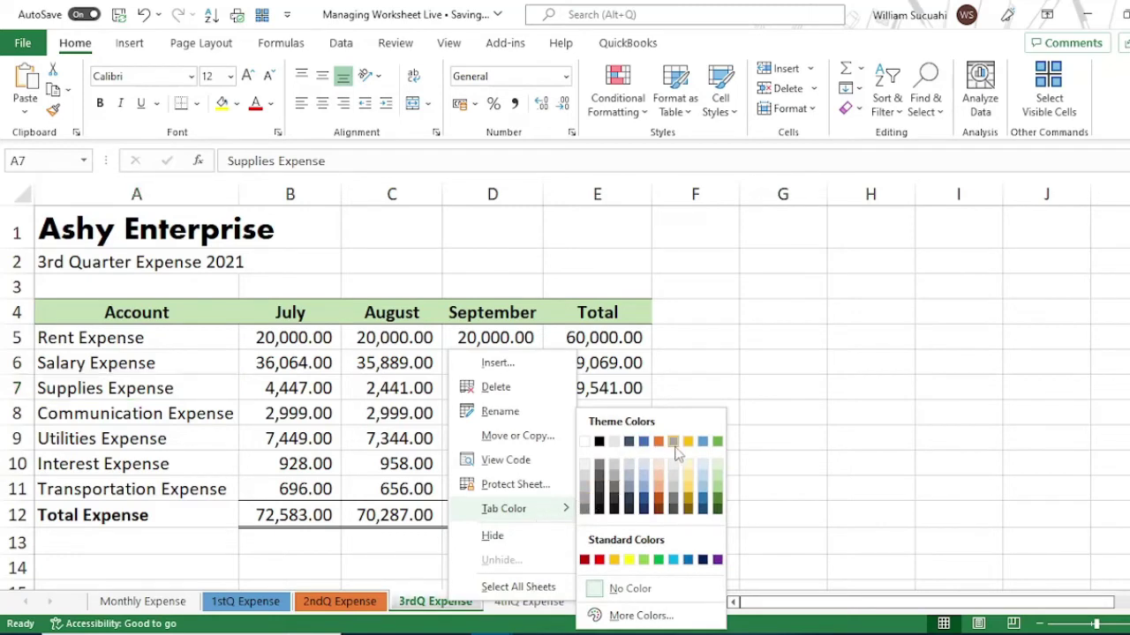
click(718, 443)
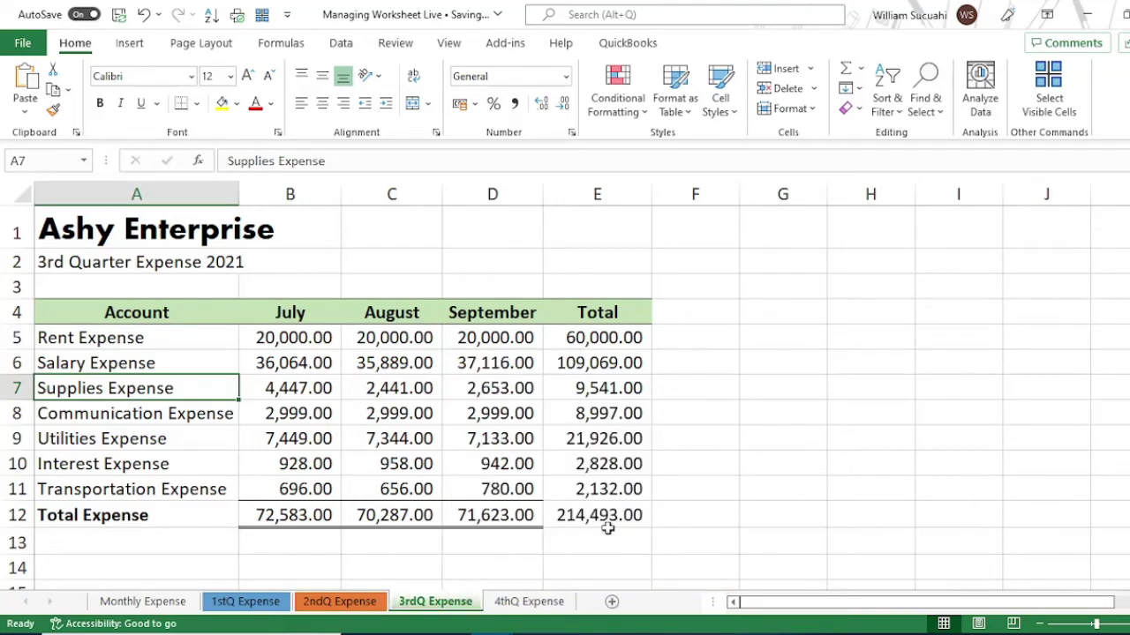
Color the 4thQ Expense sheet tab with the standard red.
click(530, 602)
right_click(532, 604)
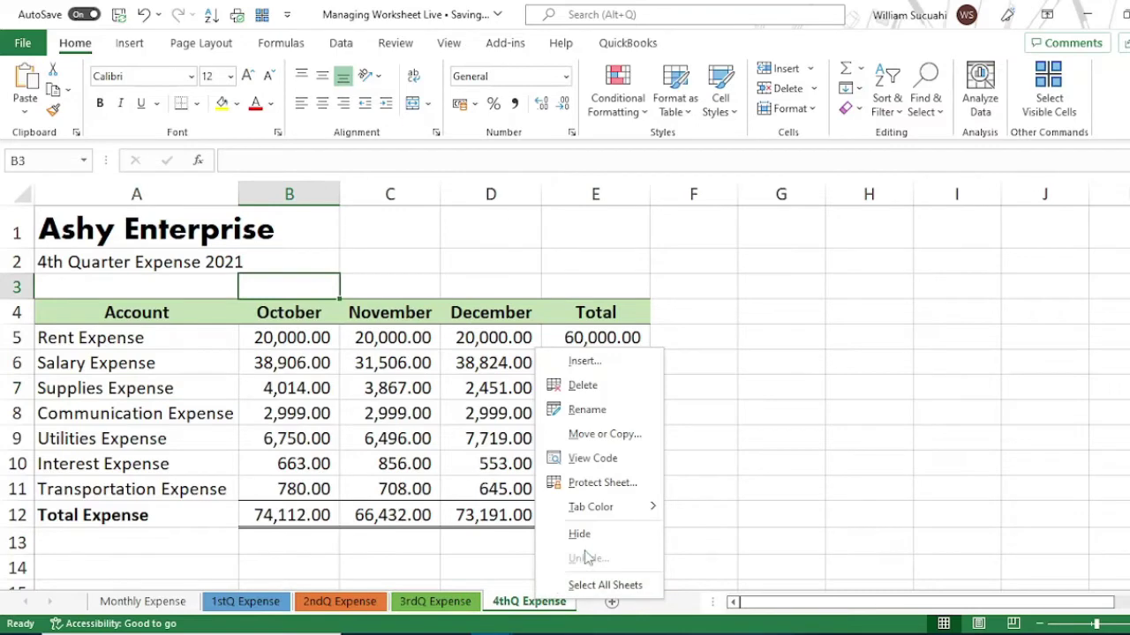
mouse_move(619, 515)
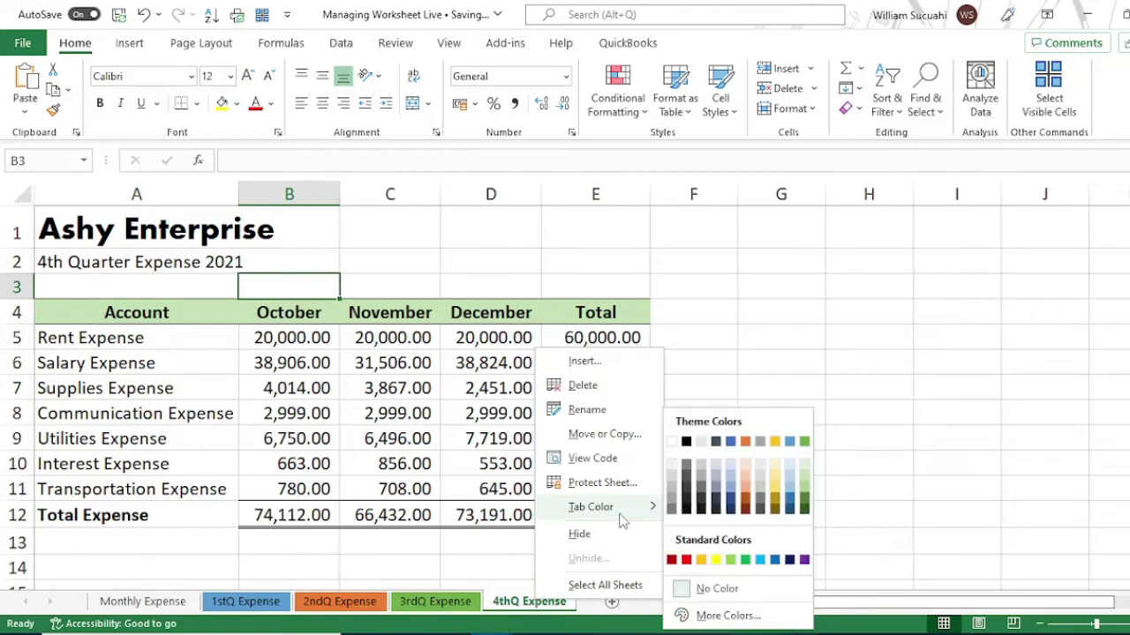
click(686, 559)
Insert a new blank worksheet directly after the Monthly Expense sheet.
click(435, 601)
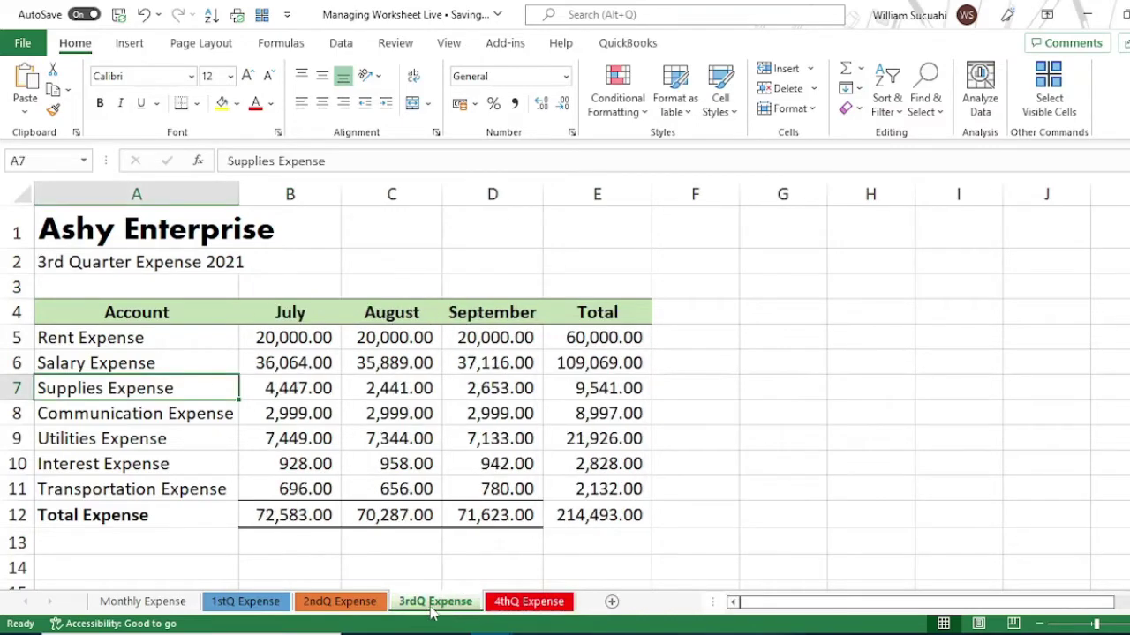
click(339, 602)
click(245, 602)
click(177, 604)
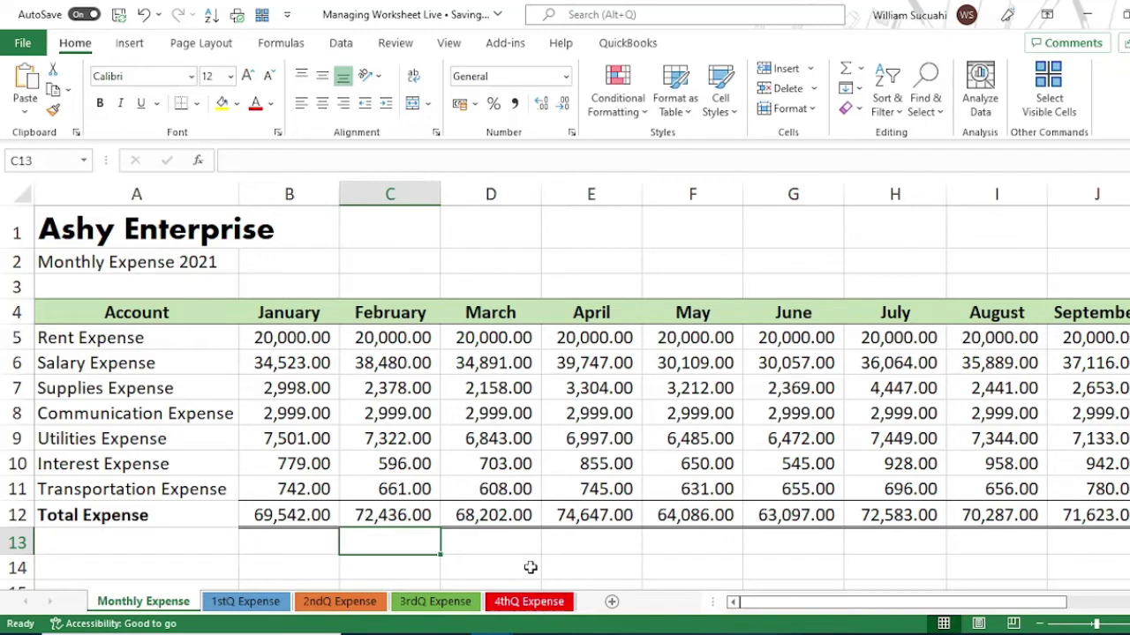
key(Left)
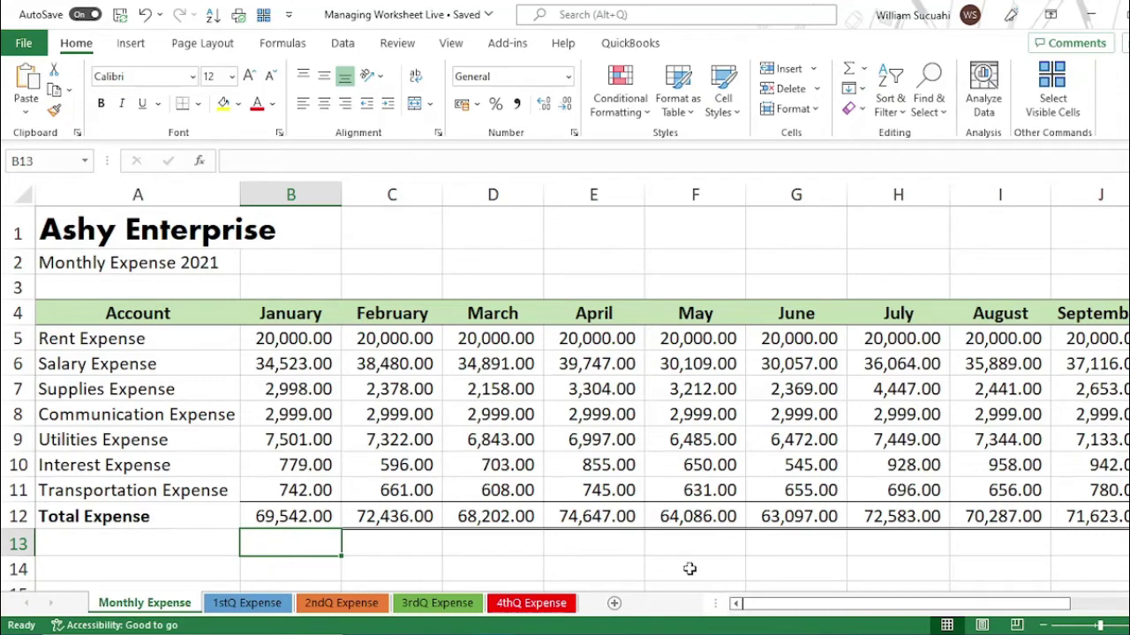
click(615, 604)
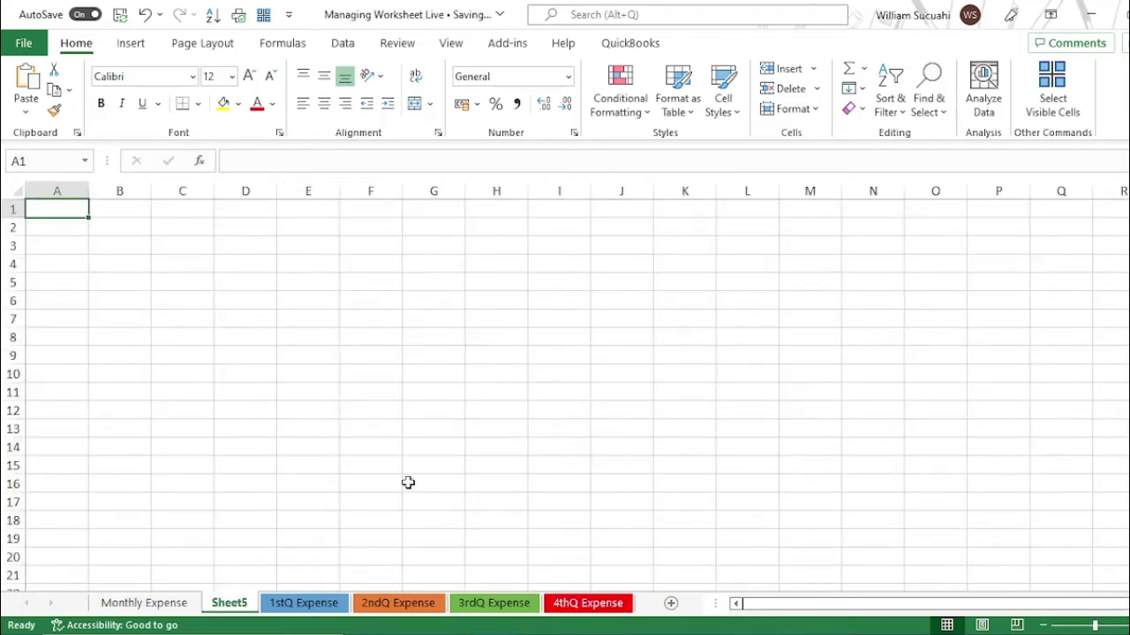
Move the blank Sheet5 worksheet to the end of the workbook, after the 4thQ Expense sheet.
mouse_move(232, 609)
mouse_down()
mouse_move(131, 607)
mouse_move(190, 622)
mouse_move(181, 605)
mouse_move(221, 608)
mouse_up()
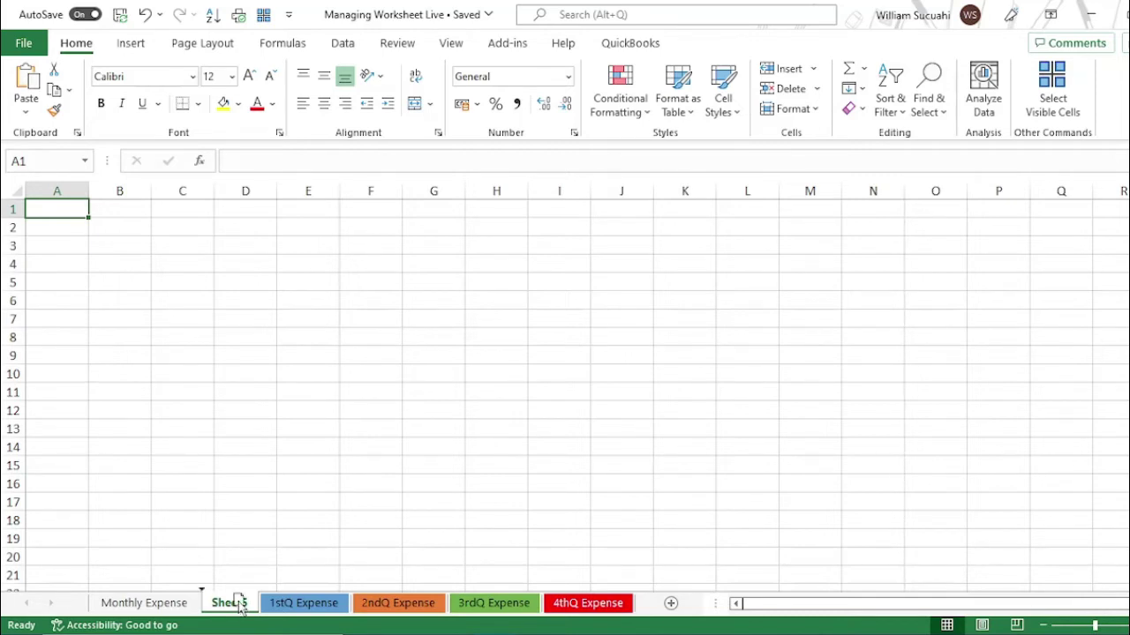
drag(240, 605, 645, 601)
drag(645, 601, 647, 602)
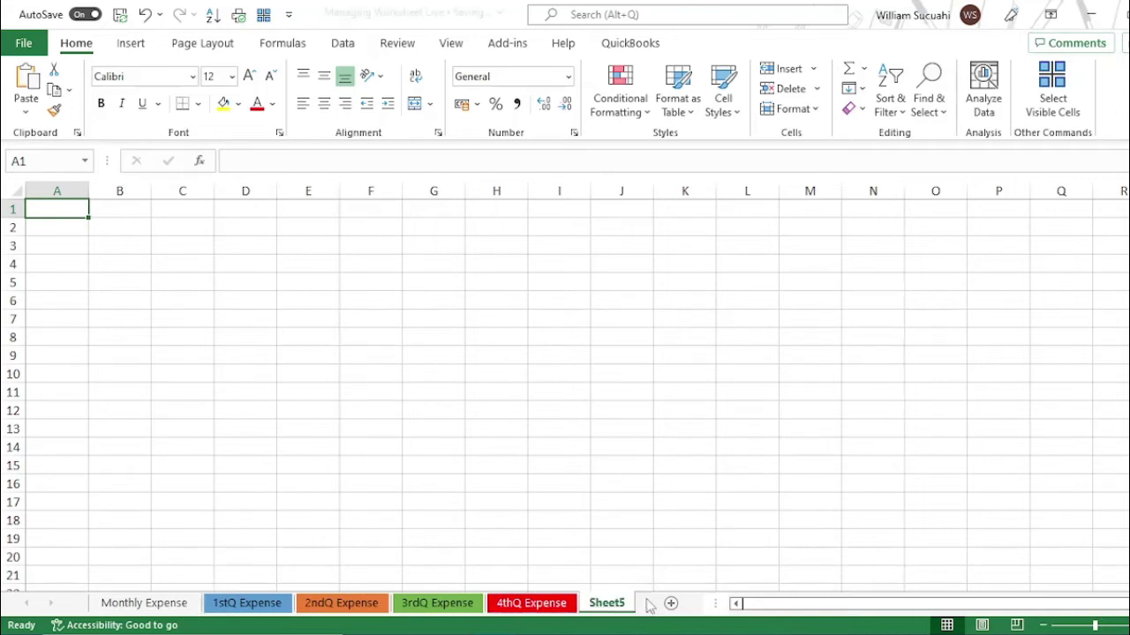
click(427, 468)
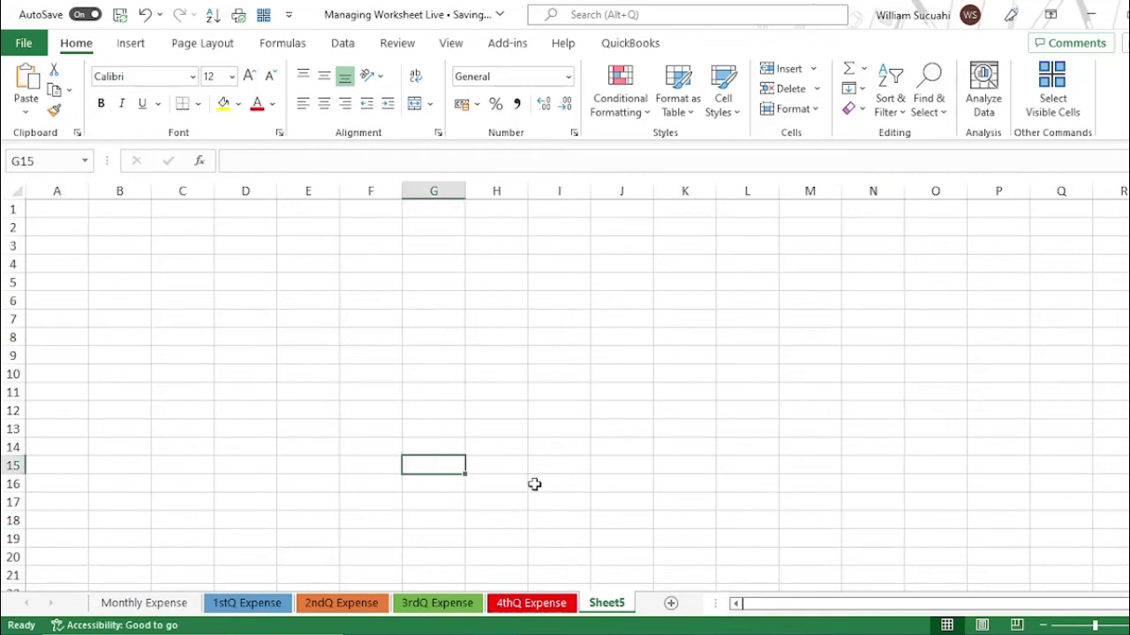
Hide the blank Sheet5 worksheet and unhide it again.
right_click(608, 608)
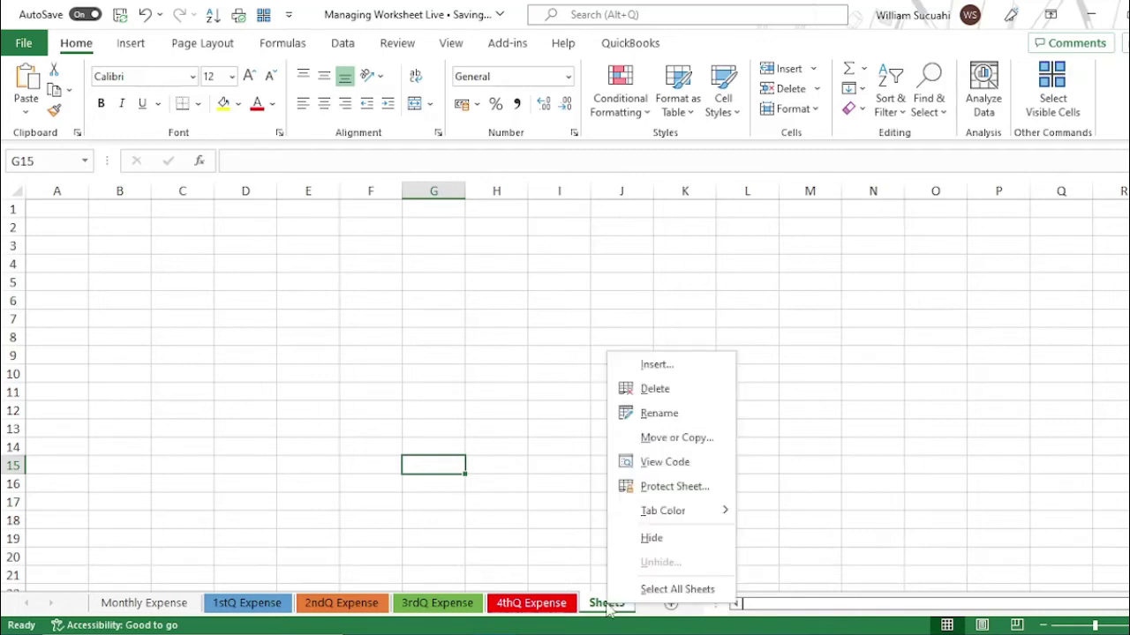
click(653, 540)
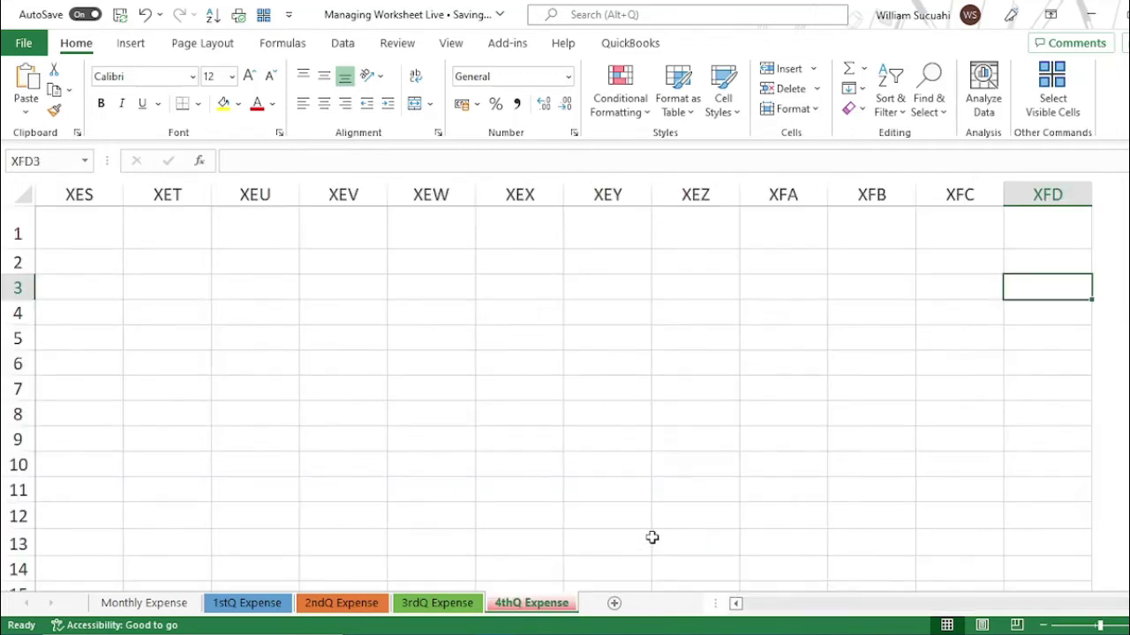
right_click(568, 607)
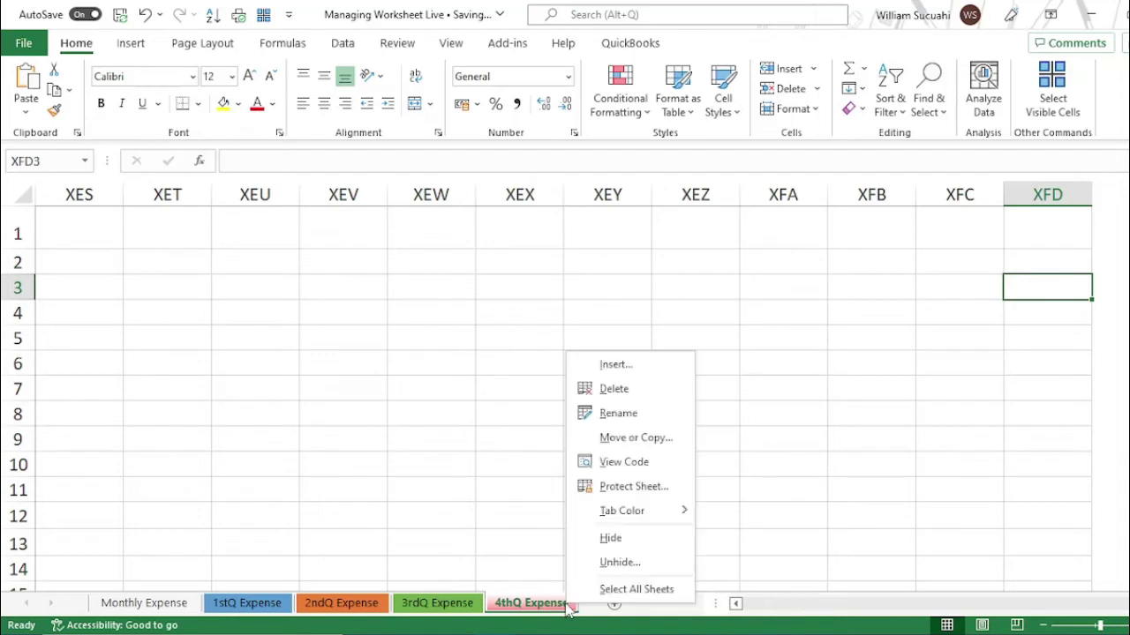
right_click(467, 603)
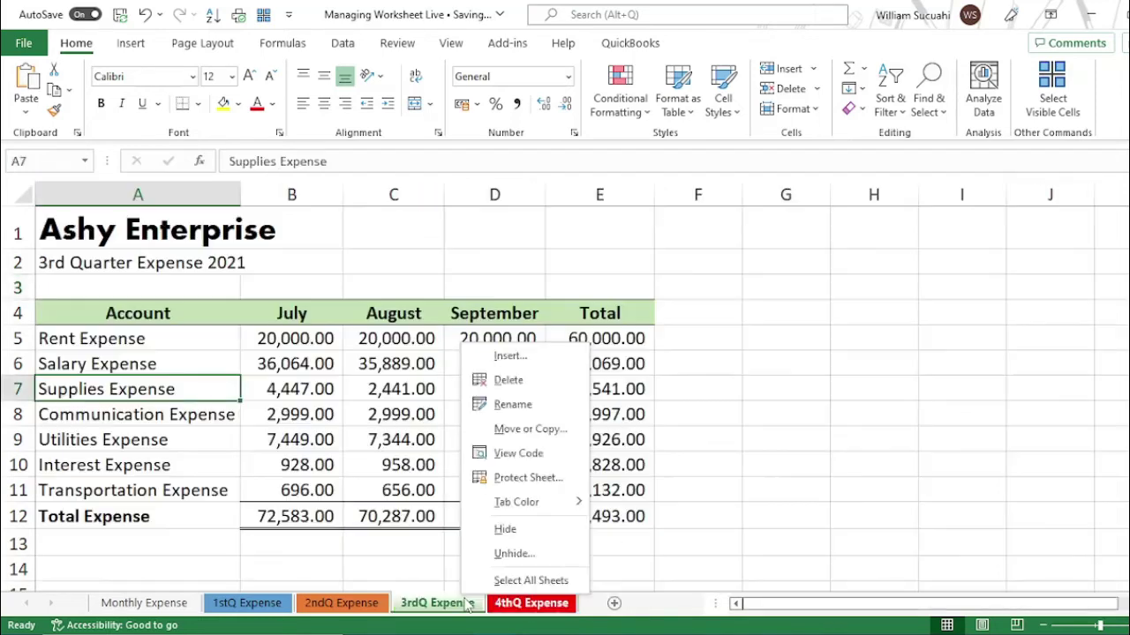
click(545, 609)
right_click(544, 607)
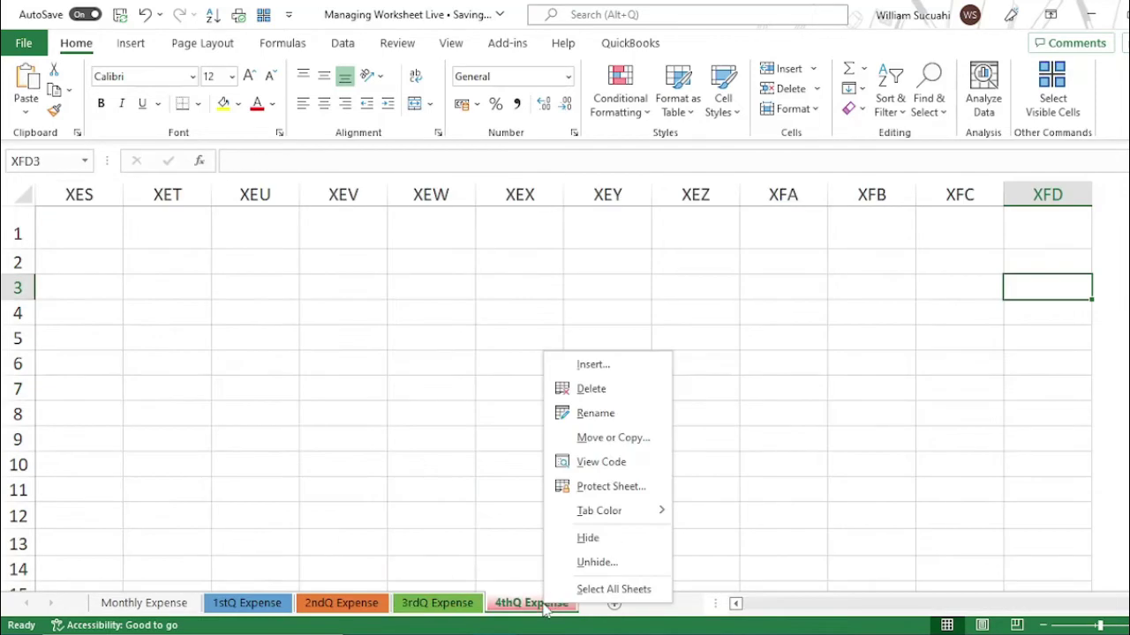
click(599, 563)
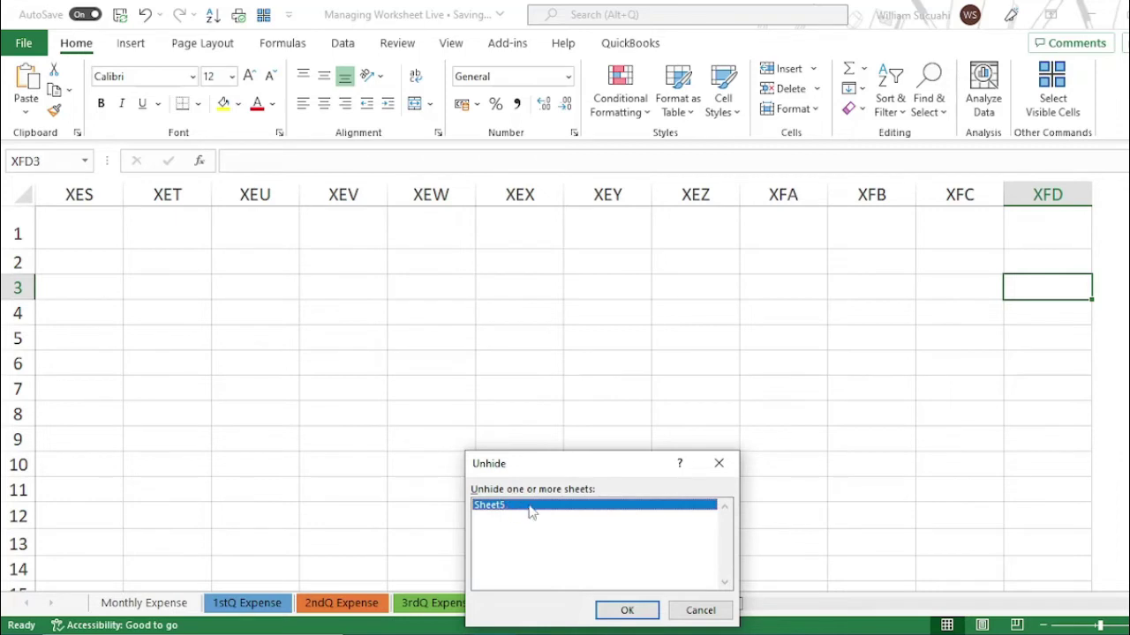
click(617, 612)
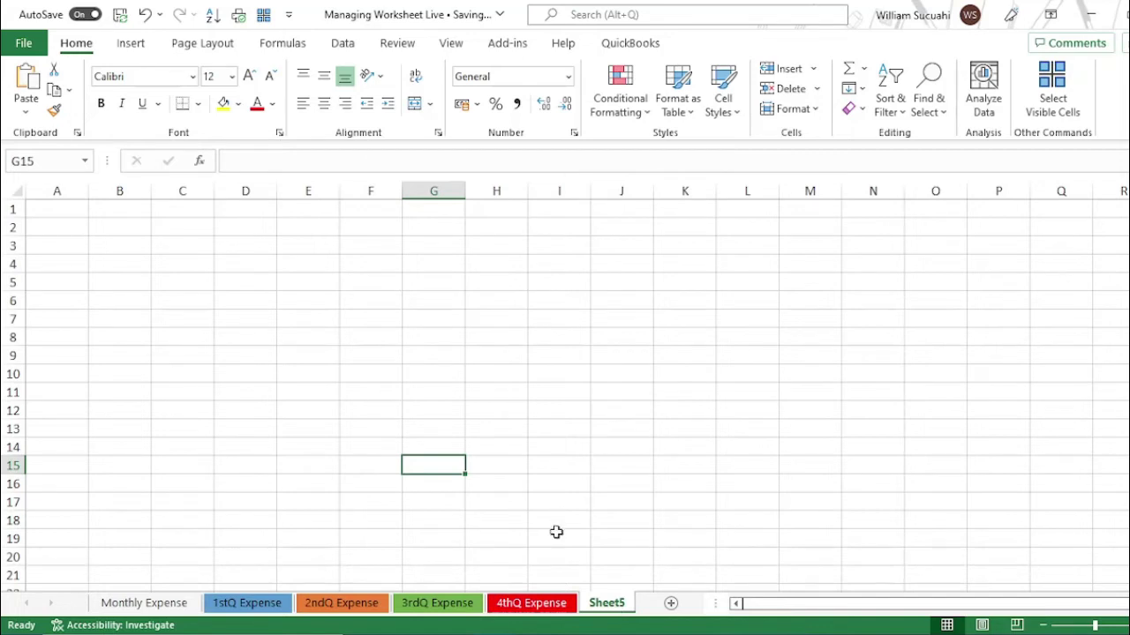
Delete the blank Sheet5 worksheet from the workbook.
right_click(614, 609)
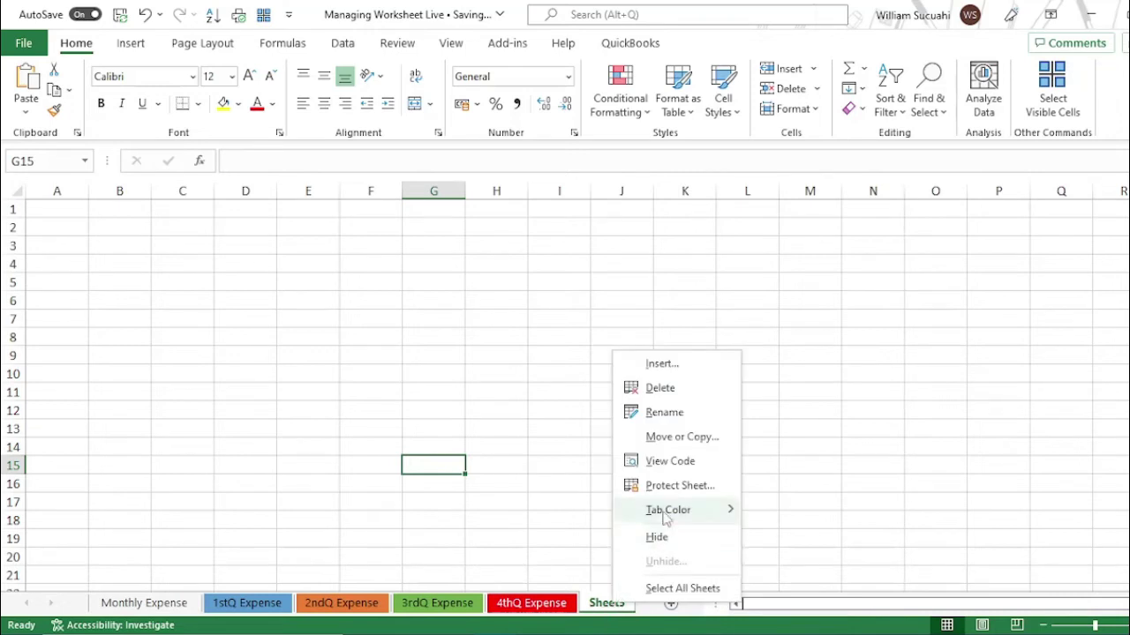
click(677, 390)
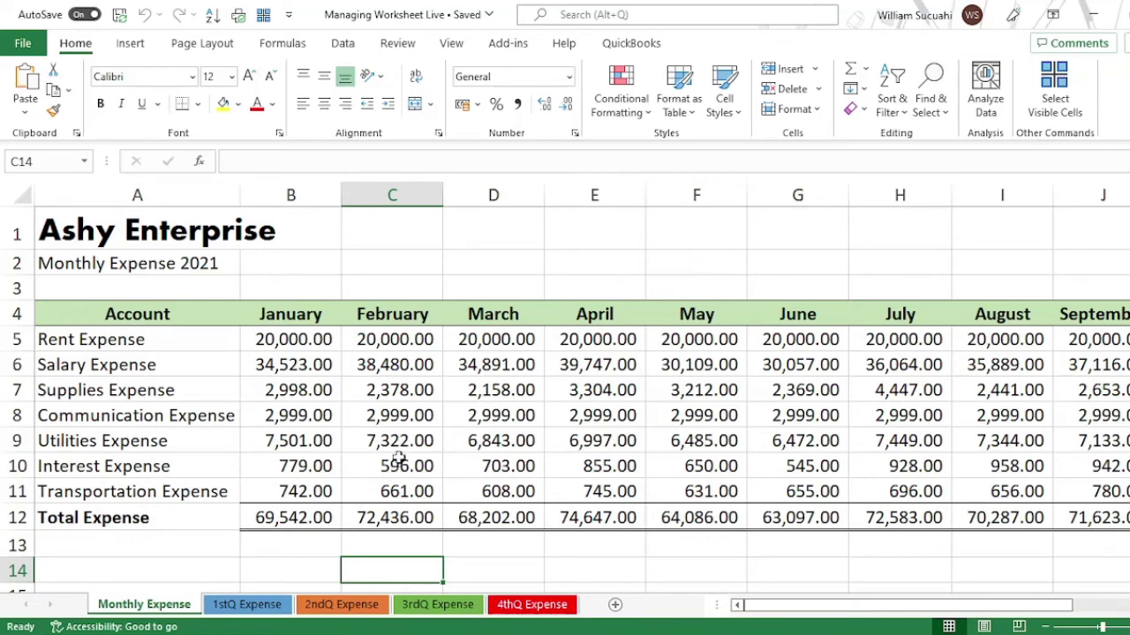
Examine the Rent Expense row of the Monthly Expense sheet across to the Total column, and return to the Account column.
click(470, 340)
key(Right)
key(Right)
key(Right)
key(Right)
key(Right)
key(Right)
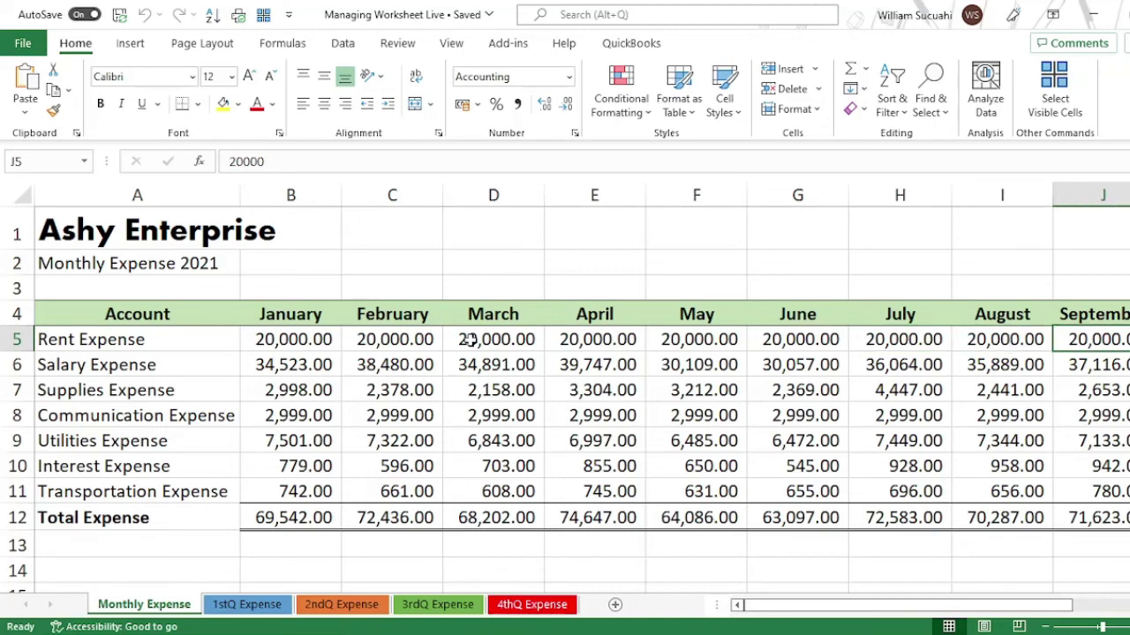
key(Right)
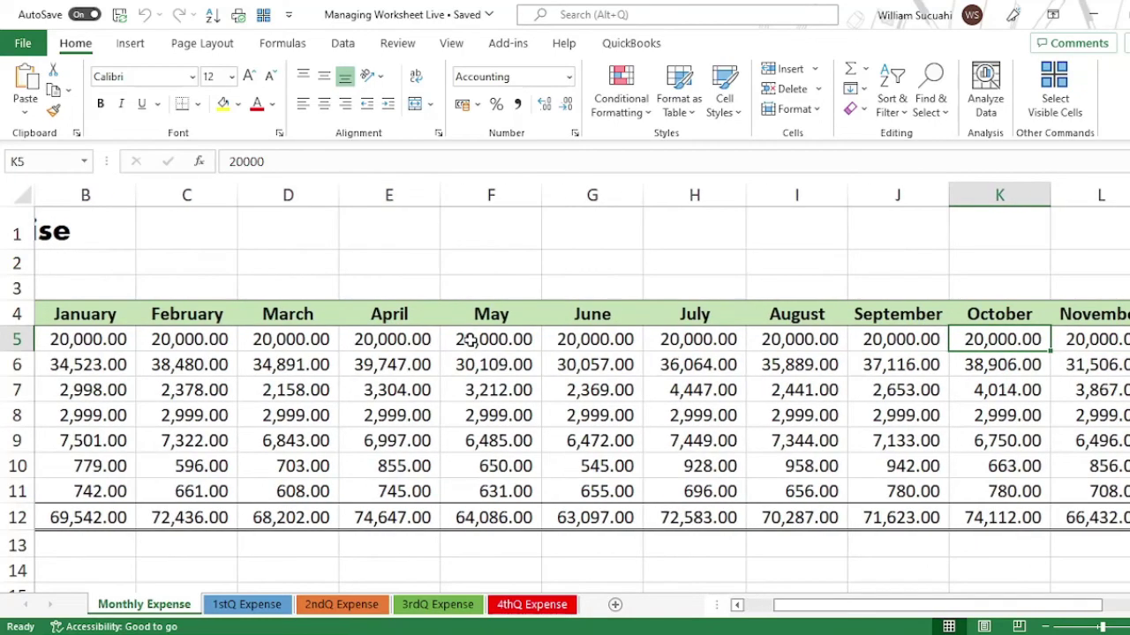
key(Right)
key(Right)
scroll(470, 340, right, 1)
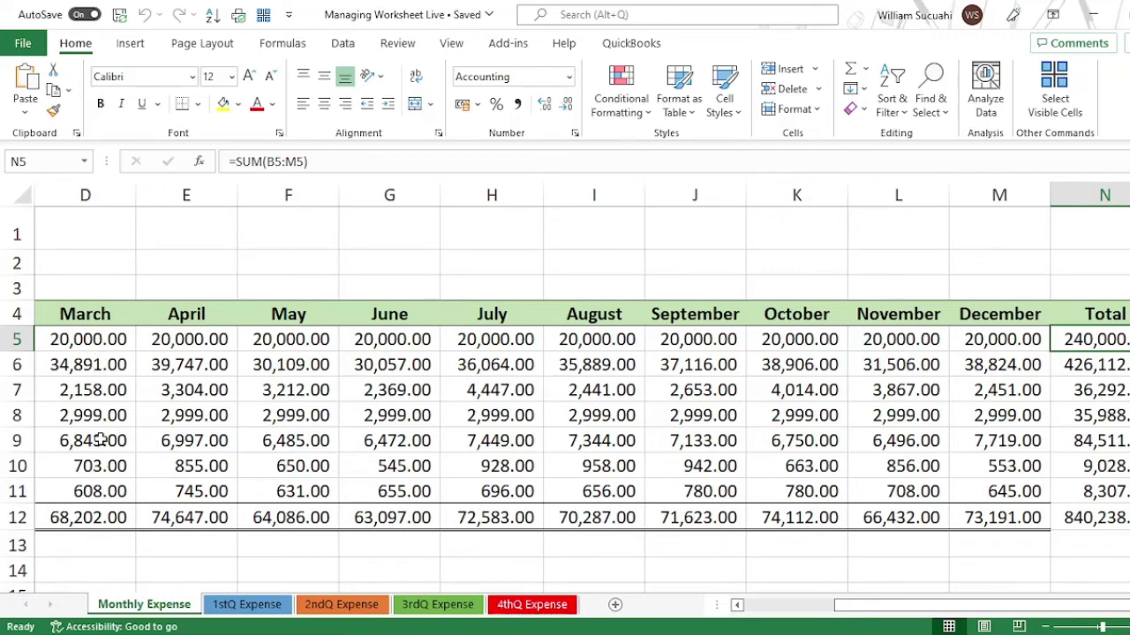
key(Left)
key(Left)
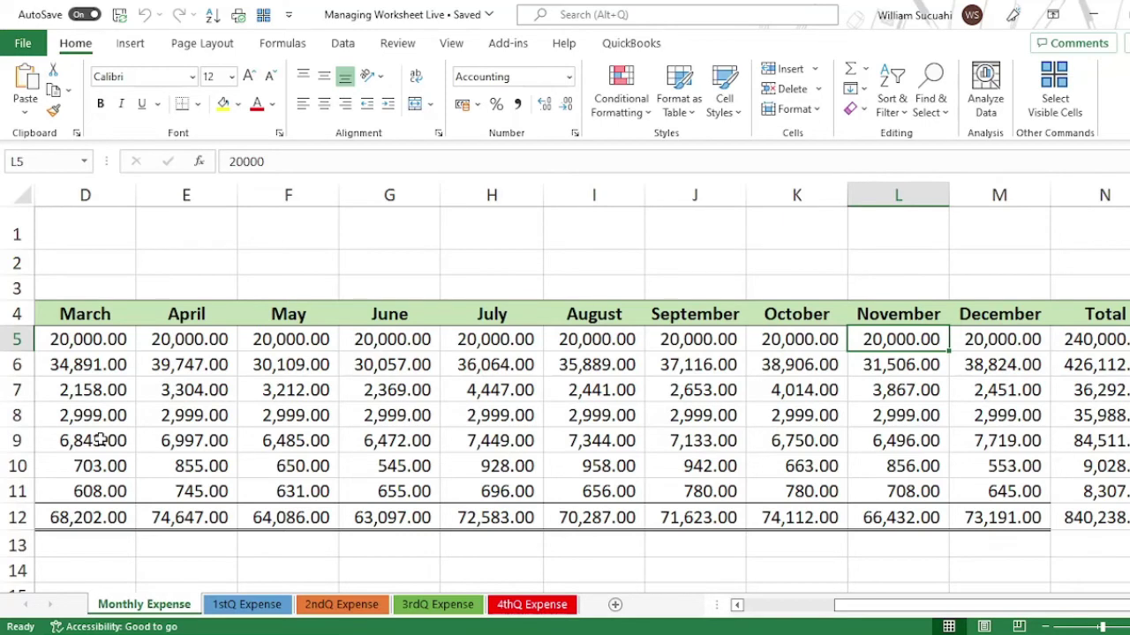
key(Home)
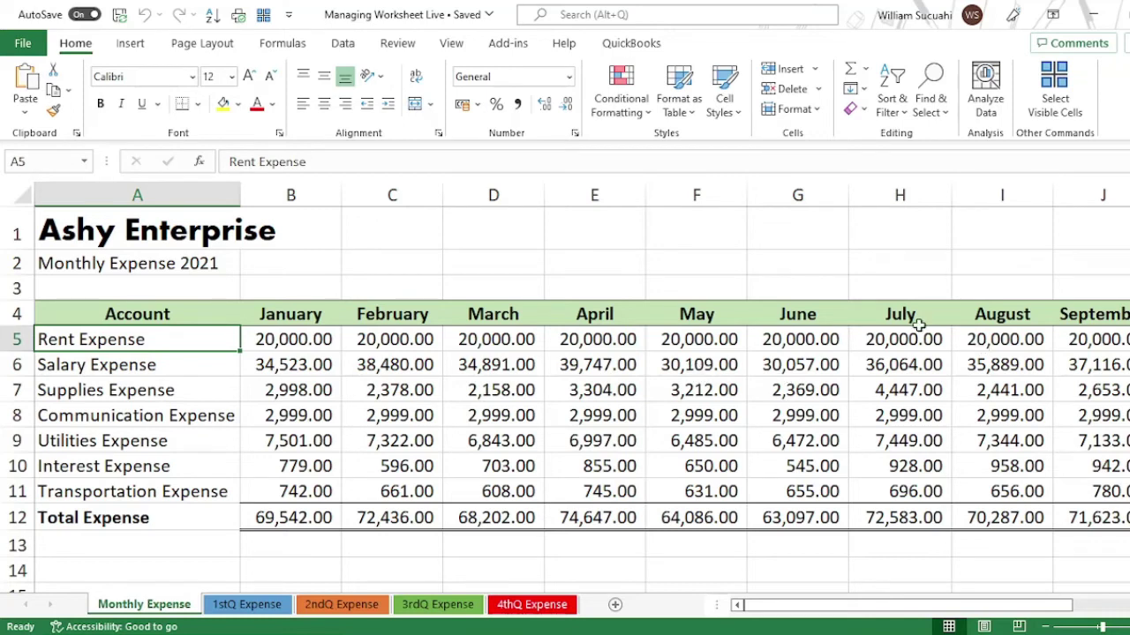
Freeze the panes of the Monthly Expense sheet at cell B5, keeping rows 1 to 4 and column A in view.
click(303, 343)
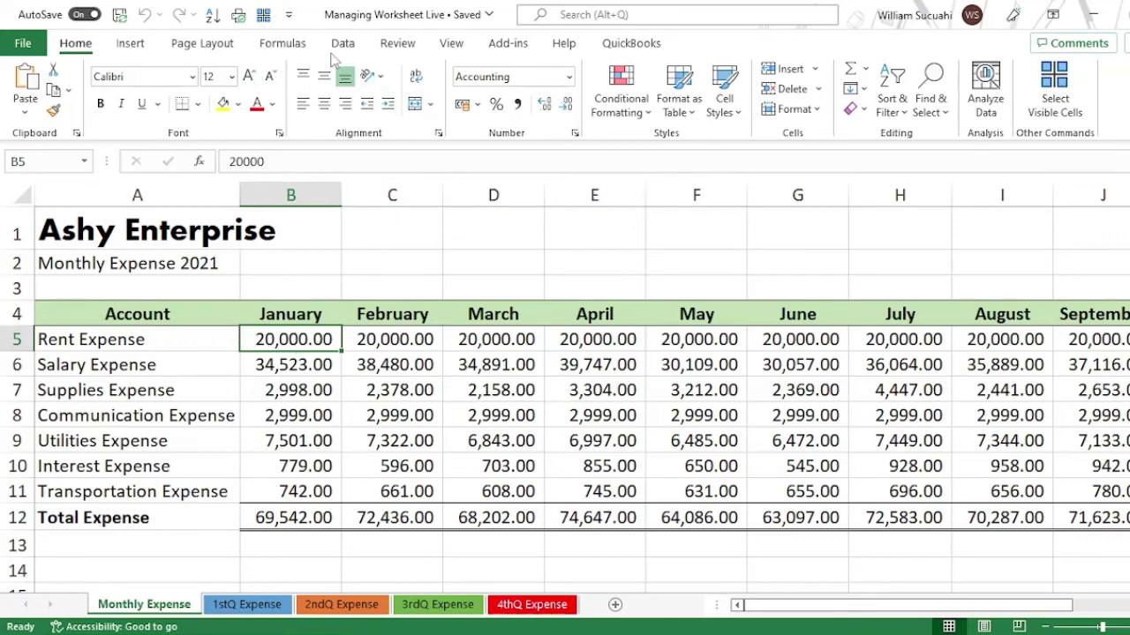
click(451, 44)
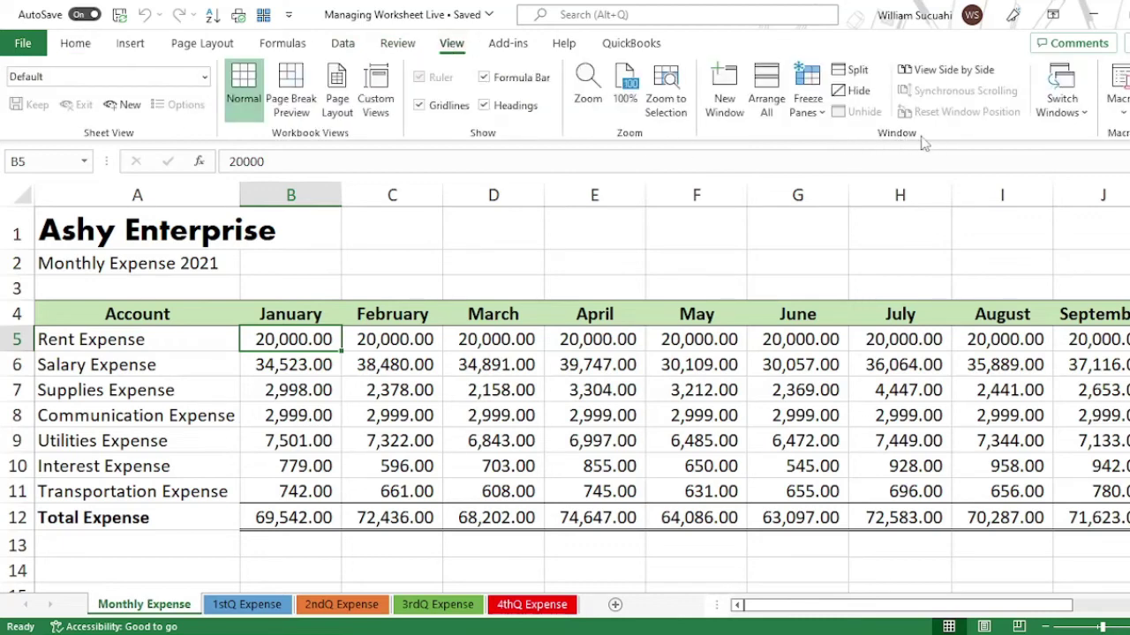
click(823, 121)
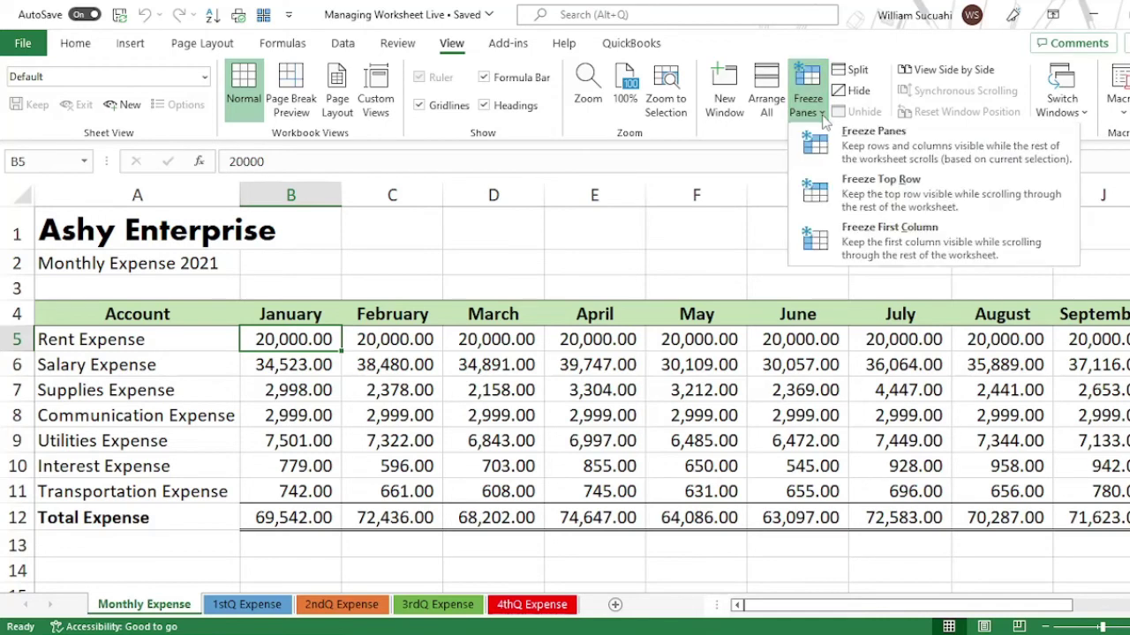
click(898, 156)
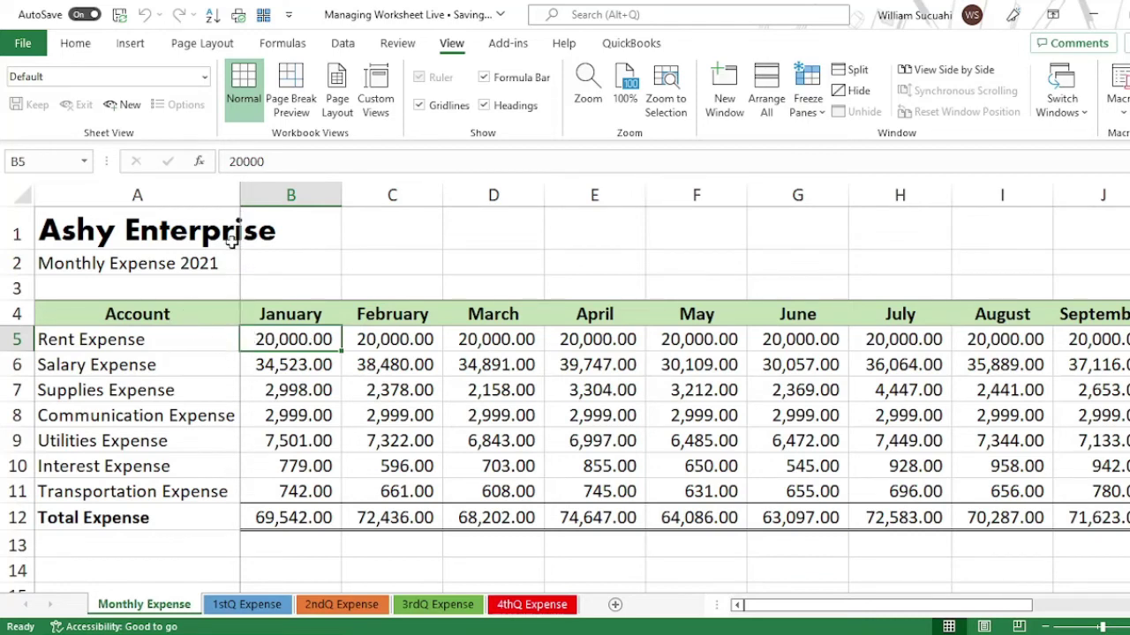
Check the frozen Account column by moving along row 5 past the Total column and back to cell A5.
key(Right)
key(Right)
key(Right)
key(Right)
key(Right)
key(Right)
key(Right)
key(Right)
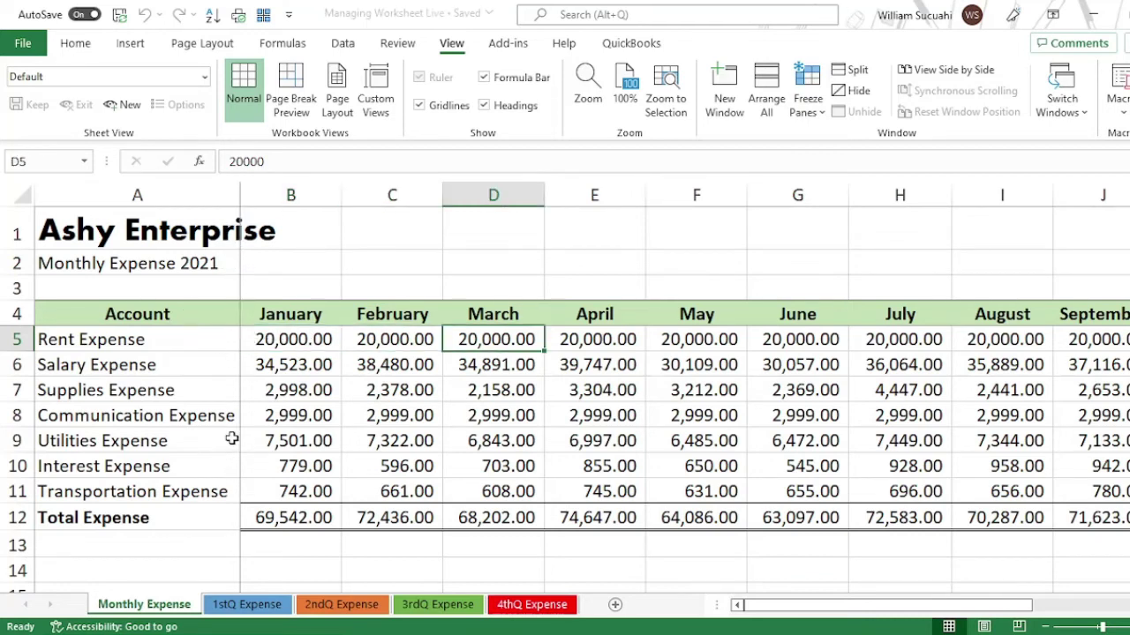
key(Right)
key(Right)
key(Right)
key(Right)
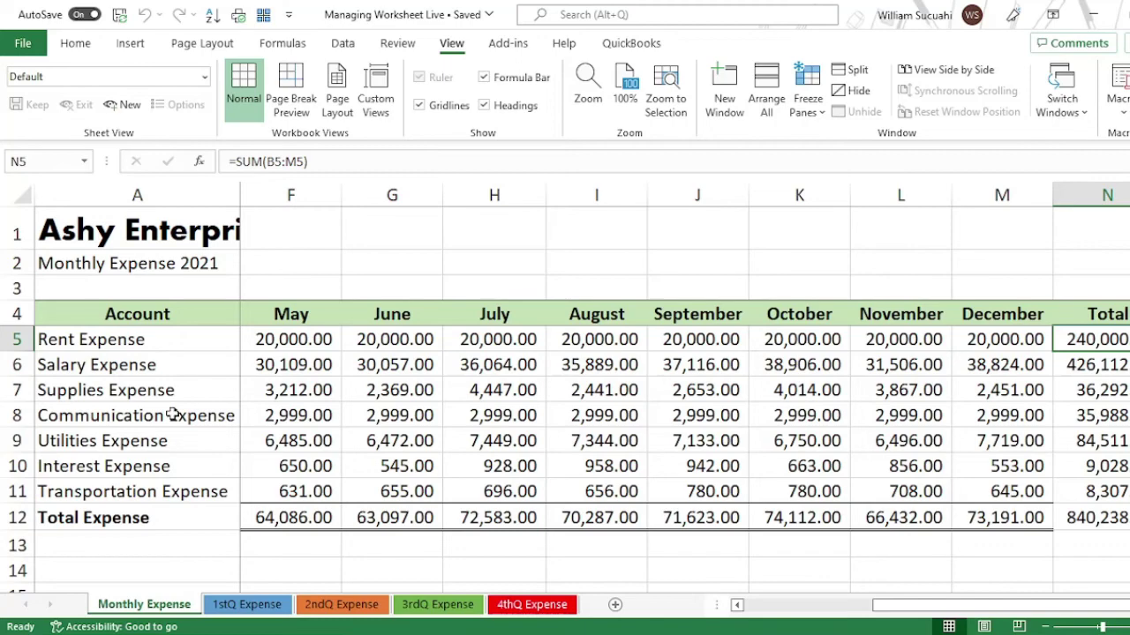
key(Right)
key(Right)
key(Right)
key(Left)
key(Left)
key(Home)
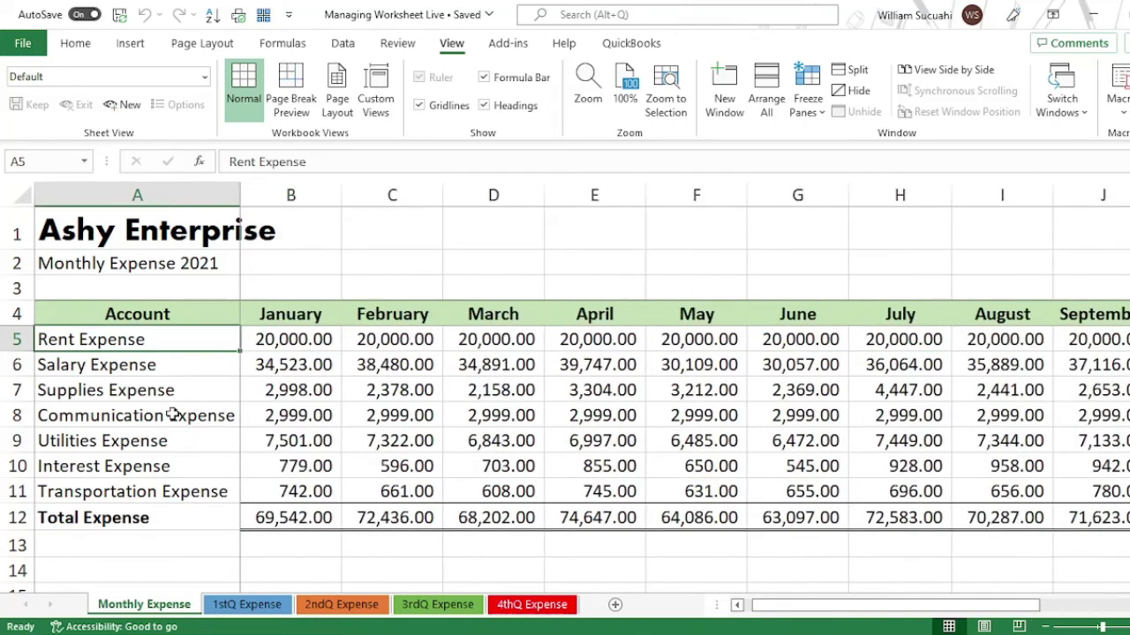
Check the frozen header rows by moving down column B below the Total Expense row and back up.
key(Right)
key(Down)
key(Down)
key(Down)
key(Down)
key(Down)
key(Down)
key(Down)
key(Down)
key(Down)
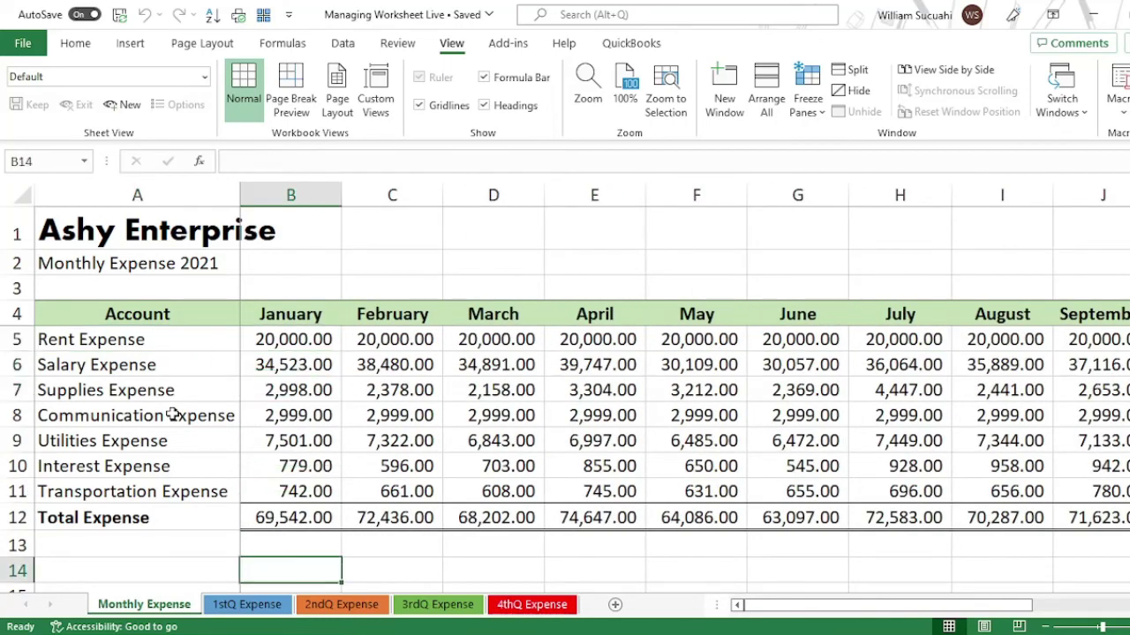
key(Down)
key(Down)
key(Down)
key(Up)
key(Up)
key(Up)
key(Up)
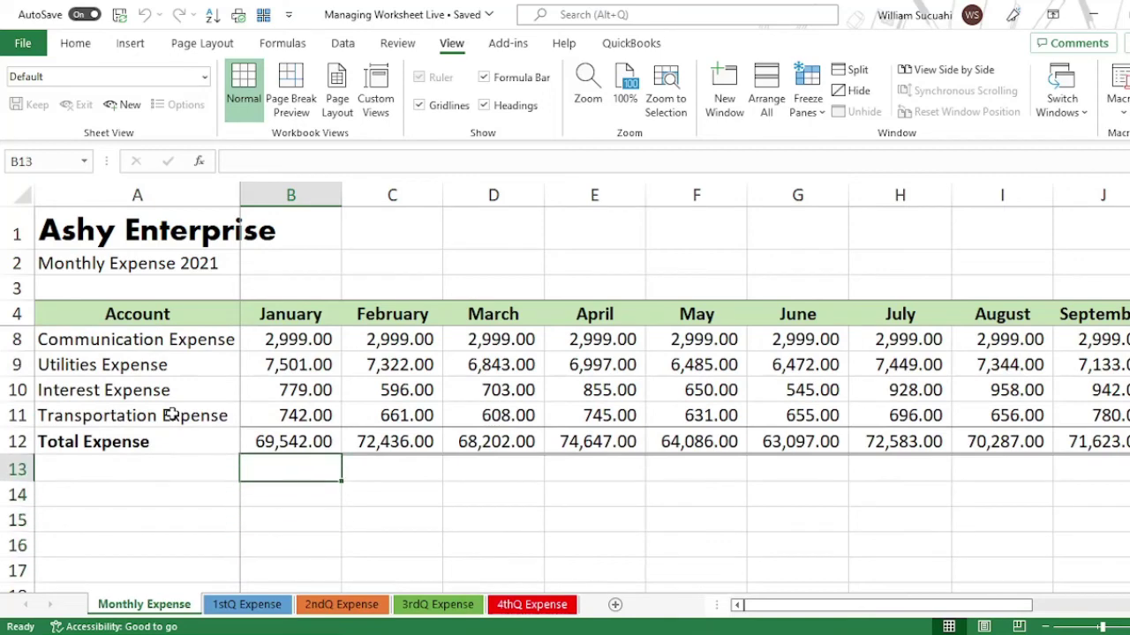
key(Up)
key(Up)
key(Up)
key(Up)
key(Up)
key(Up)
key(Up)
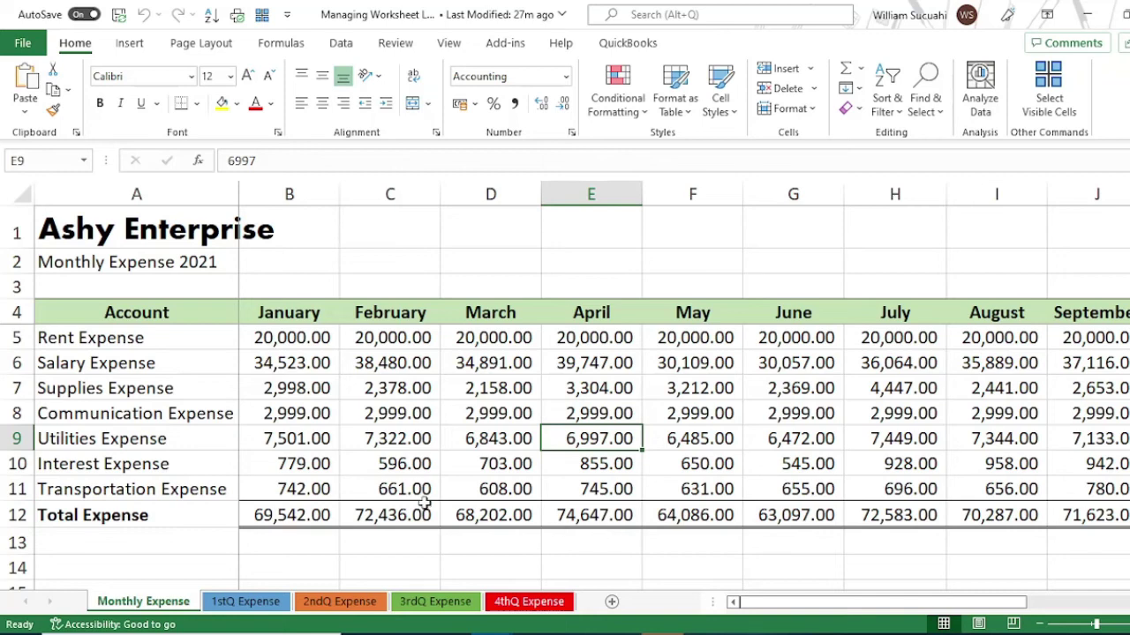
View the 2ndQ Expense and 1stQ Expense sheets, and return to the Monthly Expense sheet.
click(340, 602)
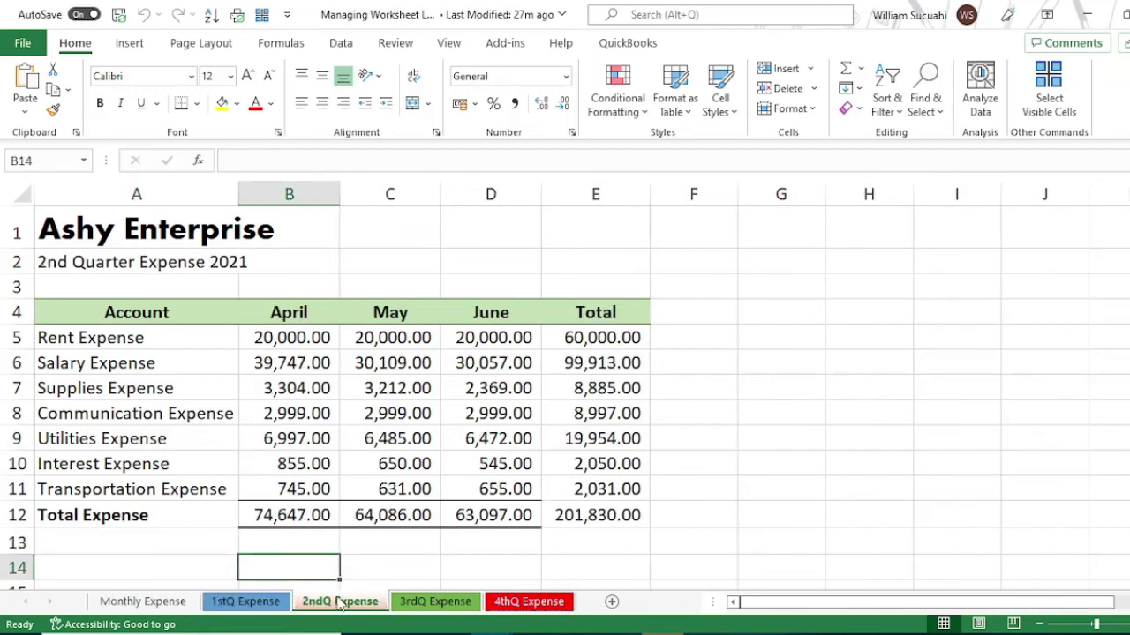
click(245, 602)
click(145, 602)
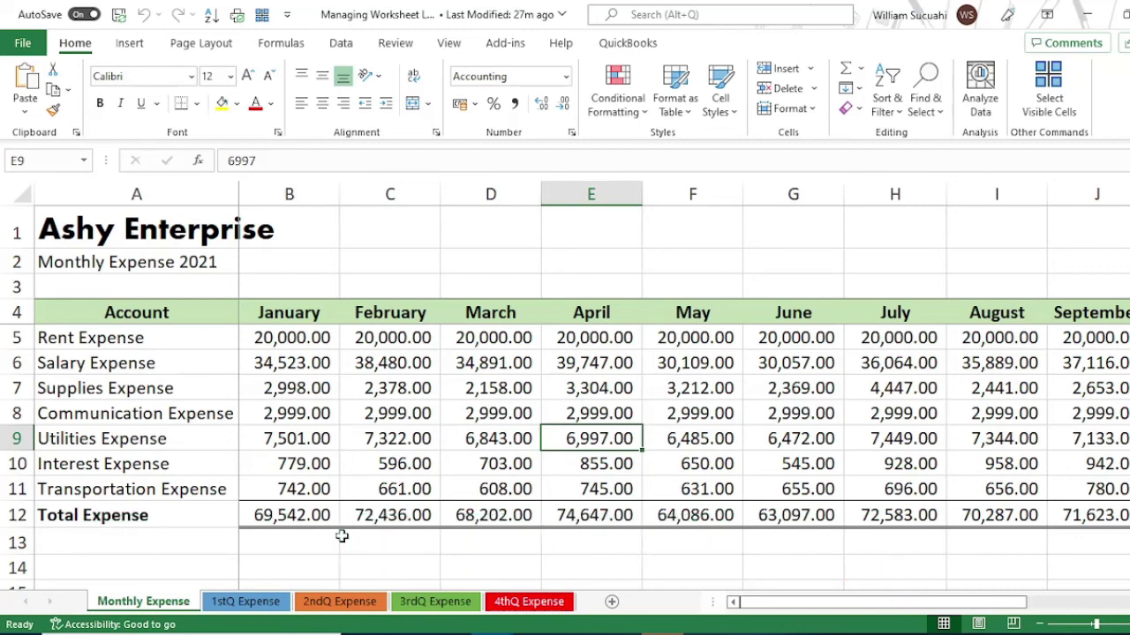
Go through the worksheets one by one from Monthly Expense to 4thQ Expense and back, twice.
key(ctrl+Page_Down)
key(ctrl+Page_Down)
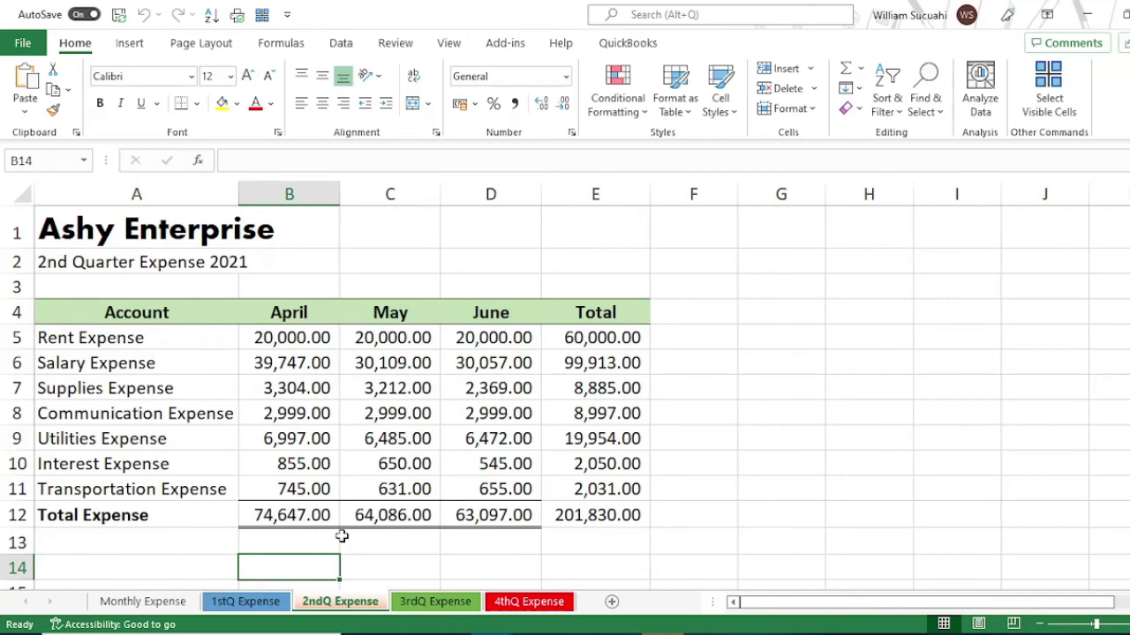
key(ctrl+Page_Down)
key(ctrl+Page_Down)
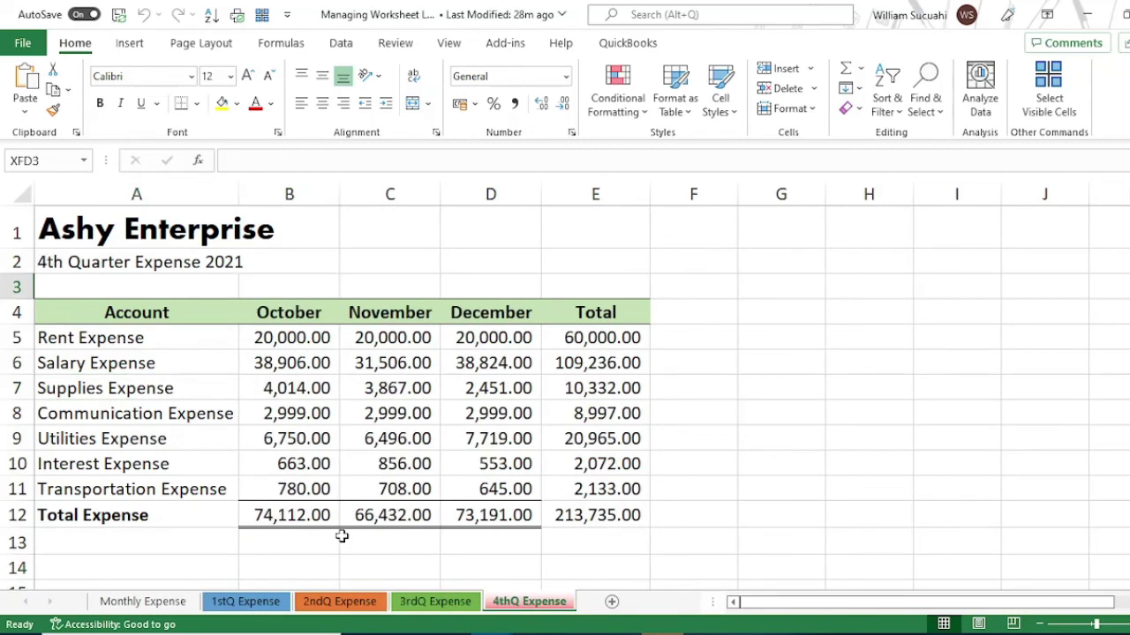
key(ctrl+Page_Up)
key(ctrl+Page_Up)
key(ctrl+Page_Up)
key(ctrl+Page_Up)
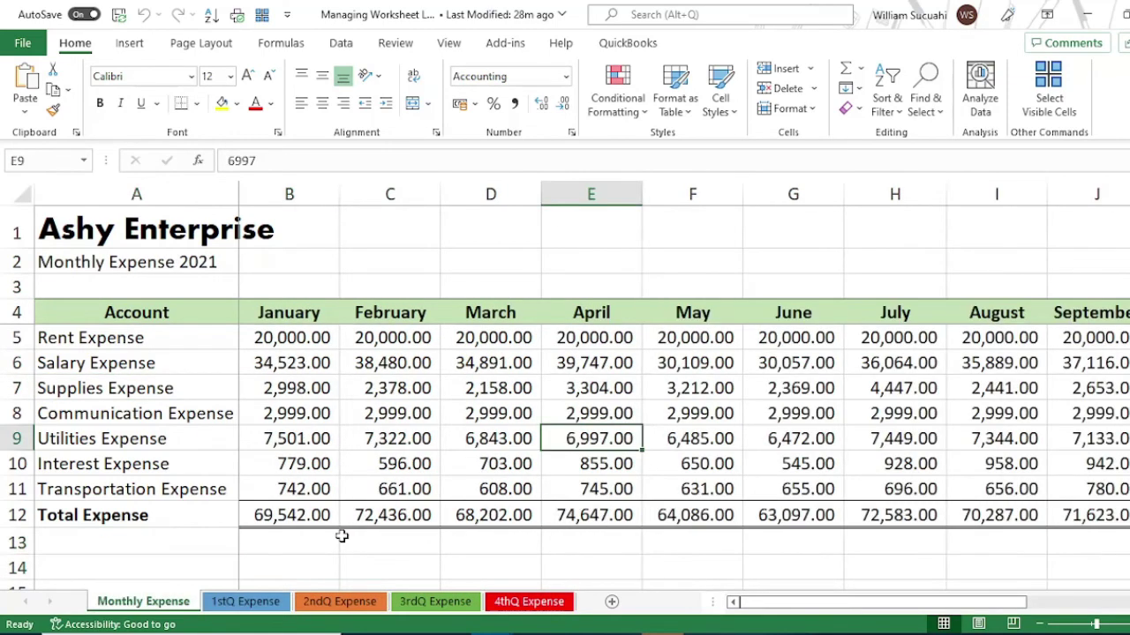
key(ctrl+Page_Down)
key(ctrl+Page_Down)
key(ctrl+Page_Down)
key(ctrl+Page_Down)
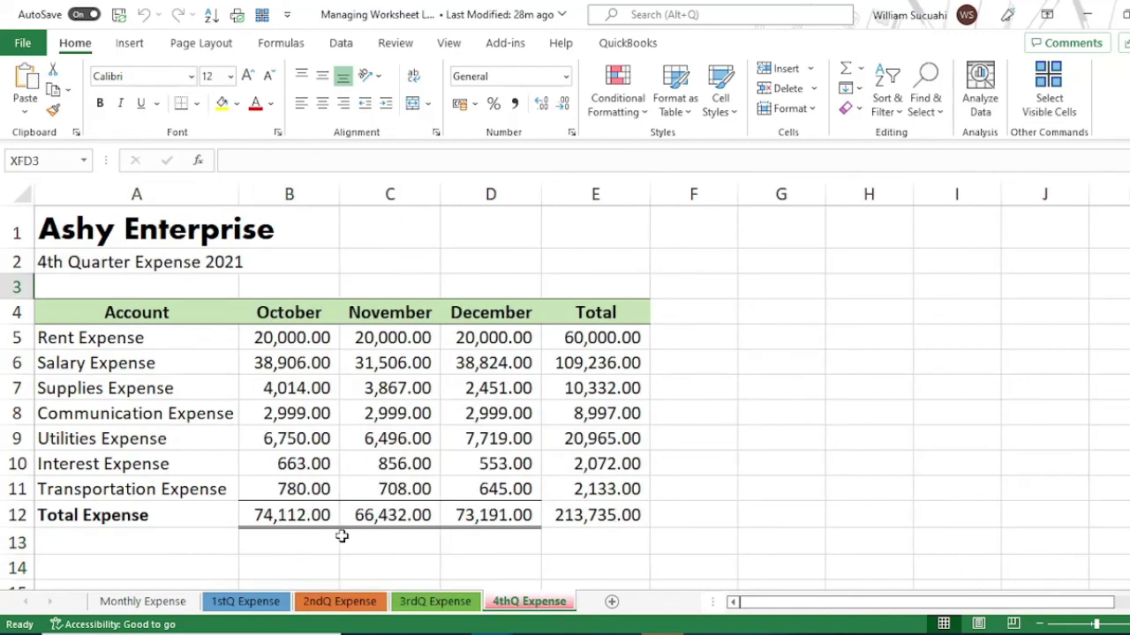
key(ctrl+Page_Up)
key(ctrl+Page_Up)
key(ctrl+Page_Up)
key(ctrl+Page_Up)
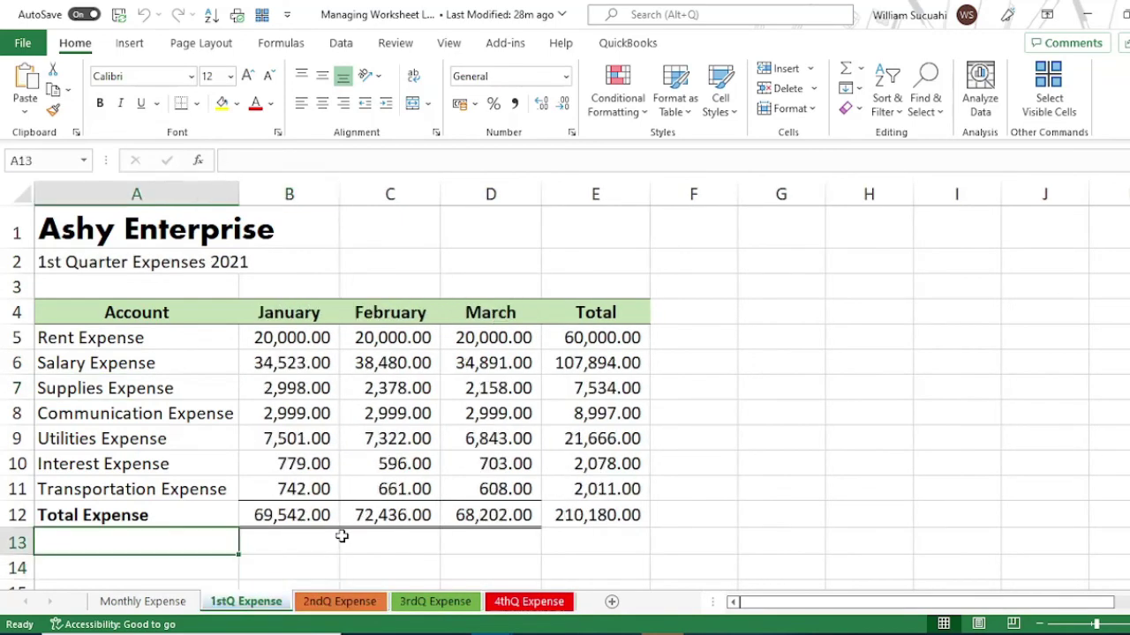